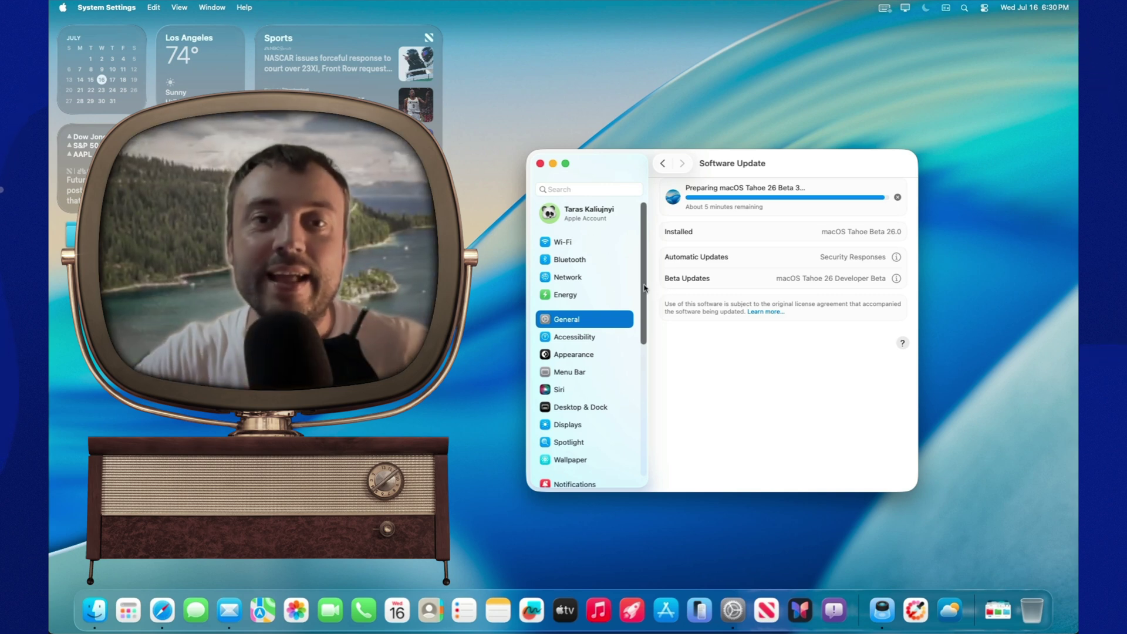
scroll(645, 313, "down", 3)
scroll(645, 314, "down", 5)
scroll(639, 309, "up", 2)
scroll(632, 302, "up", 5)
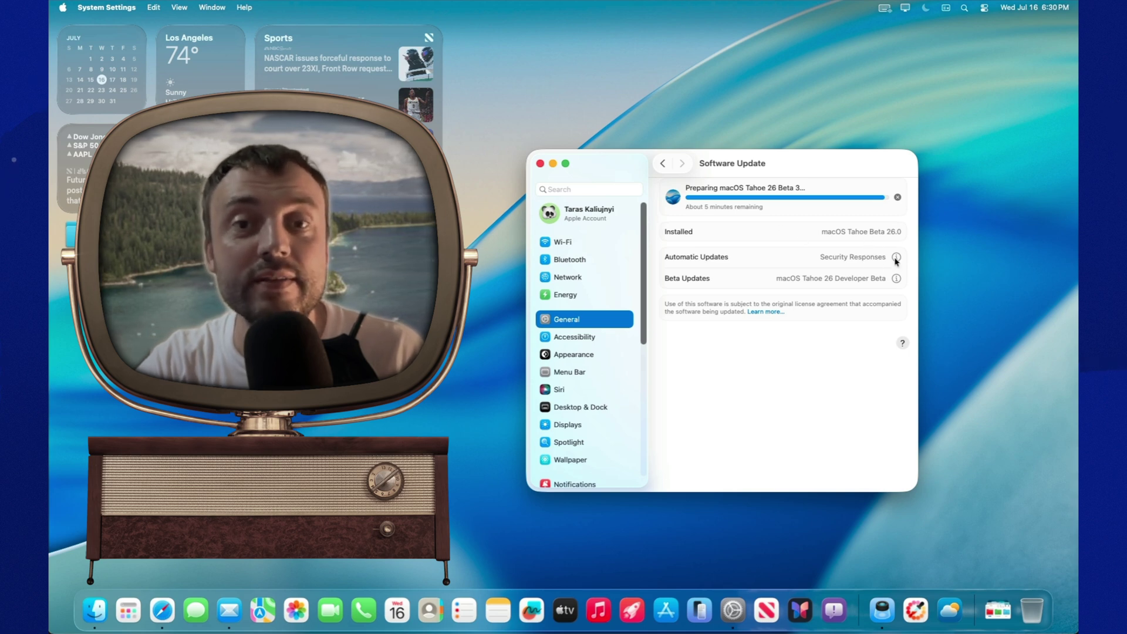
- During the update, open Tips, close it with Cmd+W, and nudge the settings window right
left_click(902, 344)
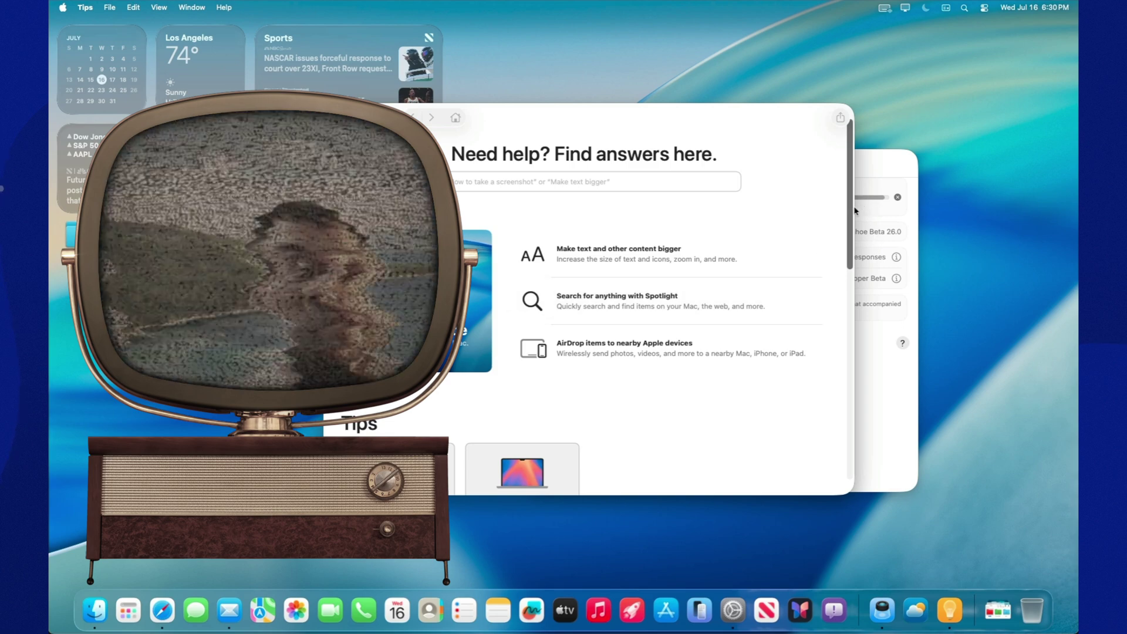
scroll(851, 231, "down", 1)
scroll(851, 232, "down", 5)
scroll(851, 232, "down", 5)
scroll(851, 230, "up", 5)
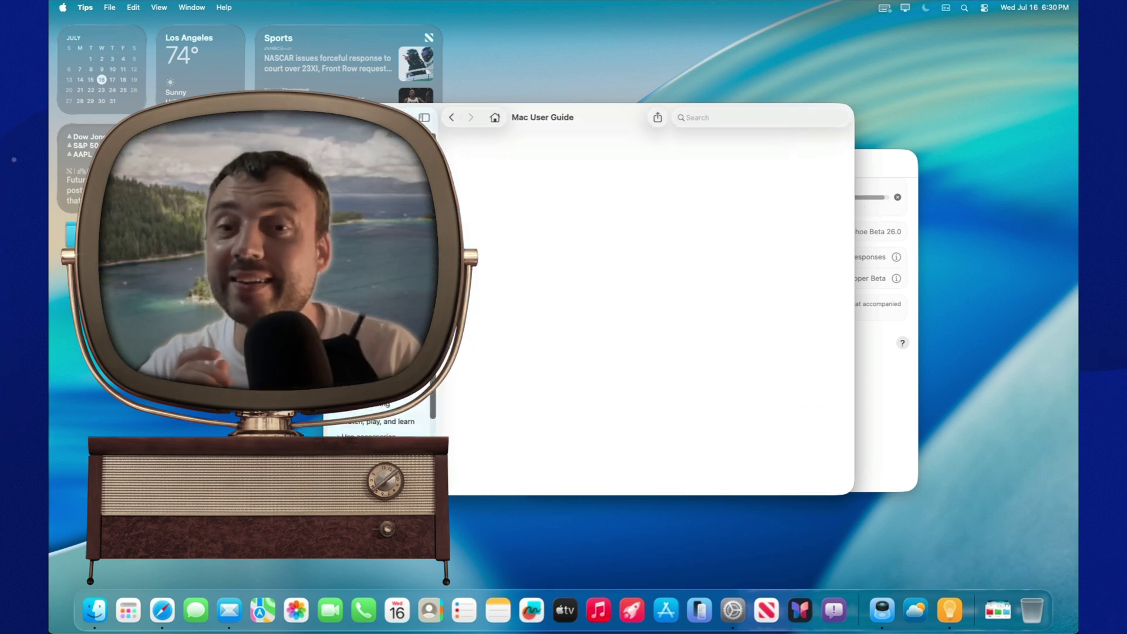
key("super+w")
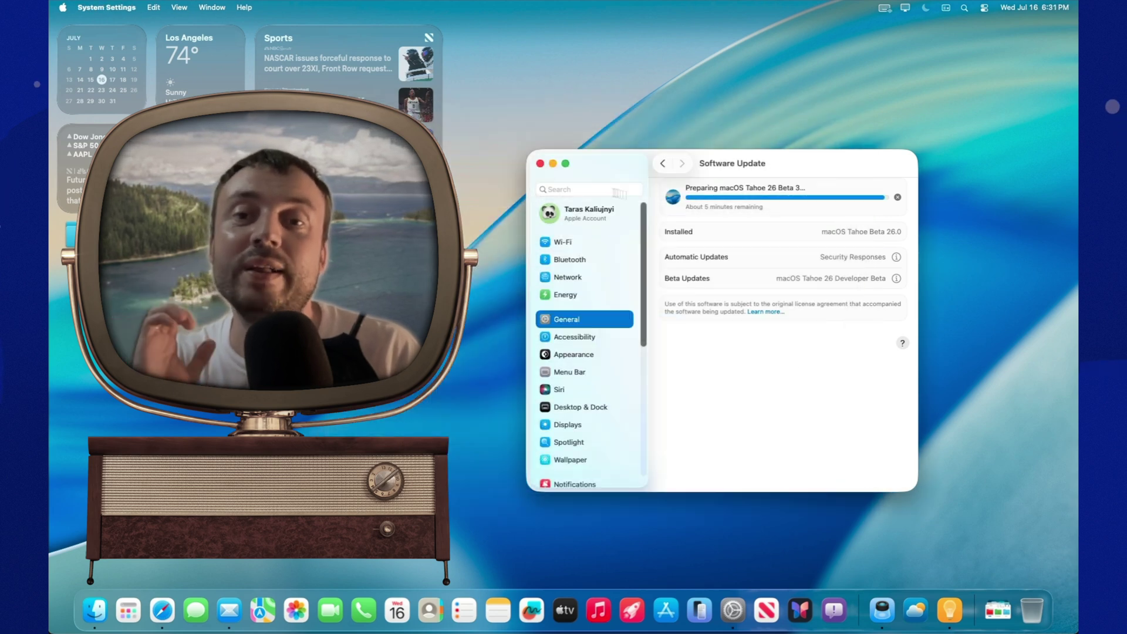
left_click_drag(828, 168, 839, 172)
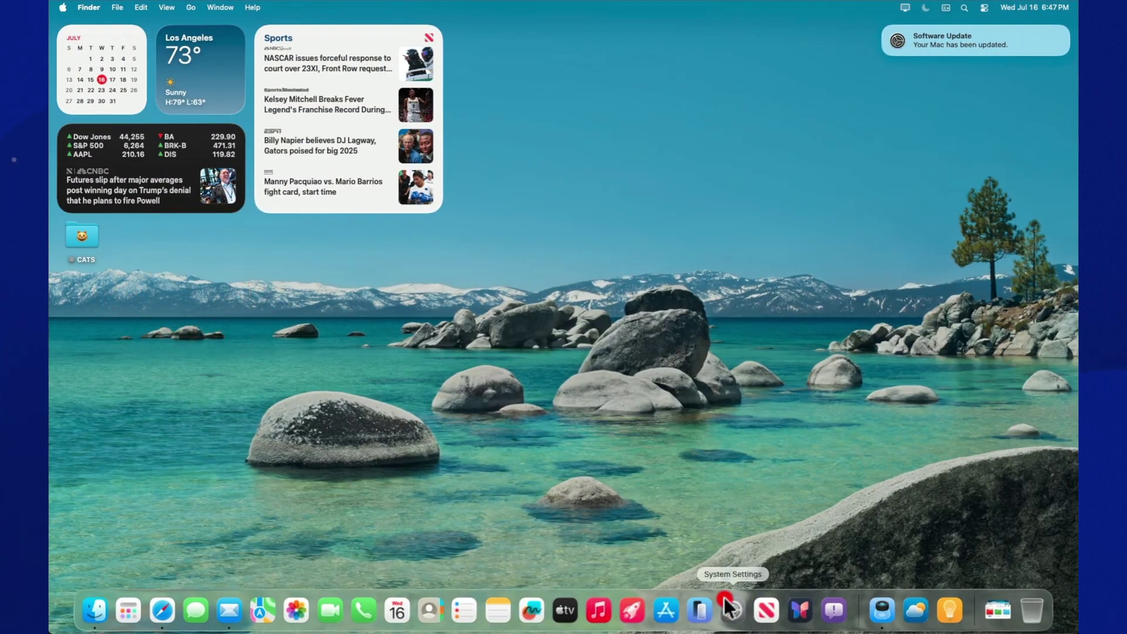
- Open Wallpaper's large clock appearance options in System Settings and try several clock styles
left_click(728, 605)
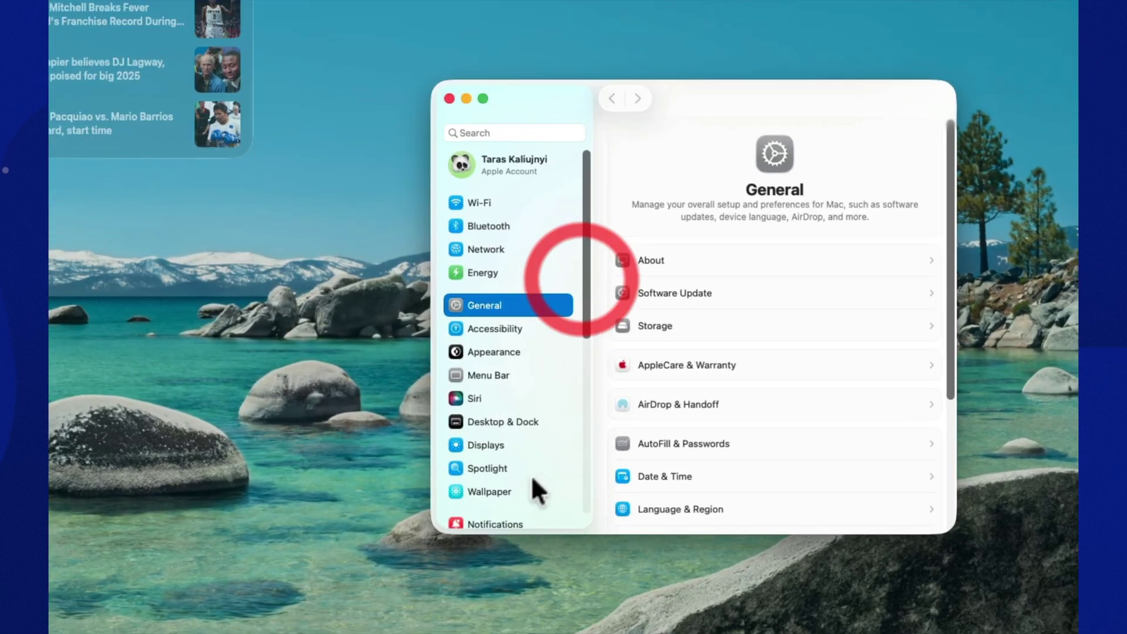
left_click(530, 480)
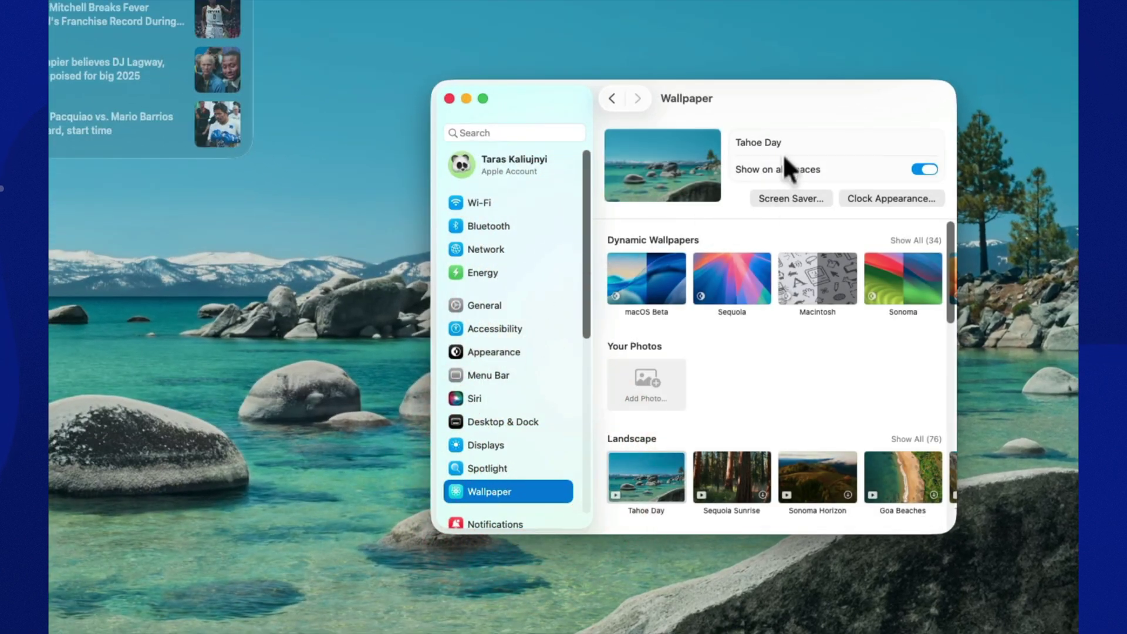
left_click(874, 193)
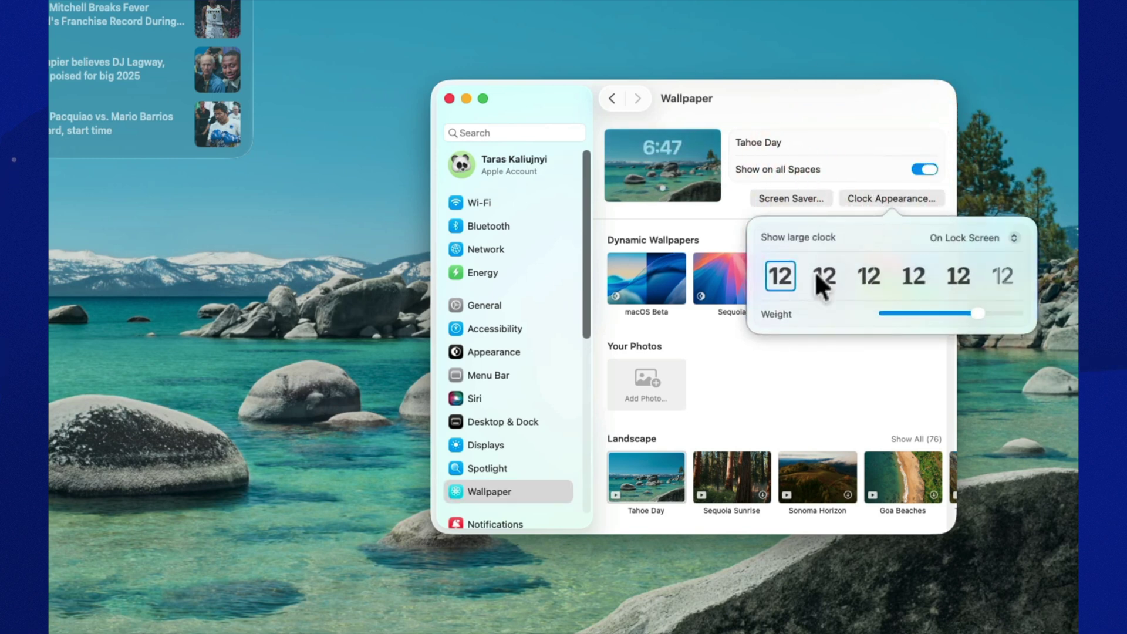
left_click(825, 277)
left_click(868, 277)
left_click(915, 276)
left_click(958, 277)
- Pick the sixth clock style with a lighter weight, shown on screen saver and lock screen
mouse_move(979, 314)
left_mouse_down()
mouse_move(876, 317)
mouse_move(1004, 314)
left_mouse_up()
left_click(1002, 276)
left_click(969, 237)
left_click(976, 218)
left_click(881, 152)
- Glance at the Screen Saver settings, then lock the Mac from the Apple menu
left_click(791, 199)
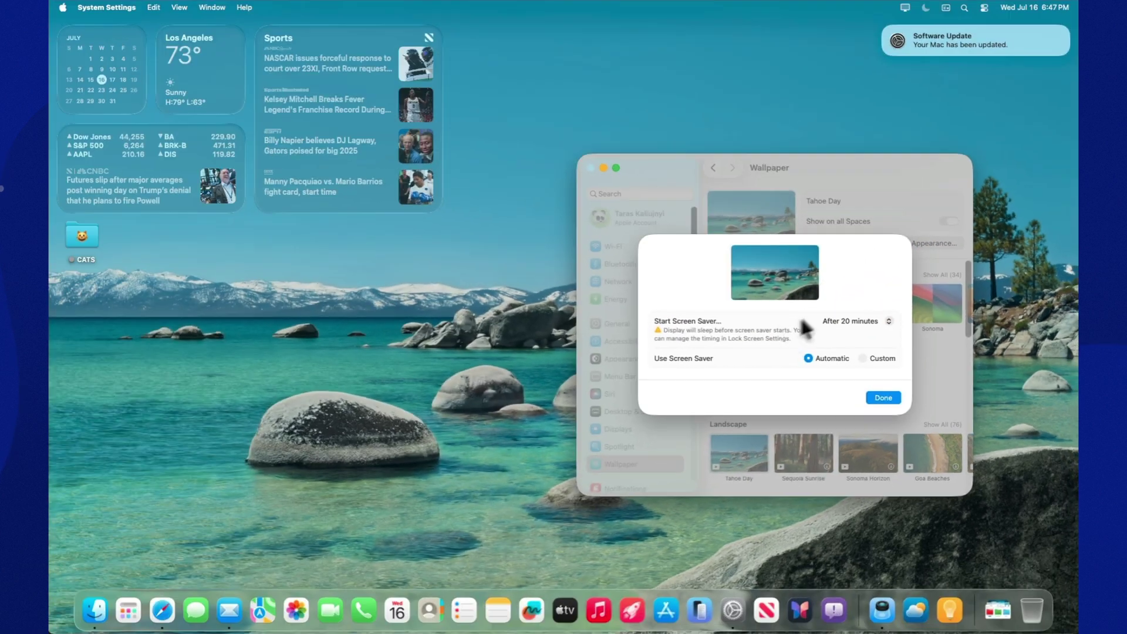
left_click(882, 396)
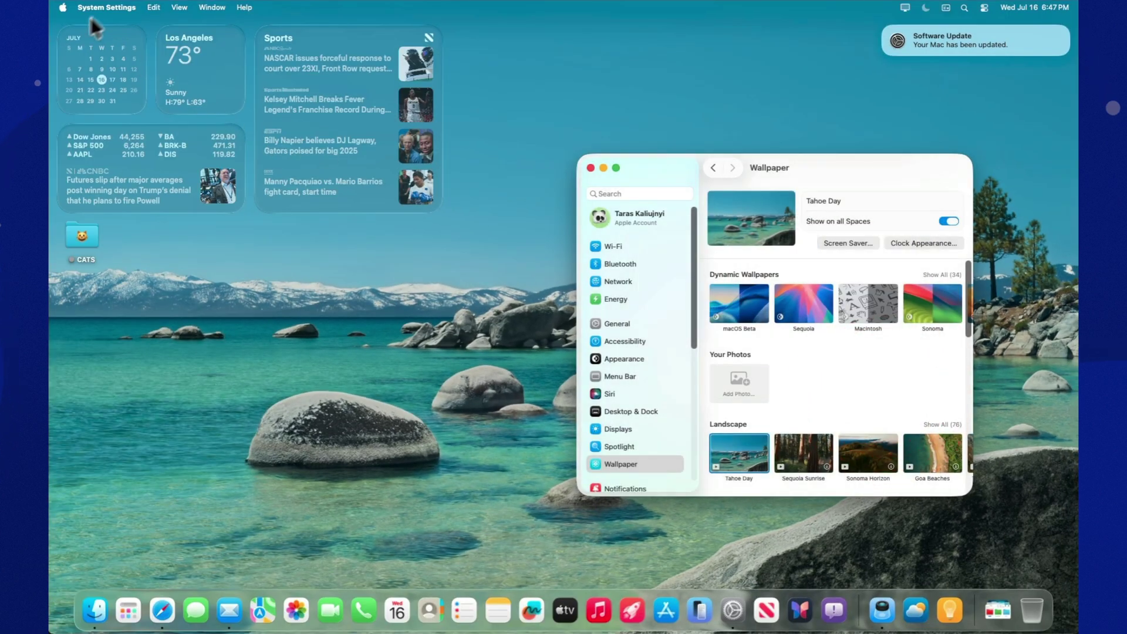
left_click(62, 7)
left_click(100, 161)
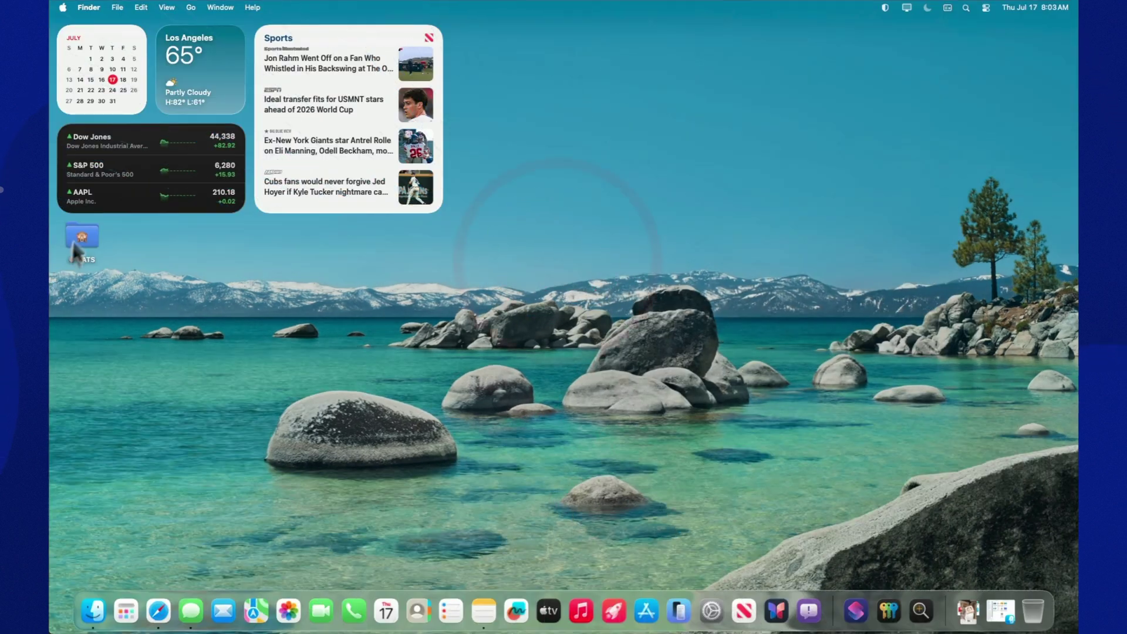
- Move the pet-cat photo from the Downloads stack into the desktop CATS folder
left_click(1001, 608)
left_click_drag(821, 389, 233, 288)
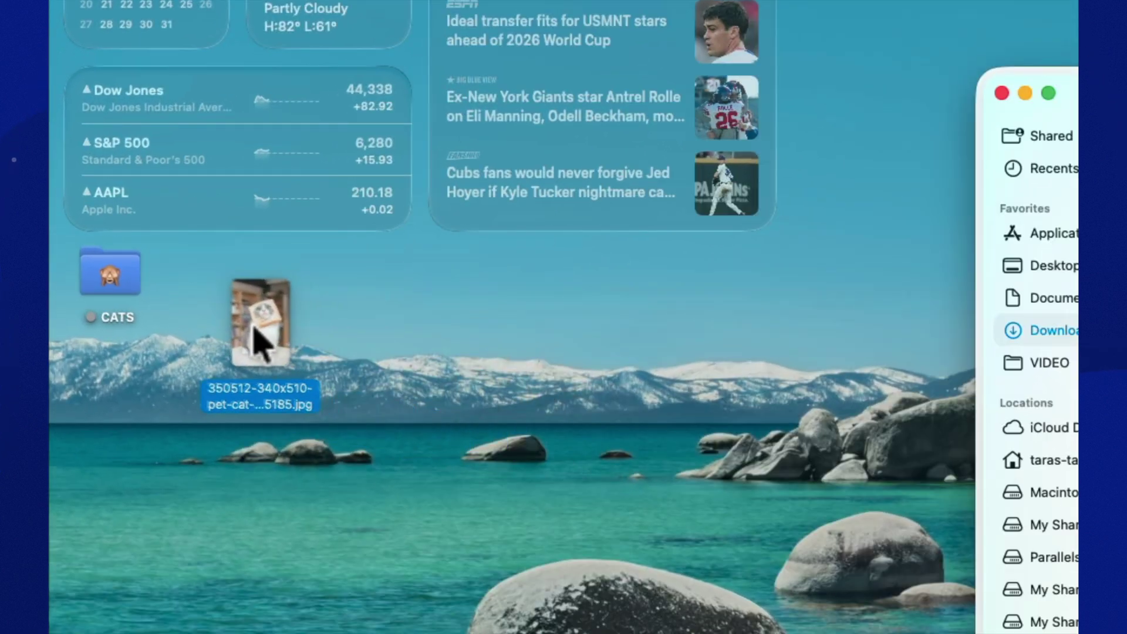
mouse_move(385, 364)
left_mouse_down()
mouse_move(134, 304)
mouse_move(389, 368)
mouse_move(320, 510)
mouse_move(136, 358)
left_mouse_up()
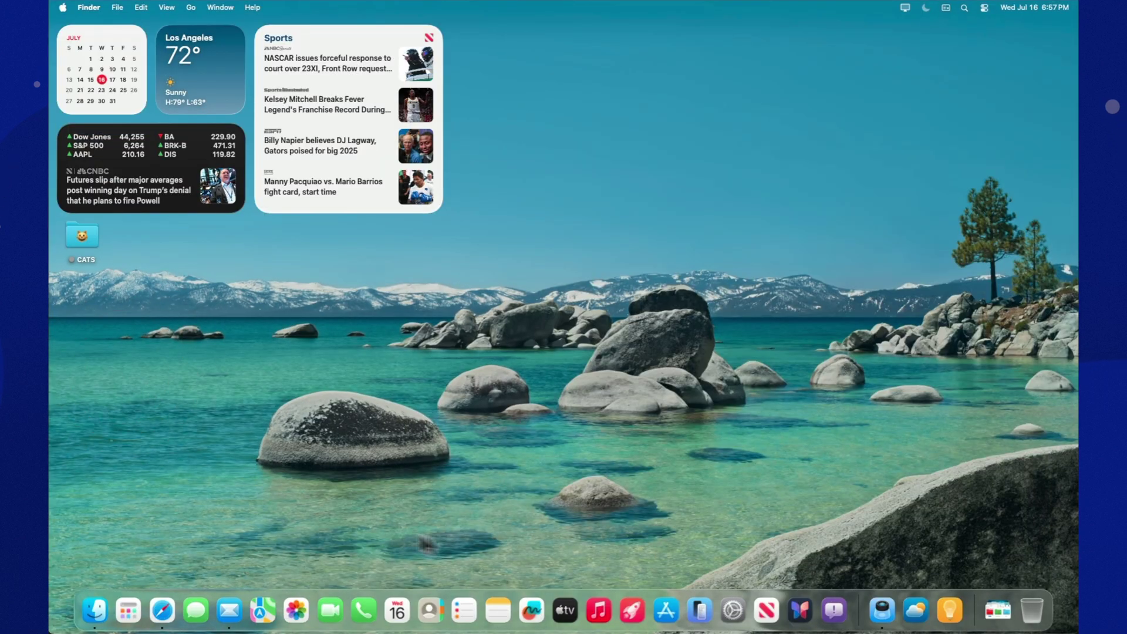
- In Control Center edit mode, add a Shortcut control without assigning a shortcut
left_click(982, 12)
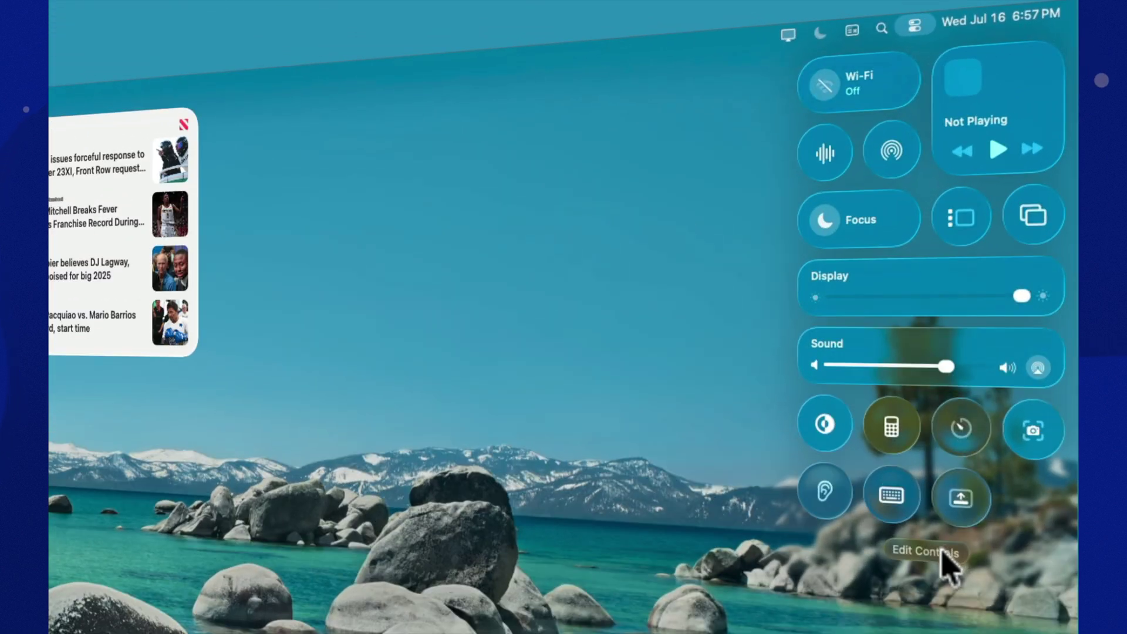
left_click(943, 550)
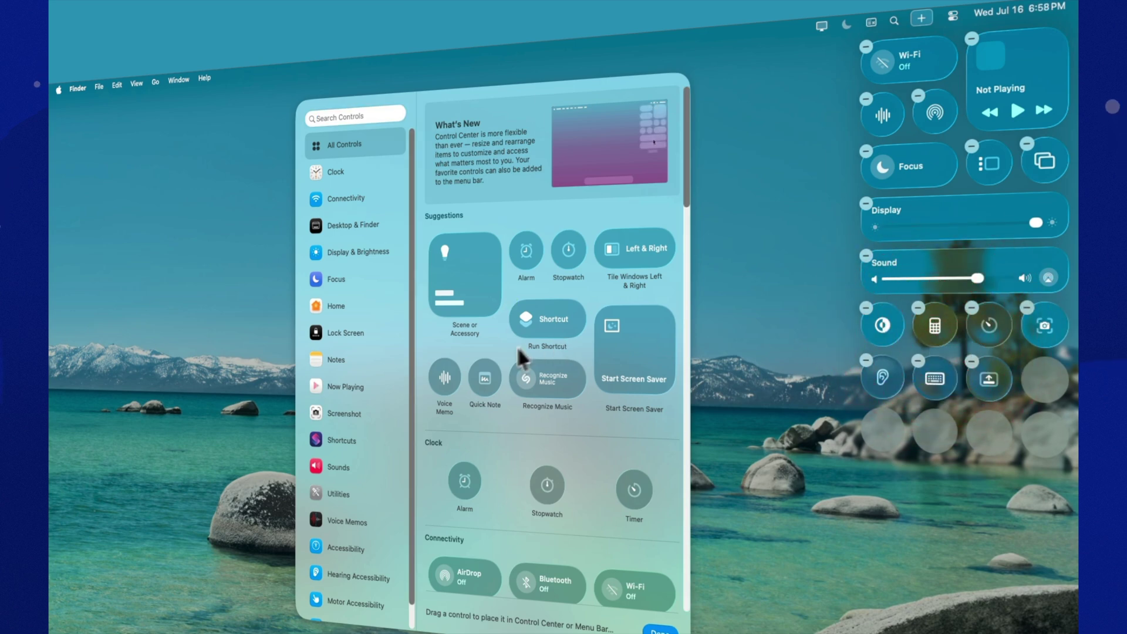
mouse_move(544, 316)
left_mouse_down()
mouse_move(903, 436)
mouse_move(912, 428)
left_mouse_up()
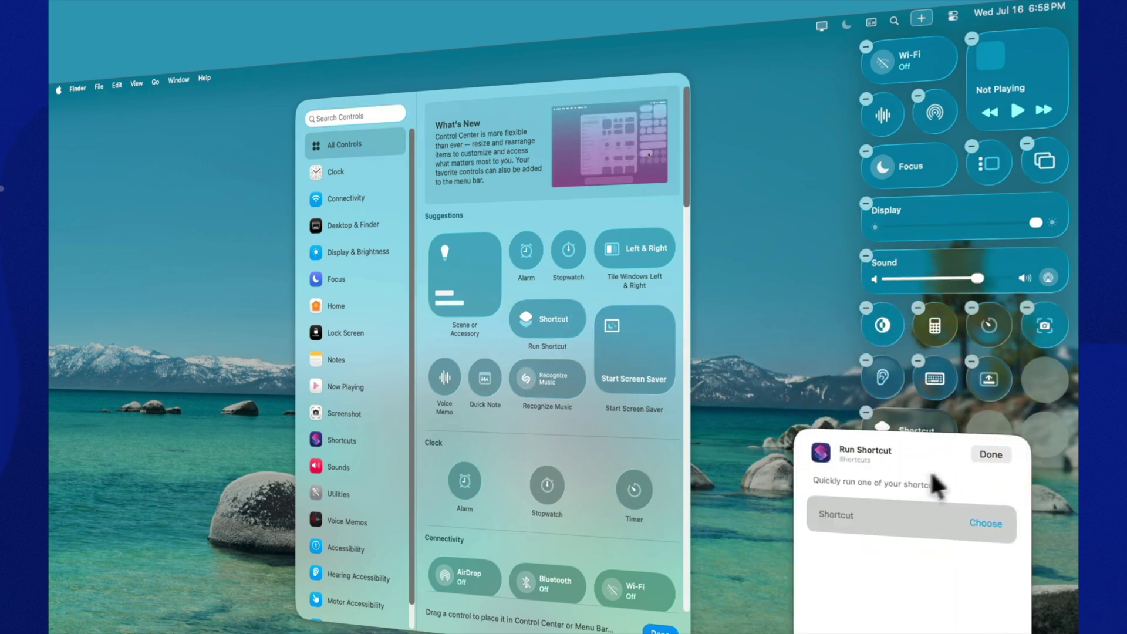
left_click(991, 455)
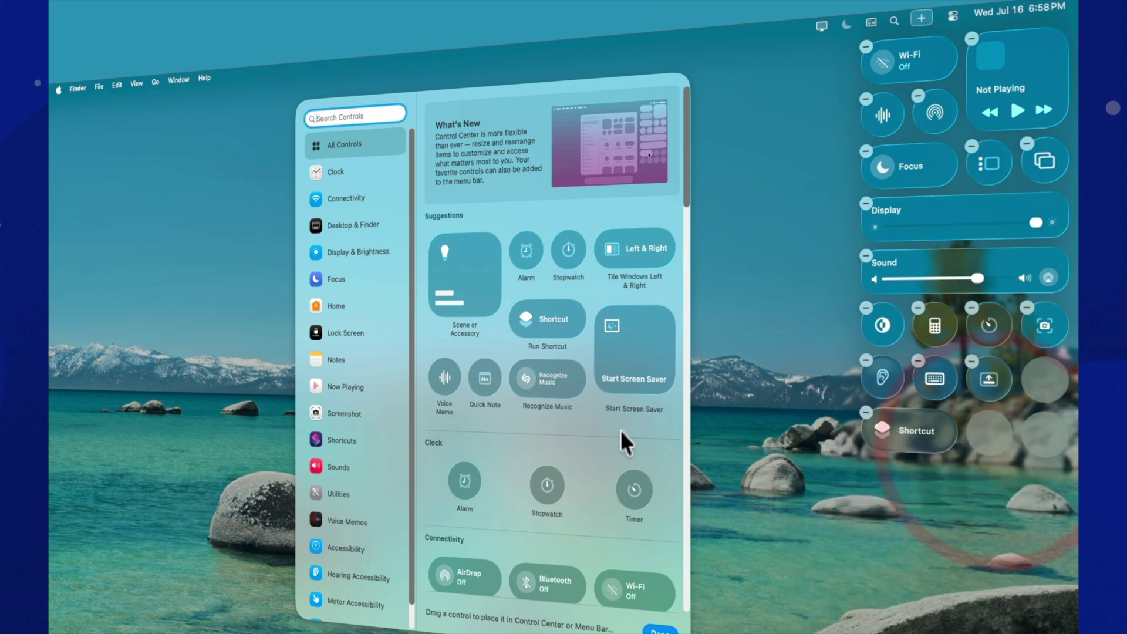
scroll(607, 420, "down", 2)
scroll(601, 416, "down", 2)
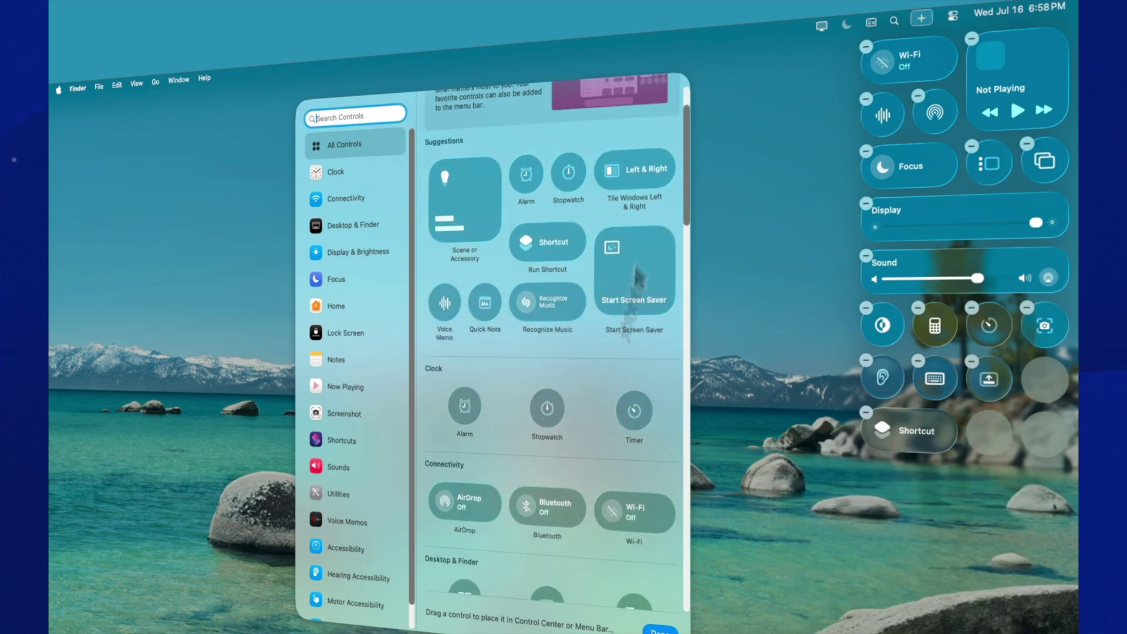
- Add the Left & Right control beside Shortcut, finish editing, and launch Calculator
left_click(632, 170)
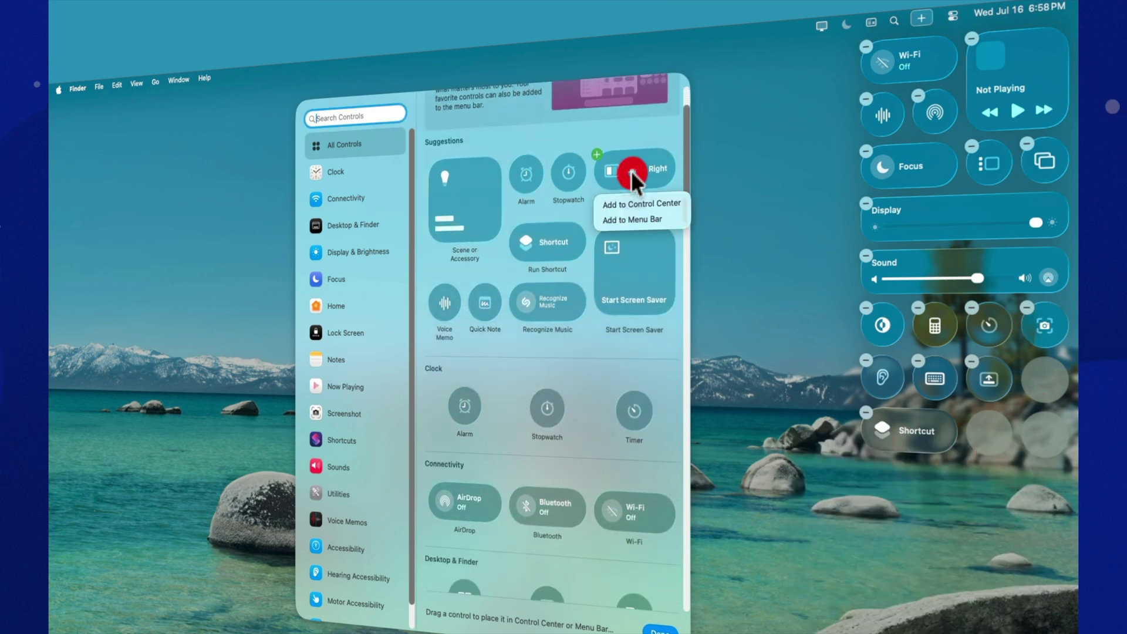
key("Escape")
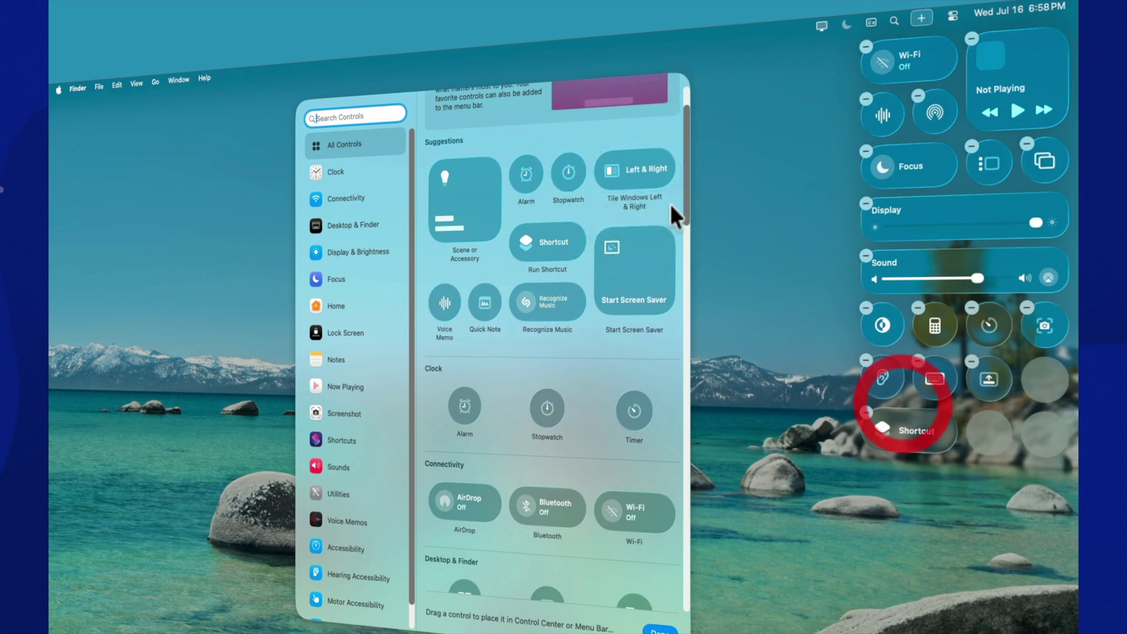
mouse_move(648, 177)
left_mouse_down()
mouse_move(1025, 454)
mouse_move(1004, 446)
left_mouse_up()
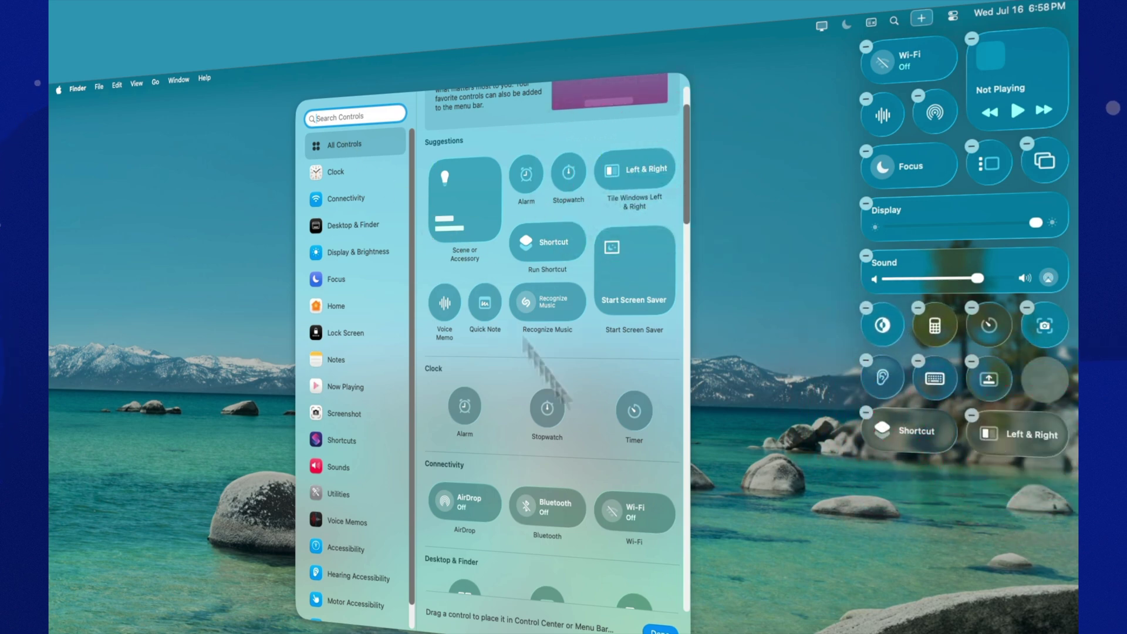
left_click(661, 629)
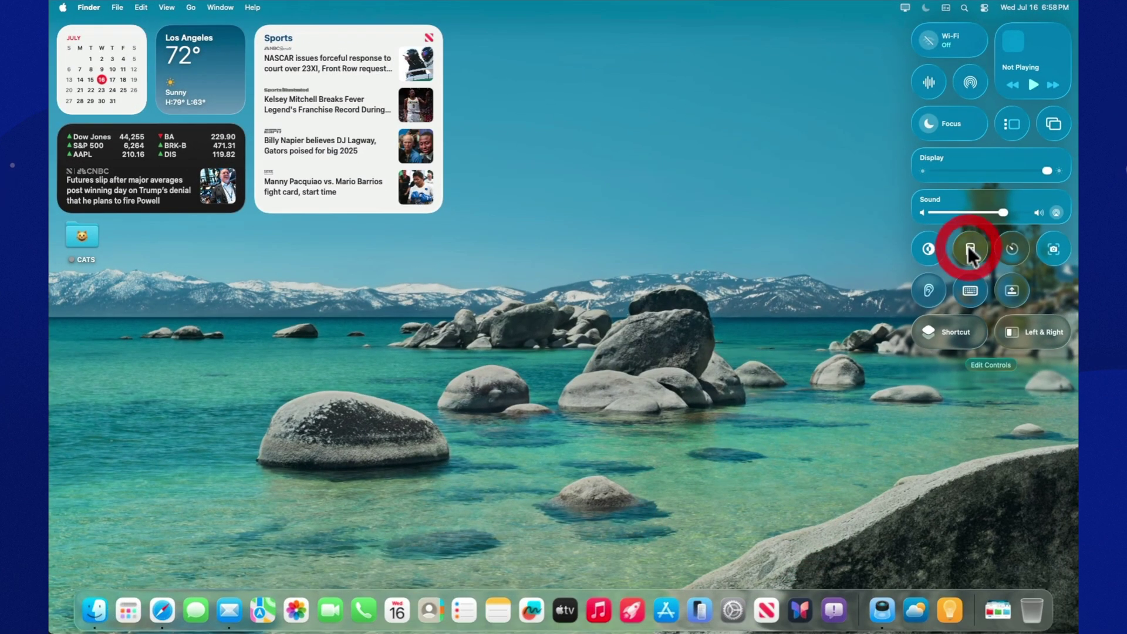
left_click(969, 250)
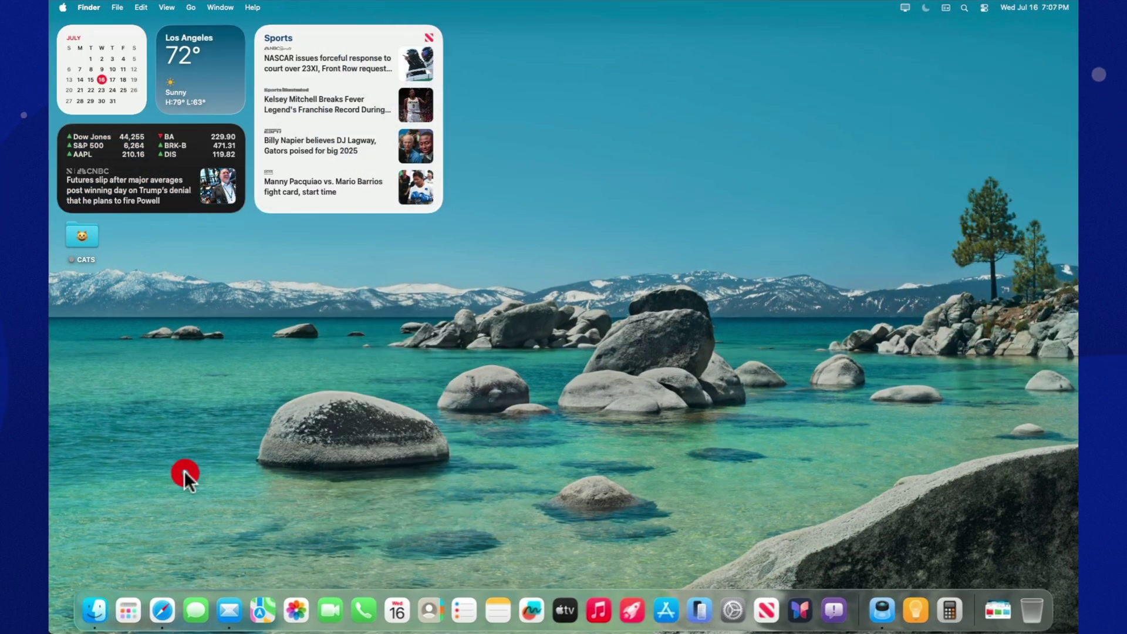
left_click(184, 471)
- In Control Center, make the Wi-Fi tile small and the Display tile medium
left_click(984, 8)
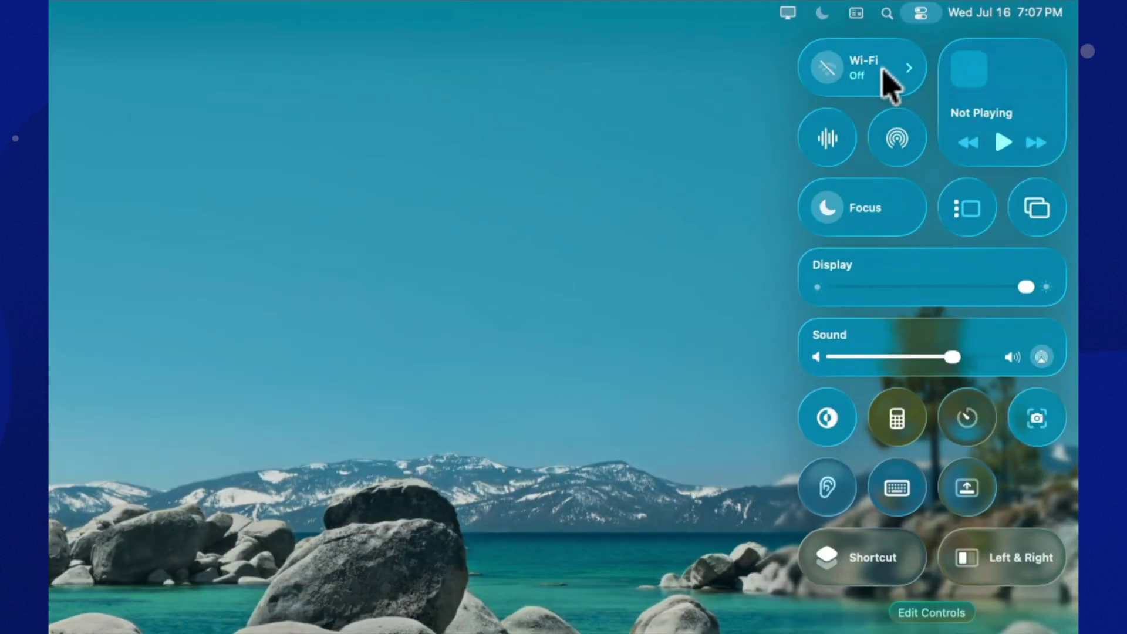
right_click(883, 71)
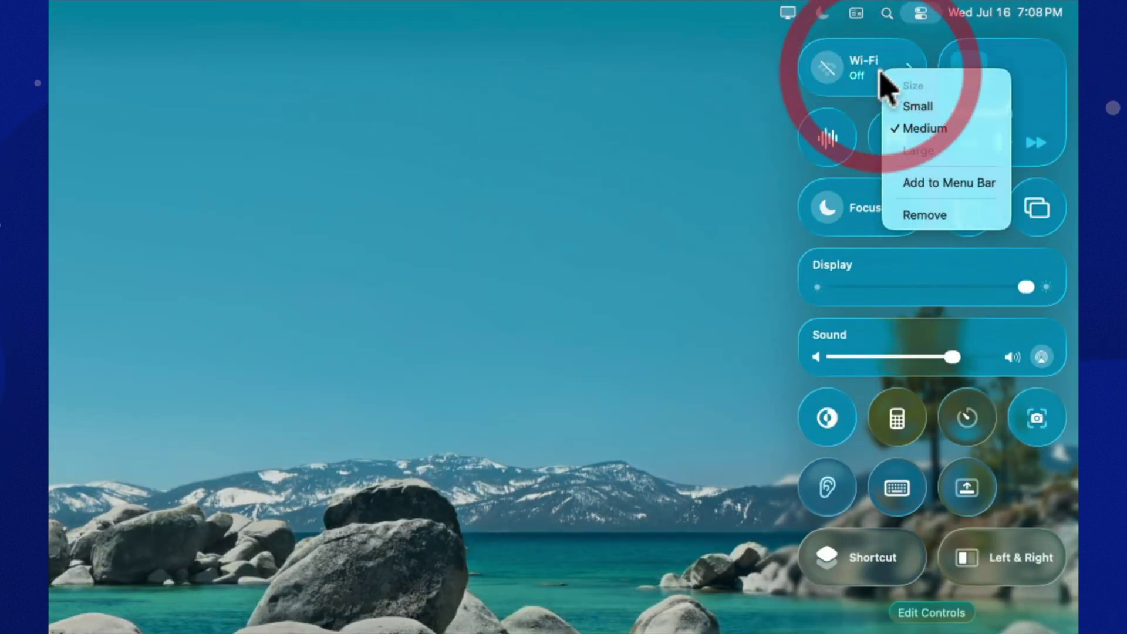
left_click(917, 106)
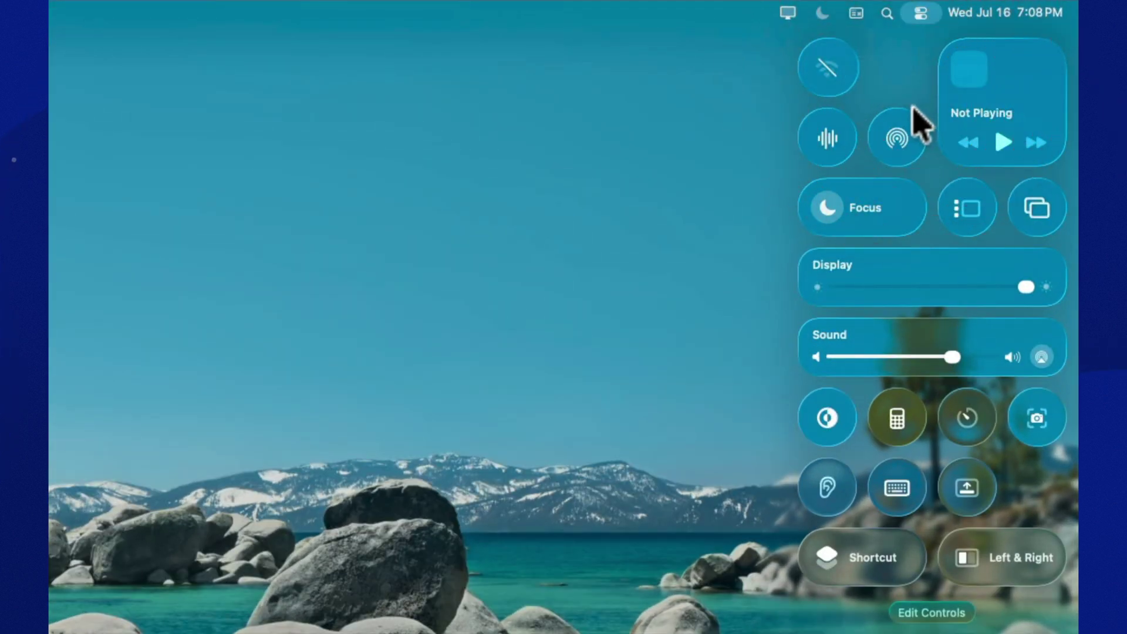
right_click(879, 280)
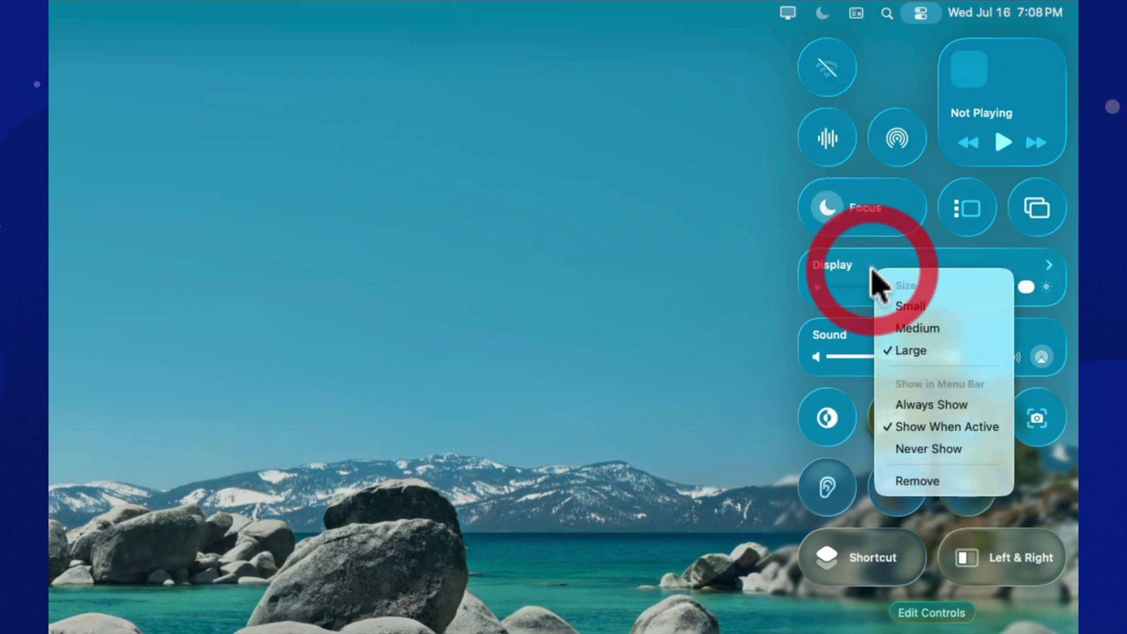
left_click(903, 333)
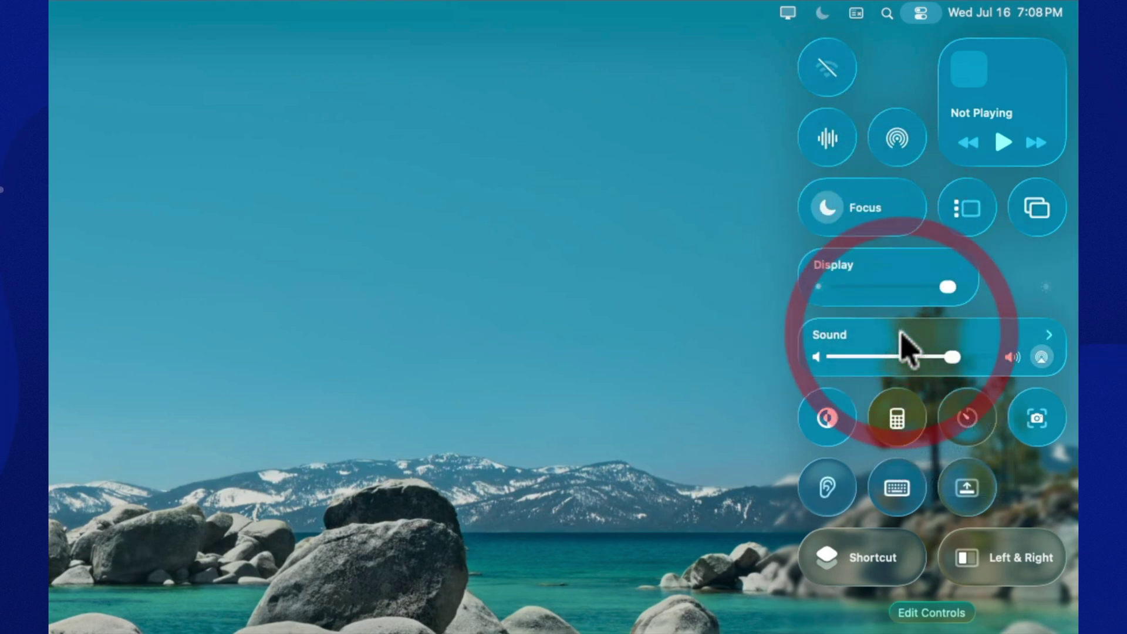
- Shrink the Display control to a small icon and check its brightness panel
right_click(863, 264)
left_click(890, 297)
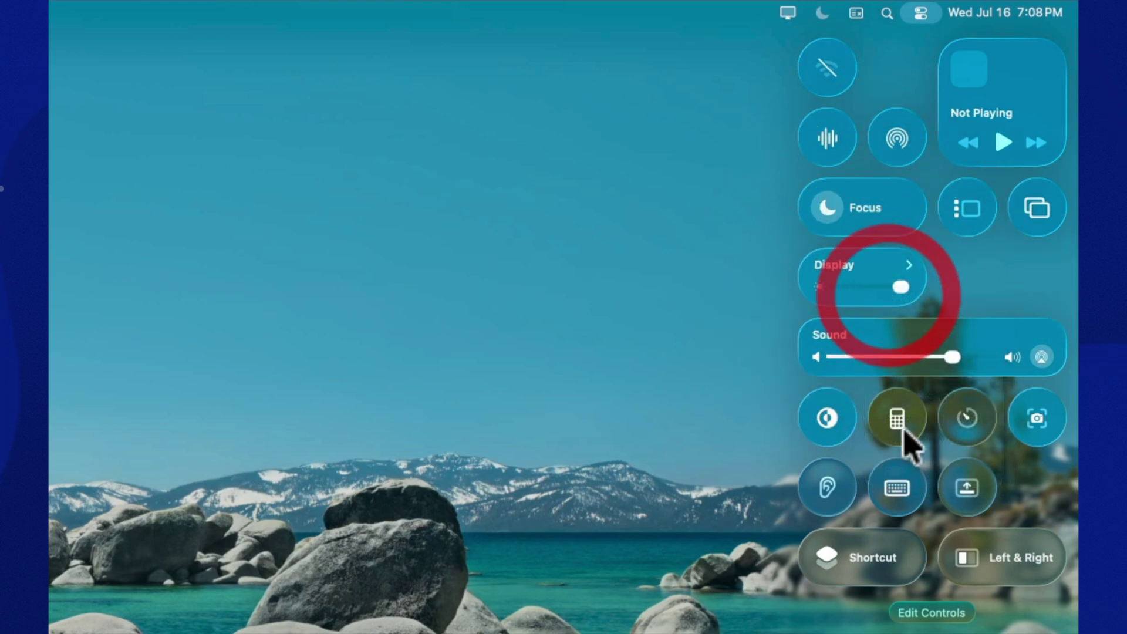
left_click(838, 278)
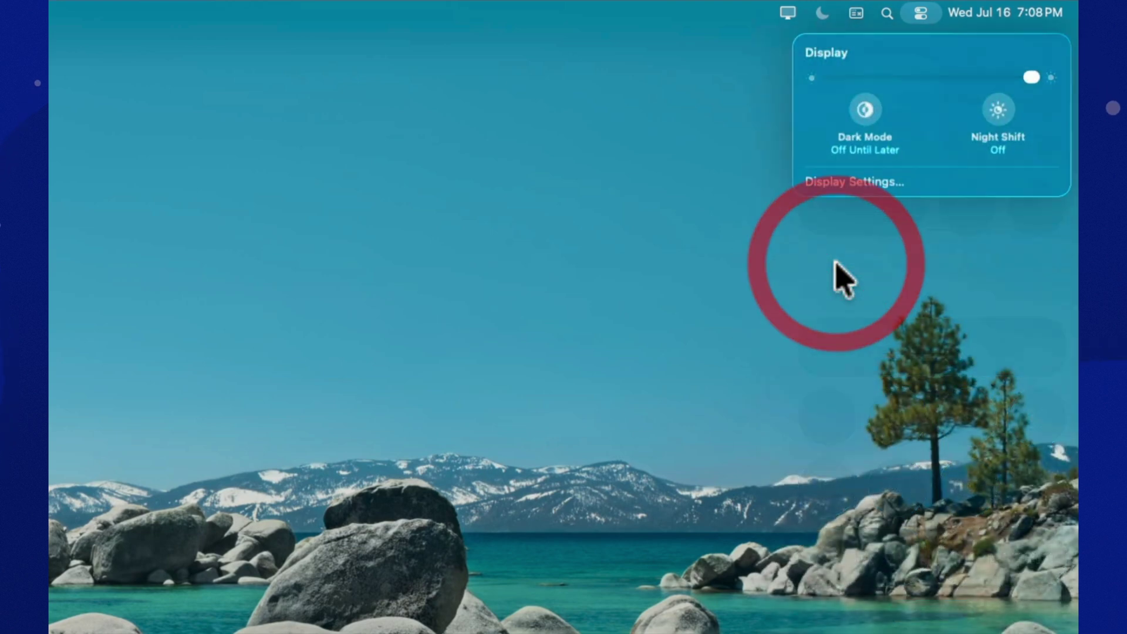
left_click(917, 16)
- Try the Sound control at small size, restore it to large, and close Control Center
right_click(866, 348)
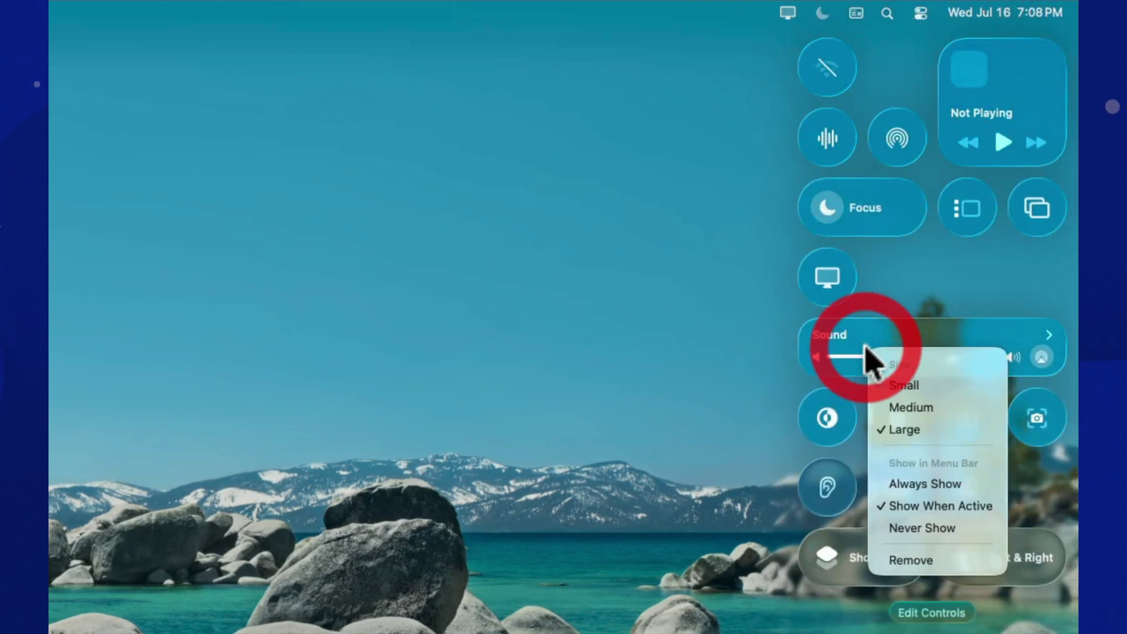
left_click(903, 387)
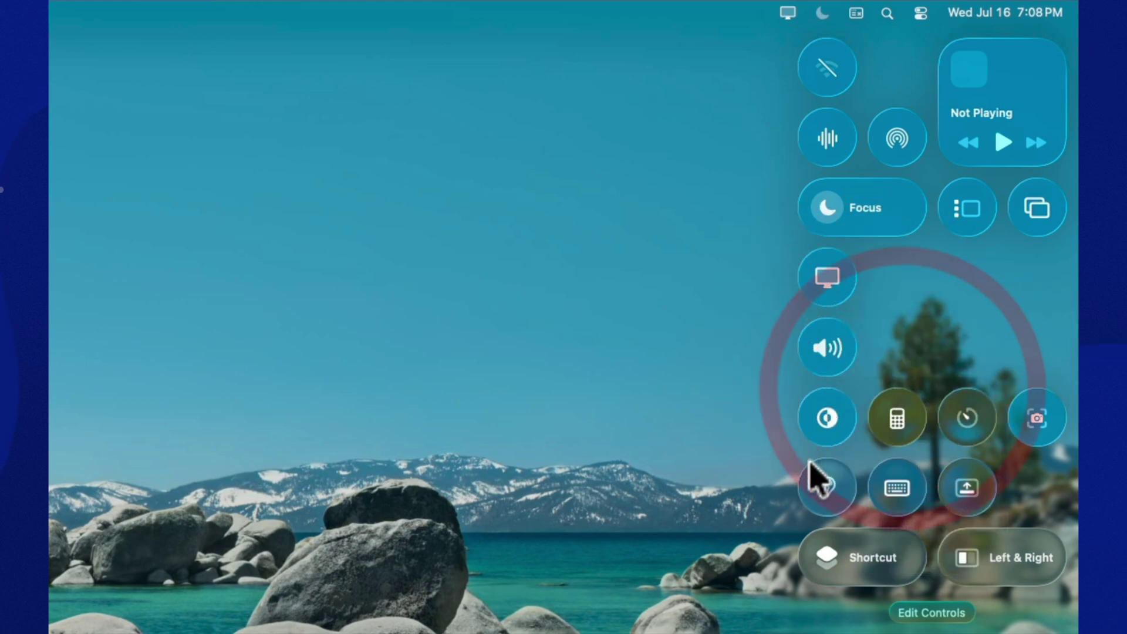
right_click(833, 361)
left_click(858, 427)
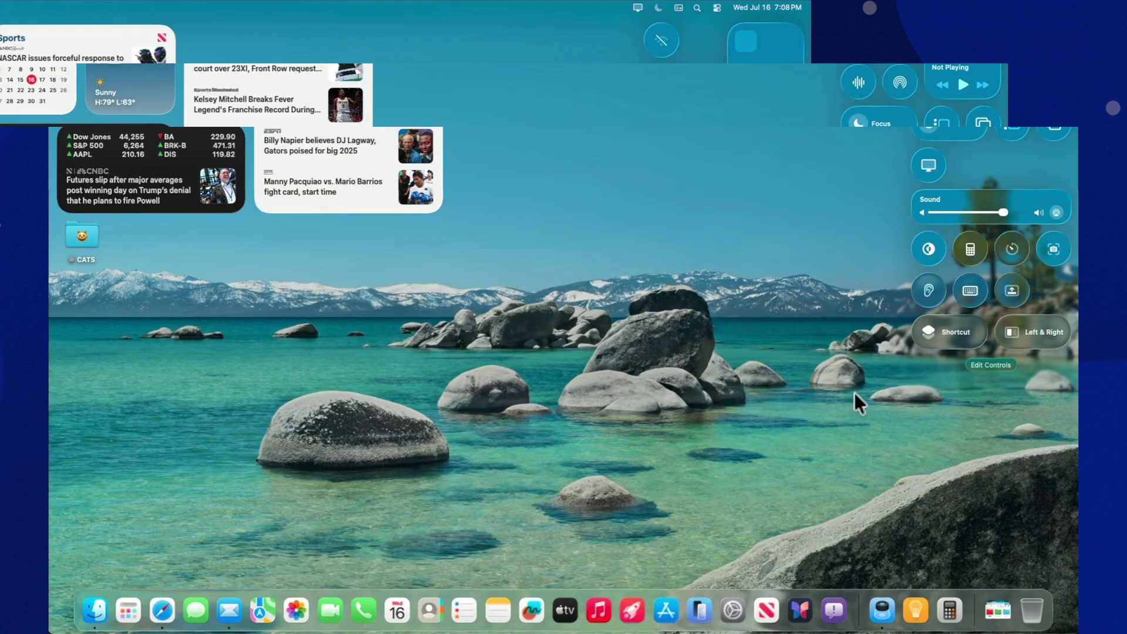
left_click(232, 313)
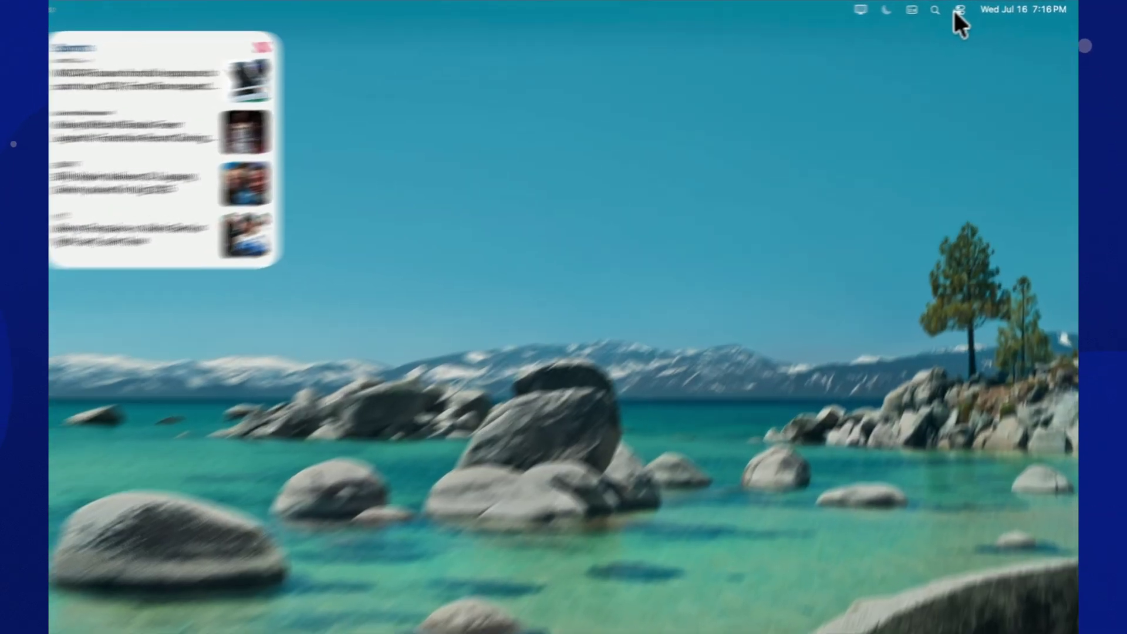
- Create a new menu bar control group with a shield icon
left_click(984, 7)
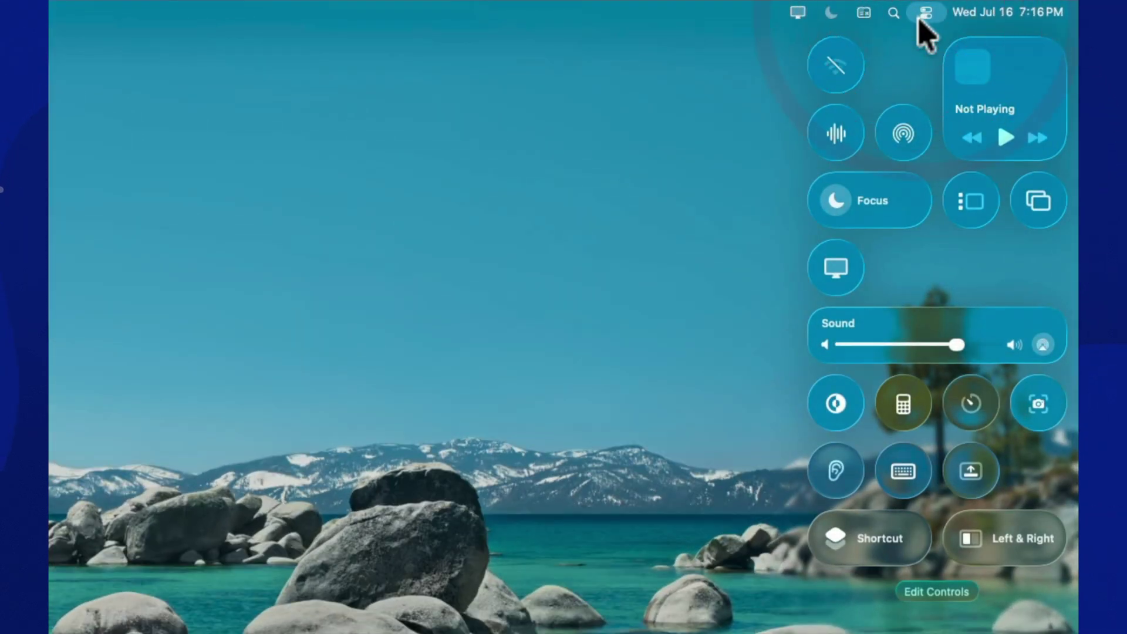
left_click(958, 600)
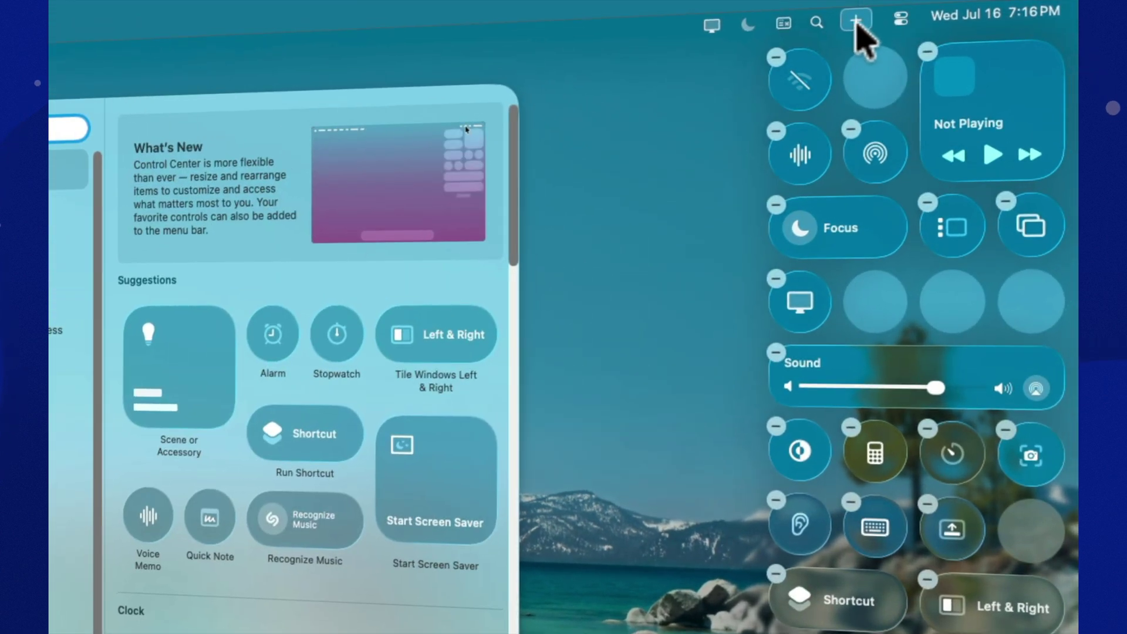
left_click(857, 23)
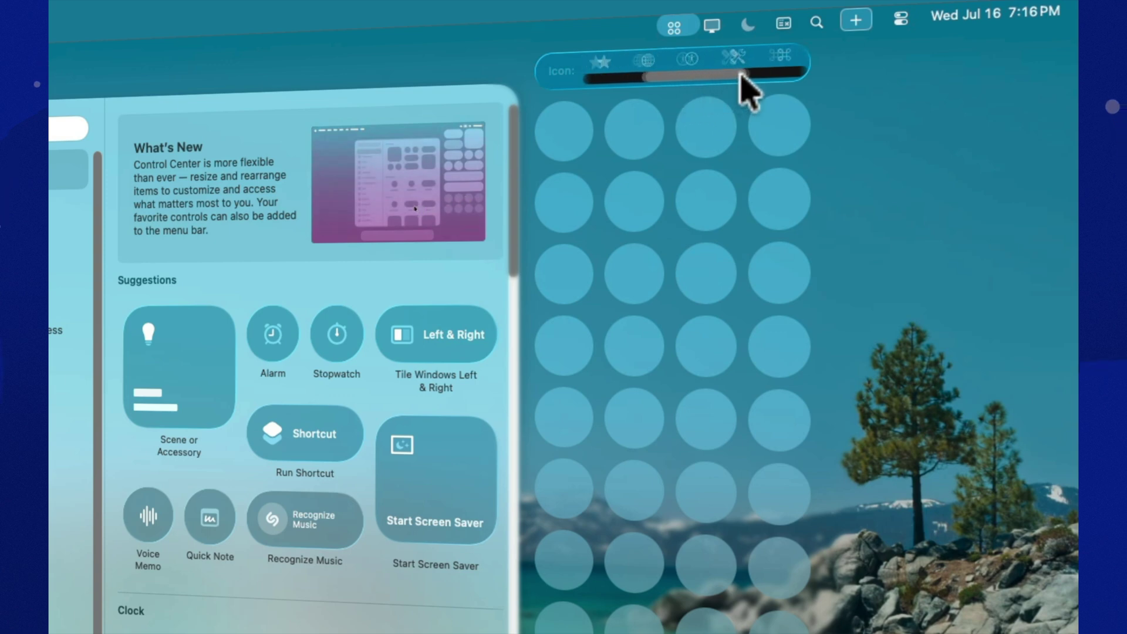
left_click_drag(709, 72, 782, 69)
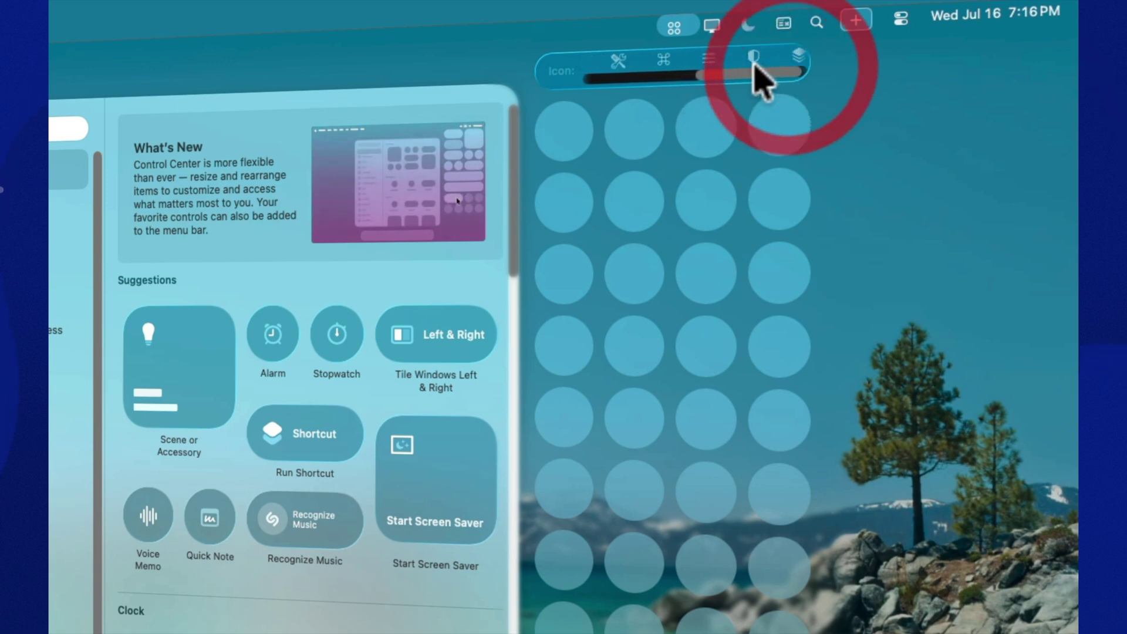
left_click(754, 63)
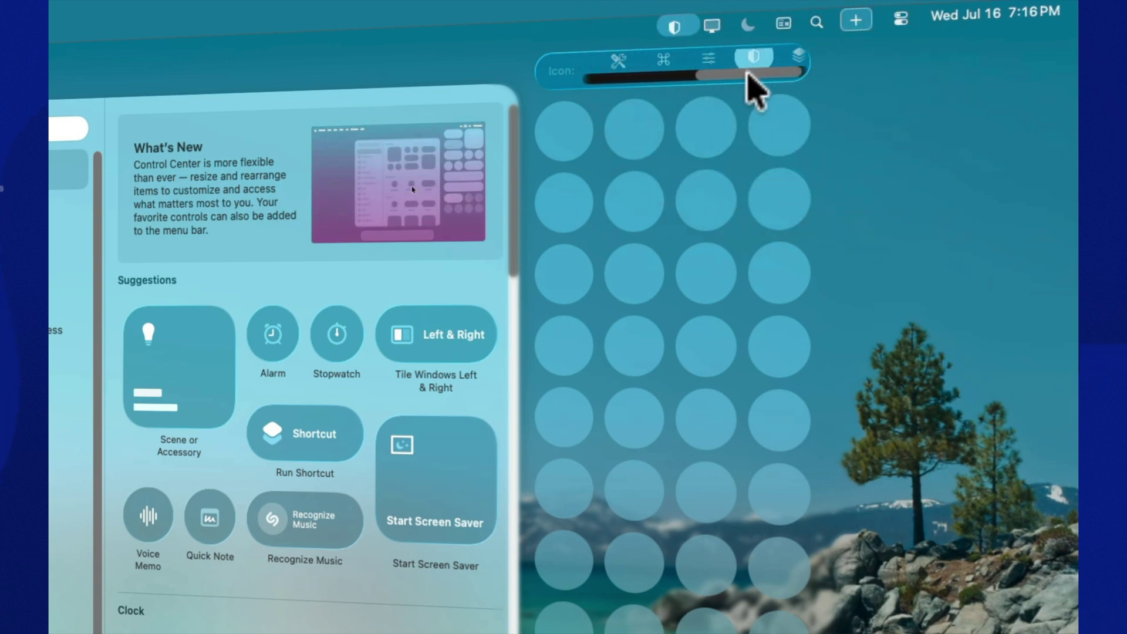
- Add Choose Scene or Accessory to the shield group and finish editing
left_click_drag(179, 366, 670, 238)
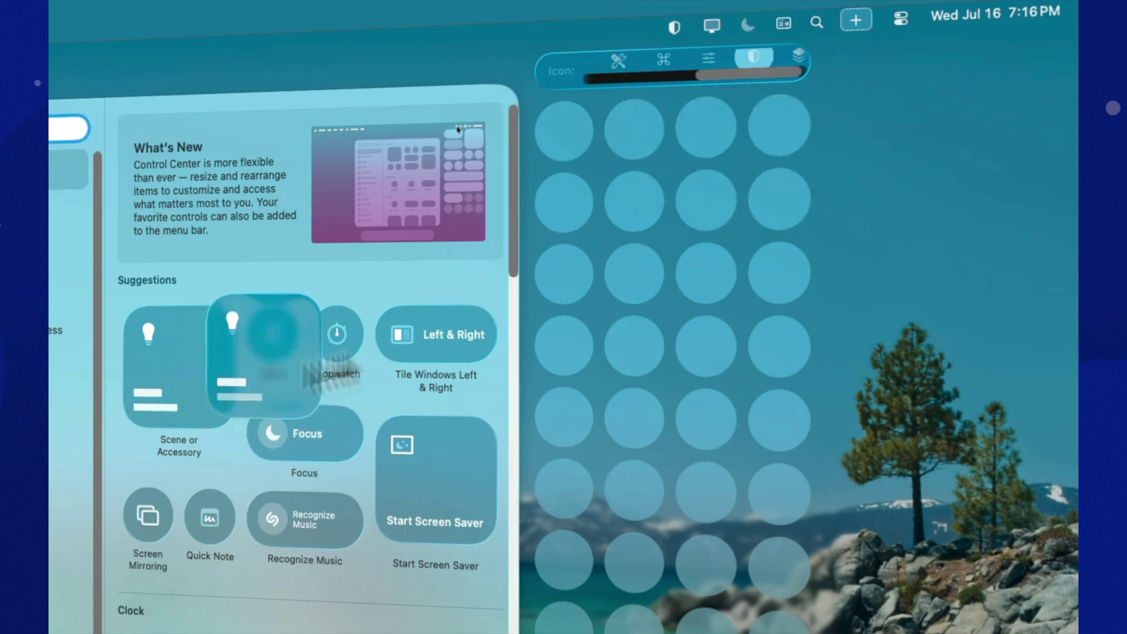
left_click(745, 315)
left_click_drag(305, 520, 679, 366)
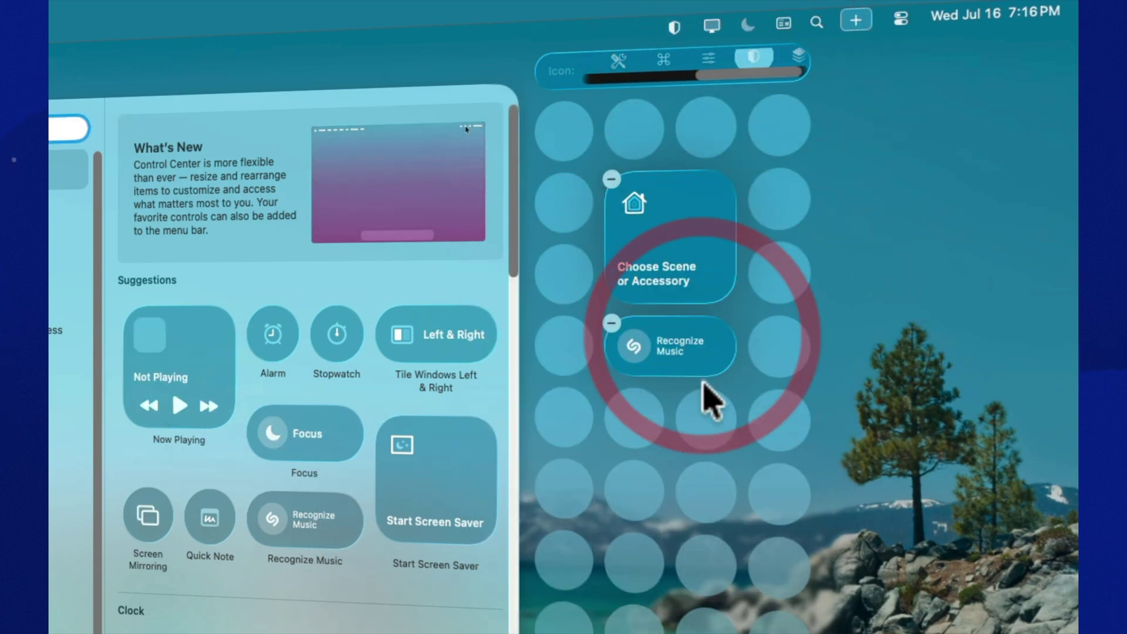
left_click_drag(695, 75, 628, 85)
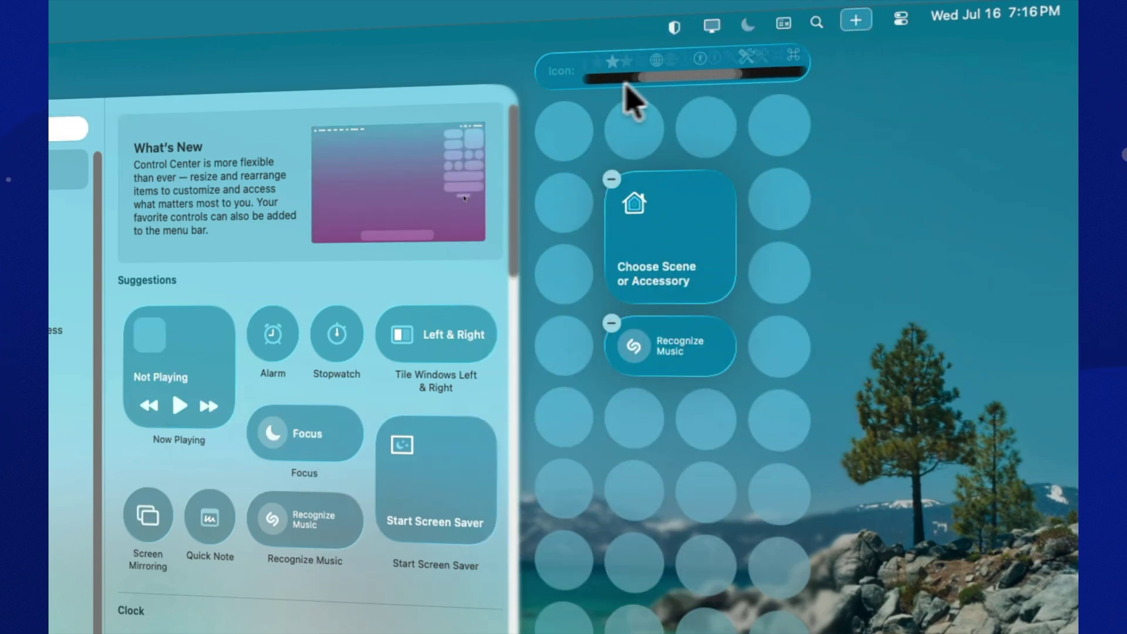
left_click(872, 119)
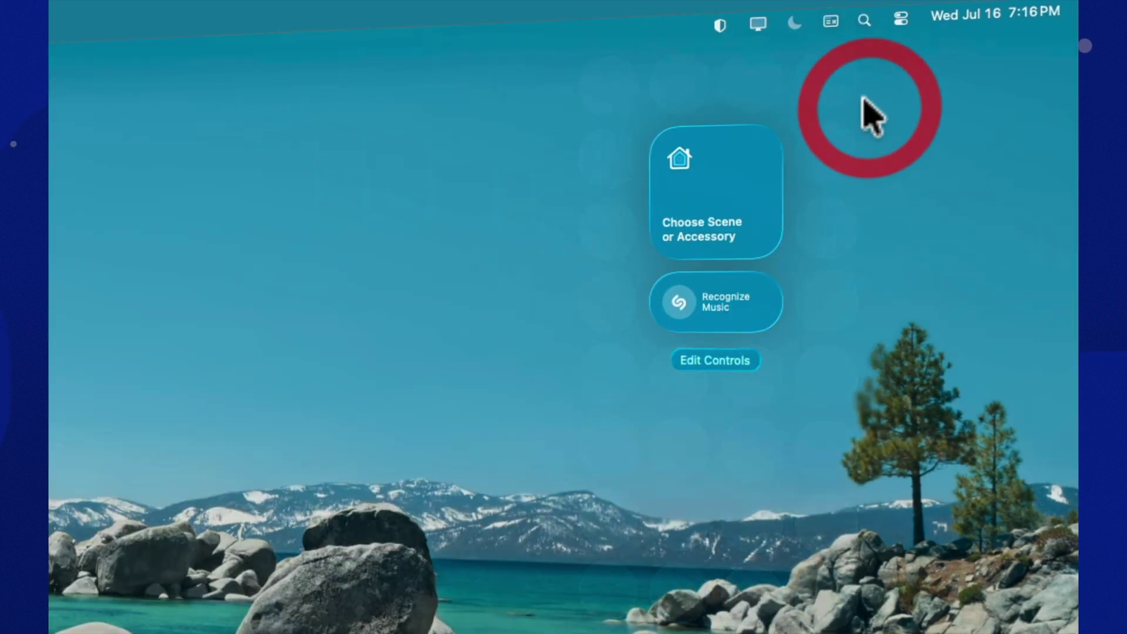
- Toggle the shield panel from the menu bar, then open and close Control Center
left_click(721, 24)
left_click(721, 25)
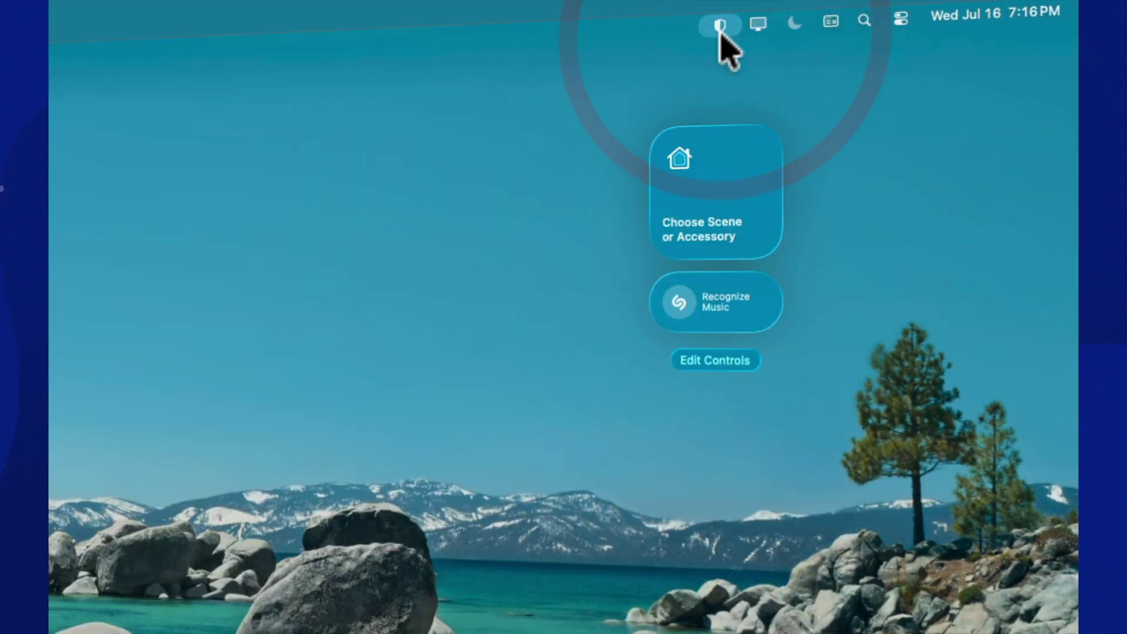
left_click(721, 25)
left_click(899, 21)
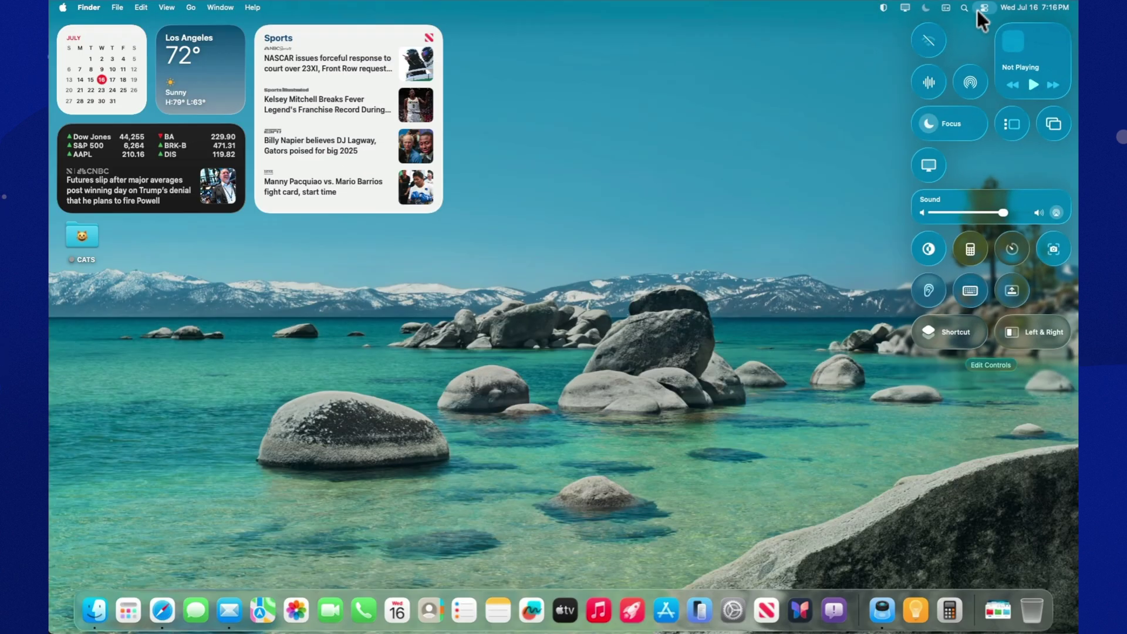
left_click(978, 11)
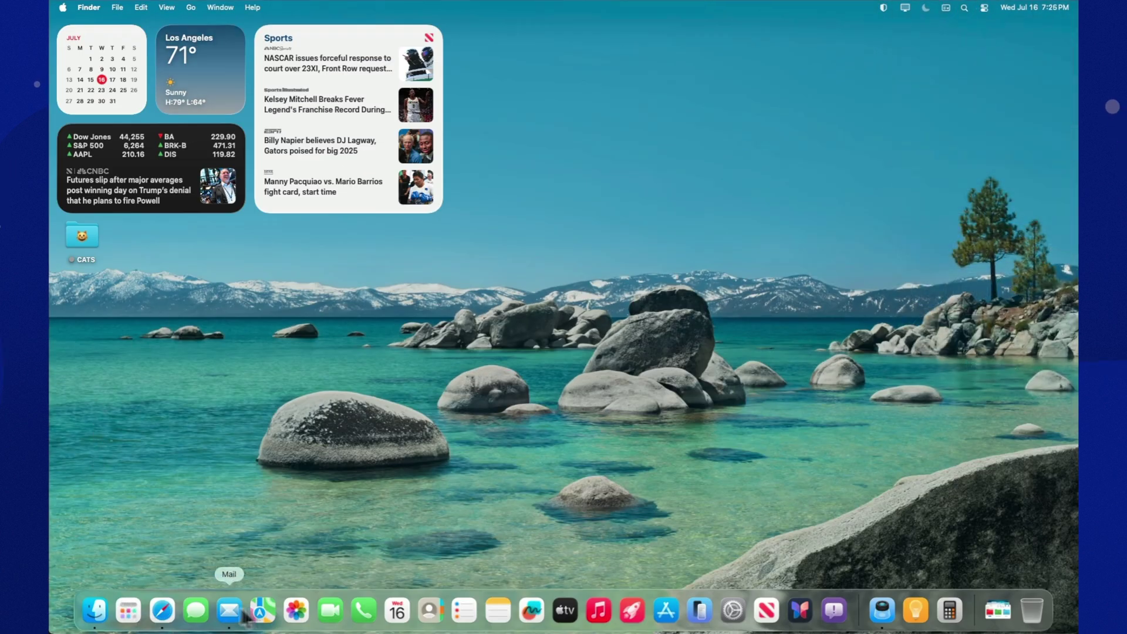
- In Appearance settings, cycle the accent colour through Blue, Purple and Pink
left_click(744, 593)
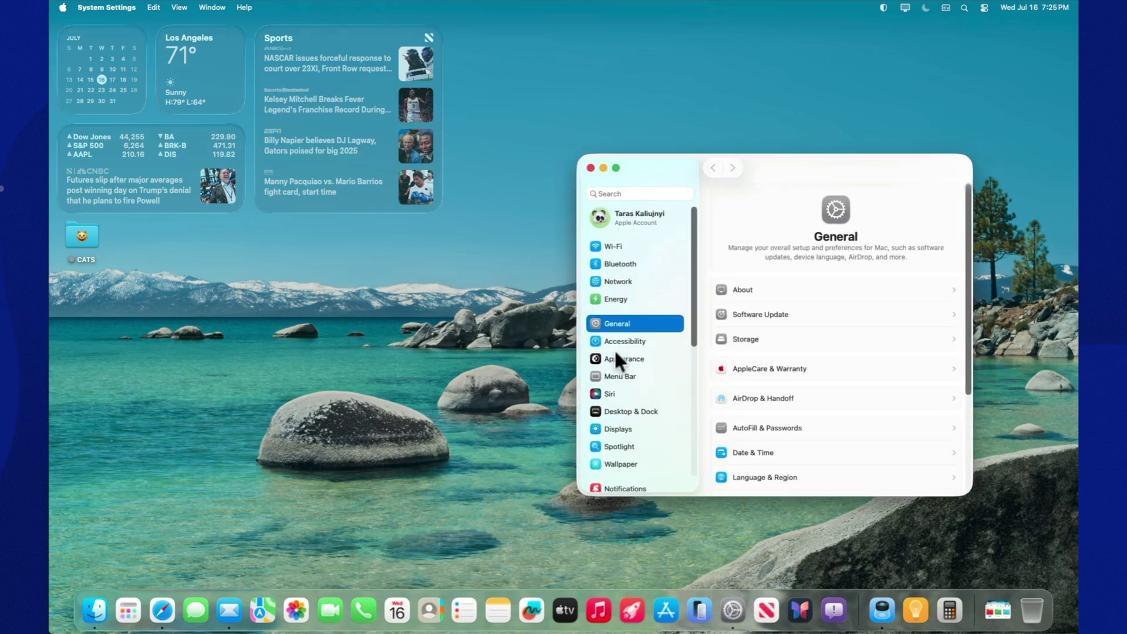
left_click(617, 359)
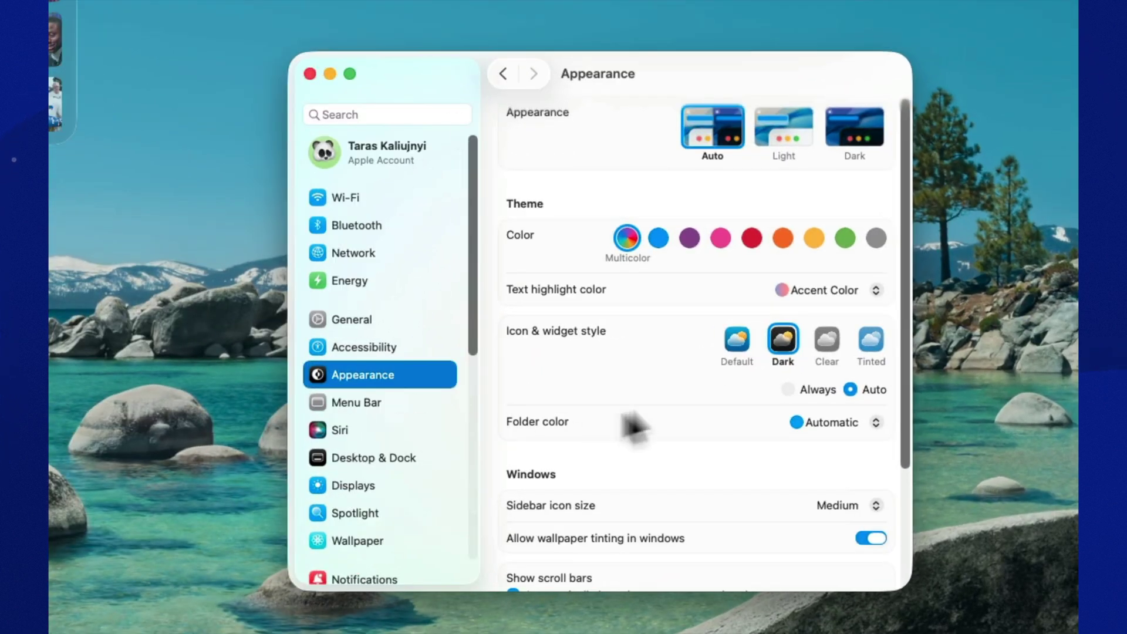
left_click(627, 247)
left_click(656, 247)
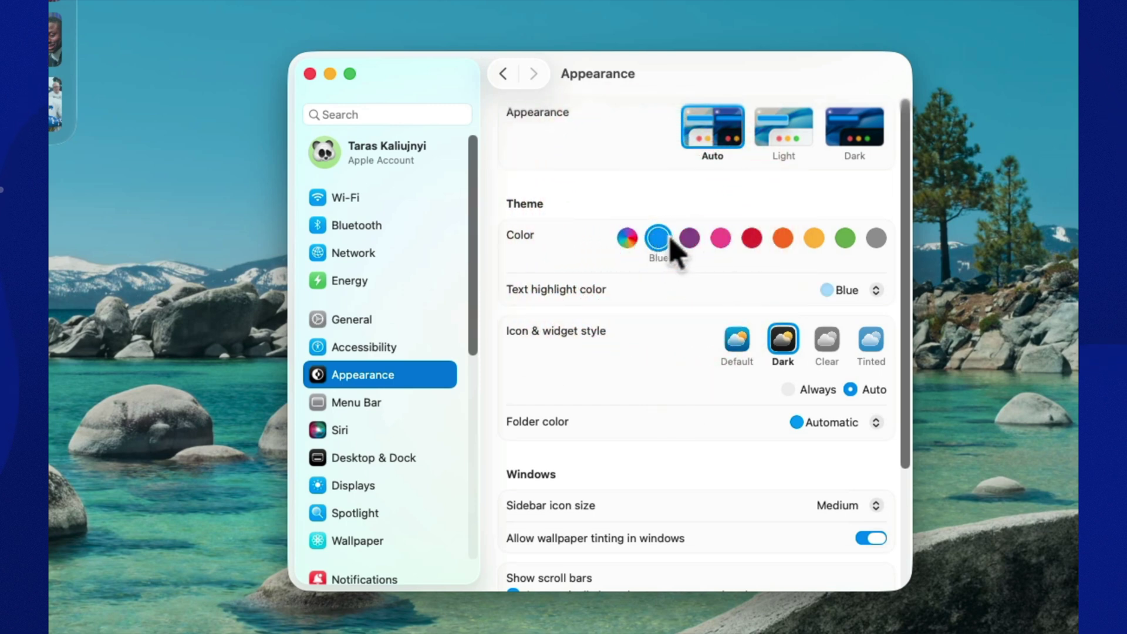
left_click(688, 240)
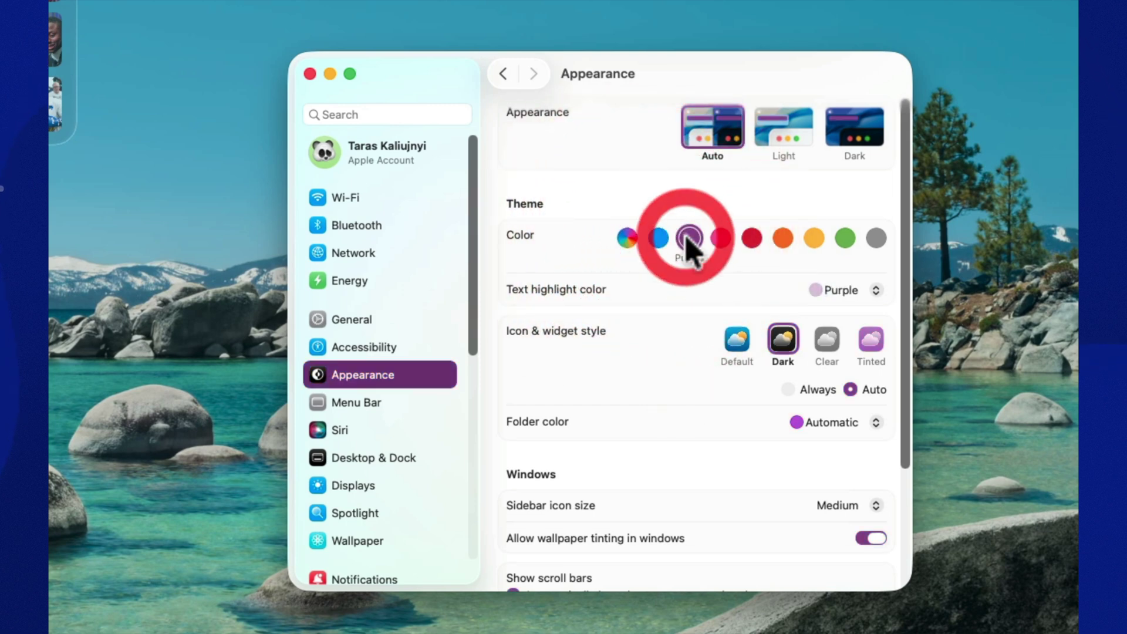
left_click(721, 240)
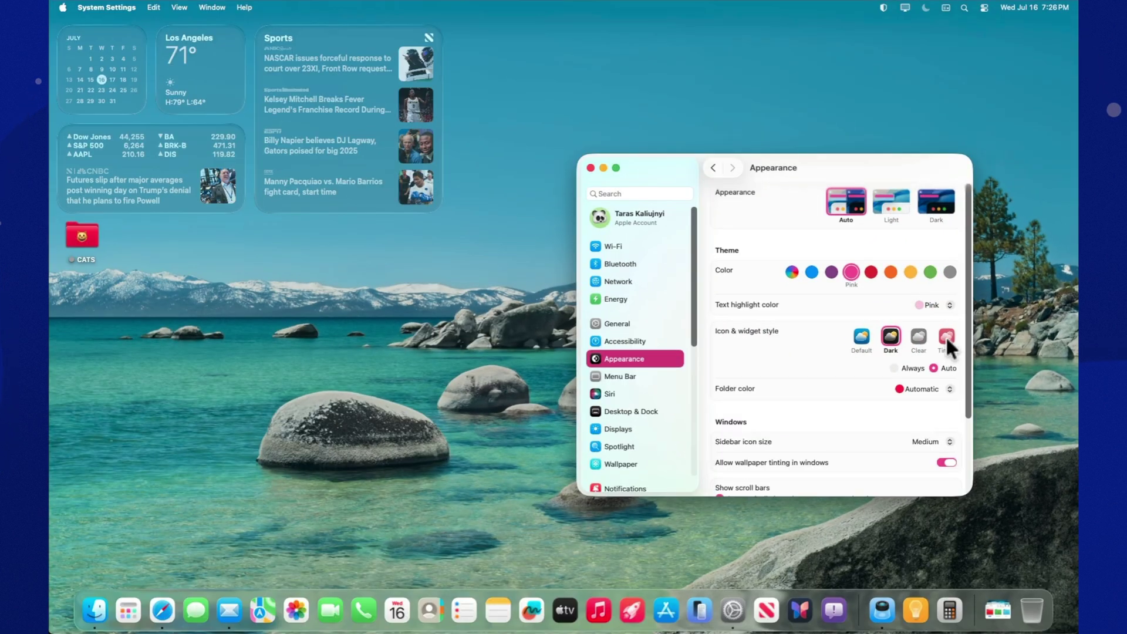
- Try Tinted, Clear, Dark and Default icon and widget styles, applying the dark style always
left_click(946, 335)
left_click(920, 334)
left_click(890, 335)
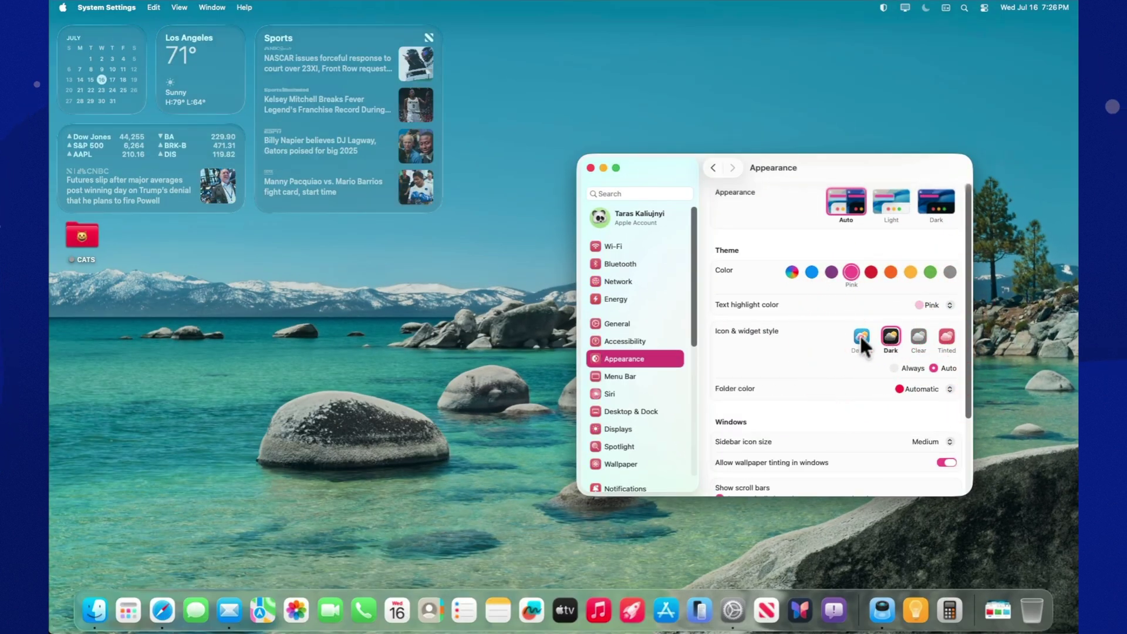
left_click(863, 335)
left_click(889, 334)
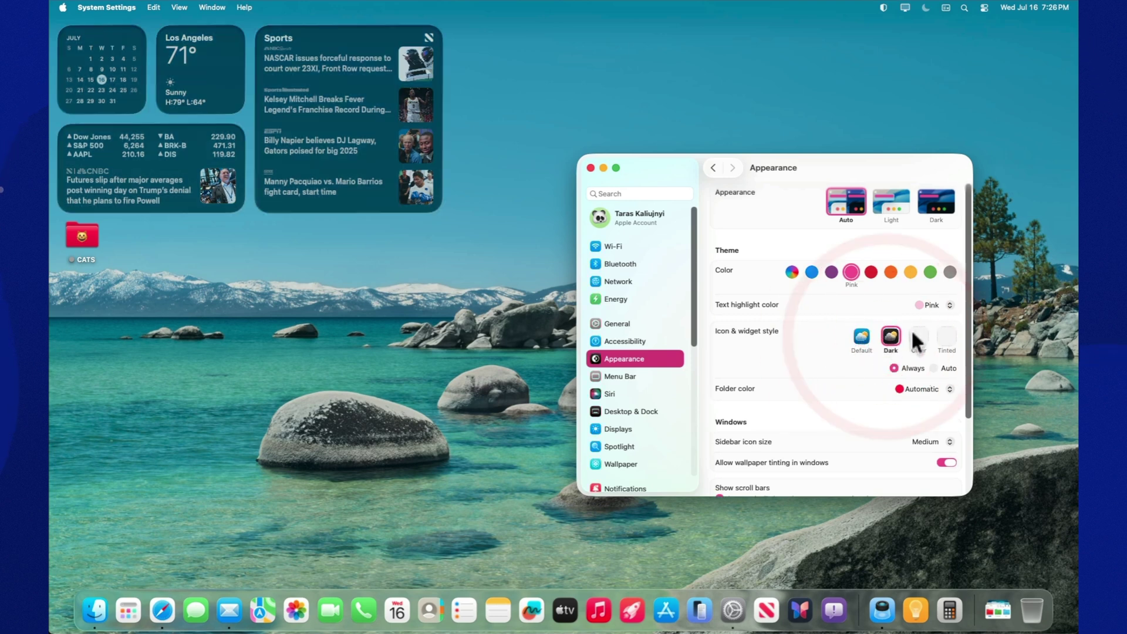
left_click(926, 302)
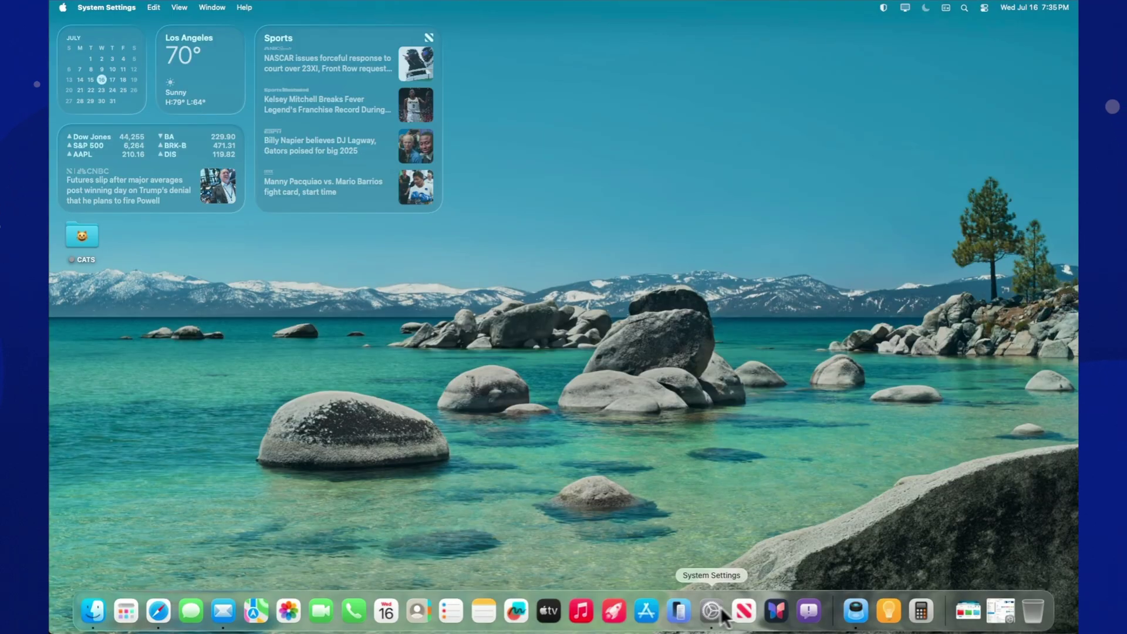
- Restore System Settings, give folders a custom blue-purple colour, and dismiss the colour picker
left_click(1005, 604)
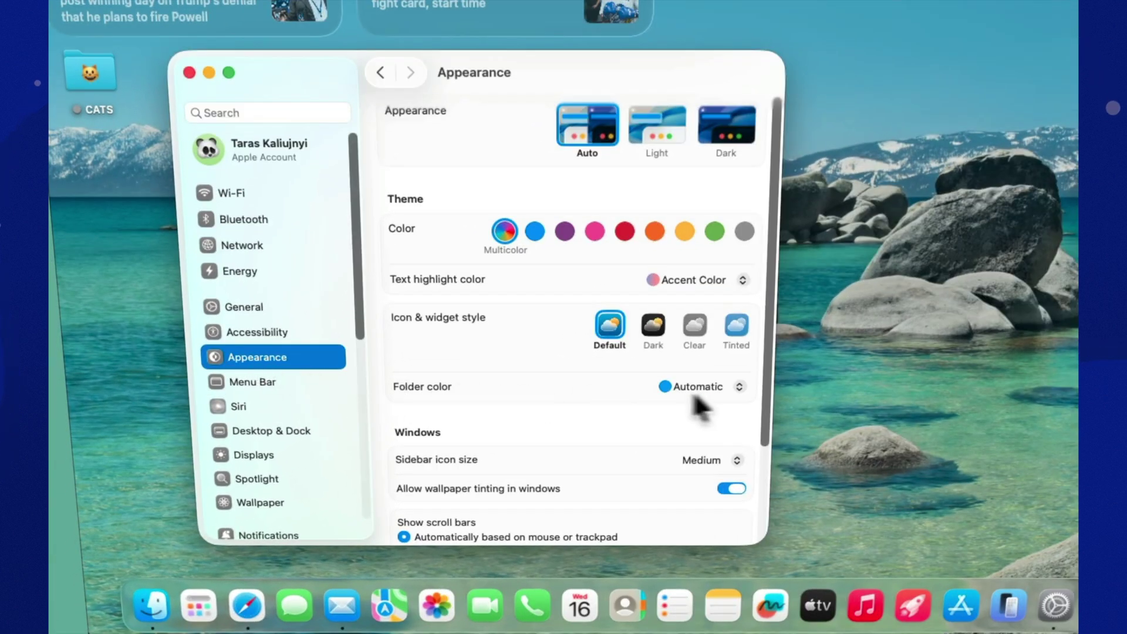
left_click(720, 389)
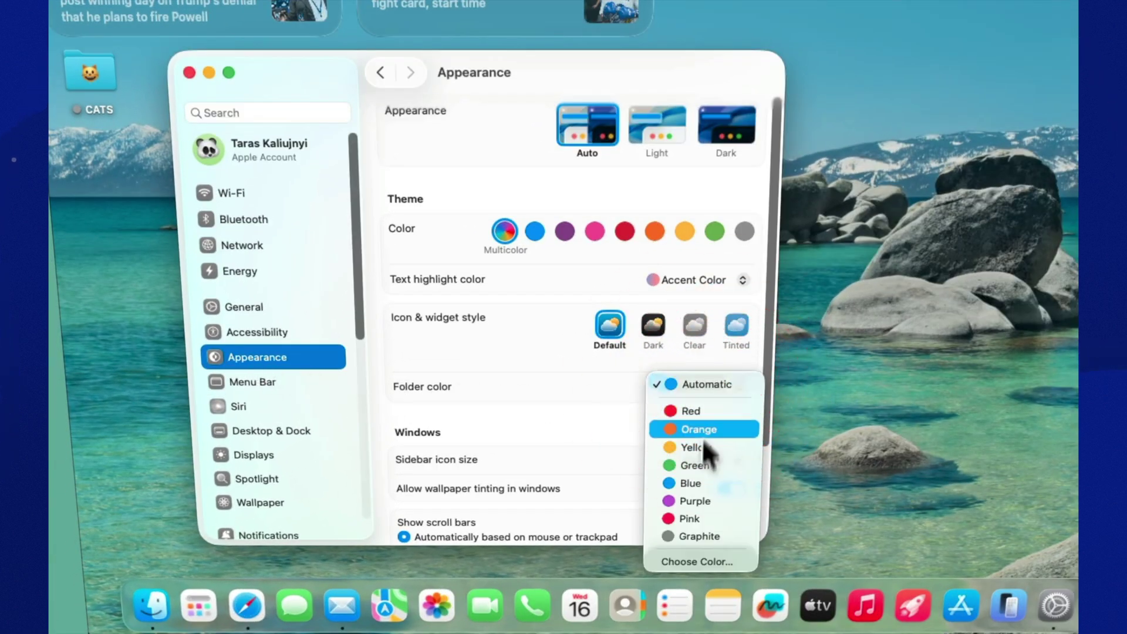
left_click(702, 561)
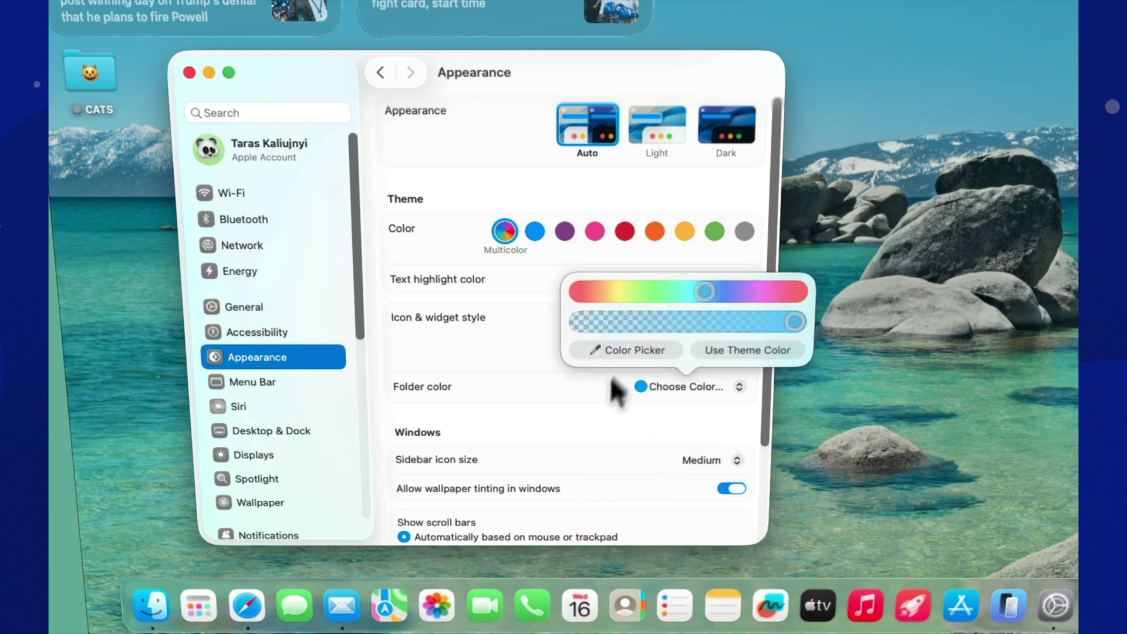
mouse_move(698, 289)
left_mouse_down()
mouse_move(685, 289)
mouse_move(748, 292)
mouse_move(721, 291)
left_mouse_up()
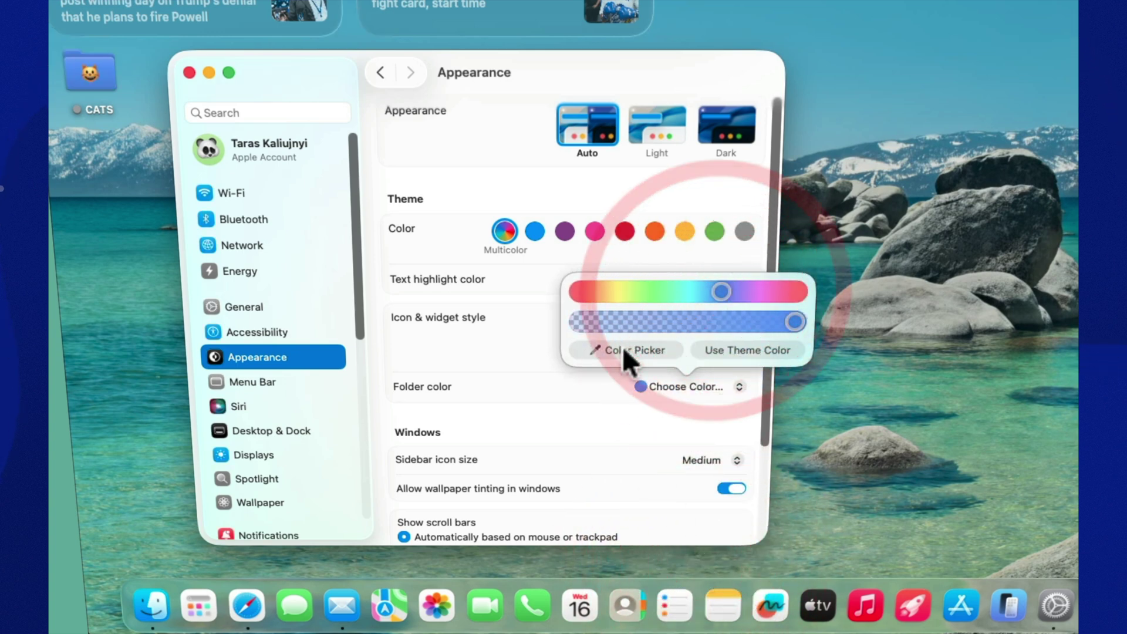
left_click(522, 260)
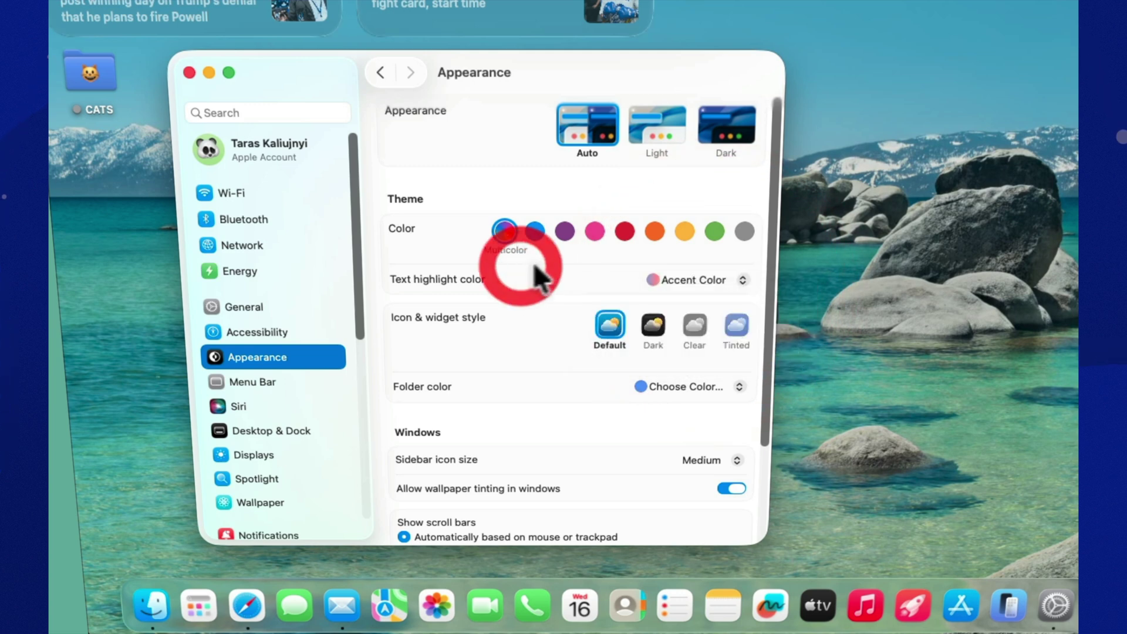
- Customize the CATS folder with the see-no-evil monkey emoji and close System Settings
right_click(99, 77)
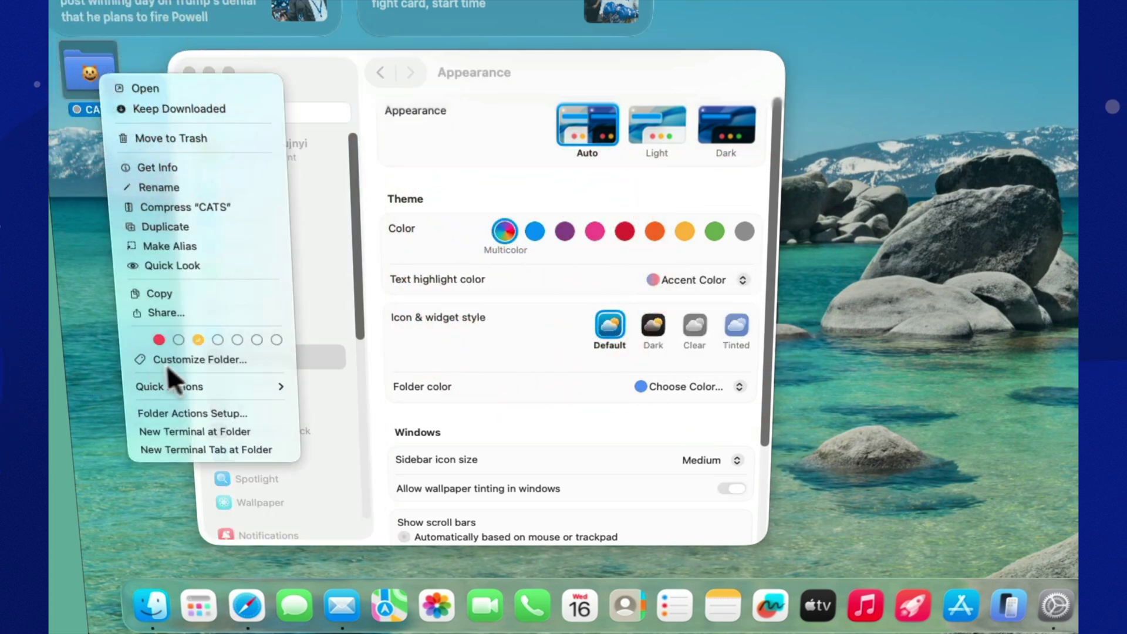
left_click(177, 359)
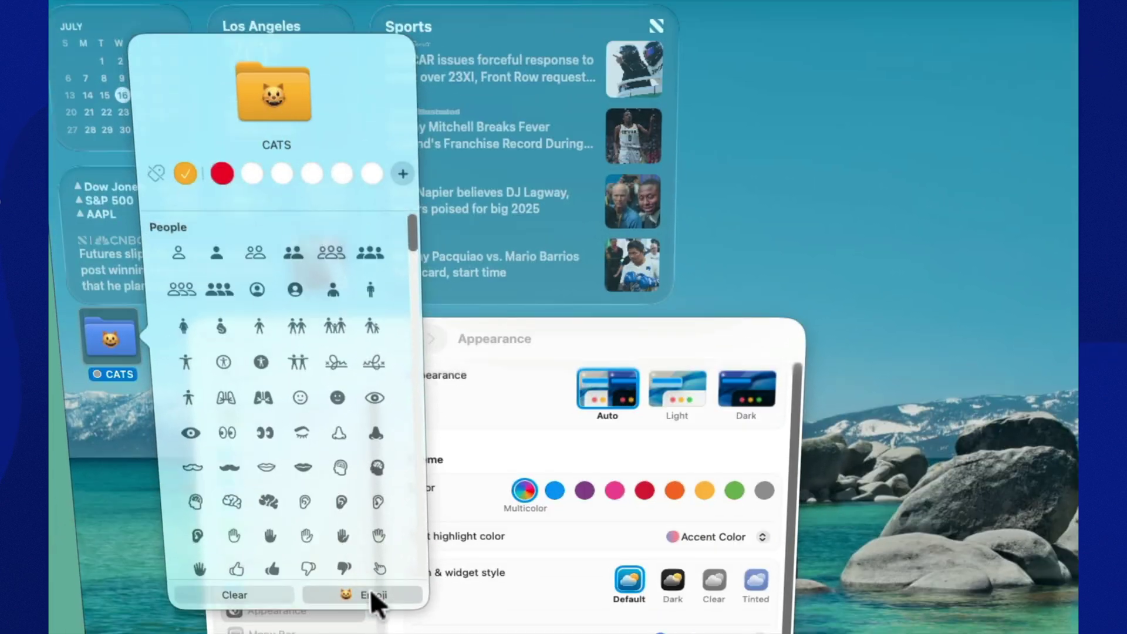
left_click(369, 592)
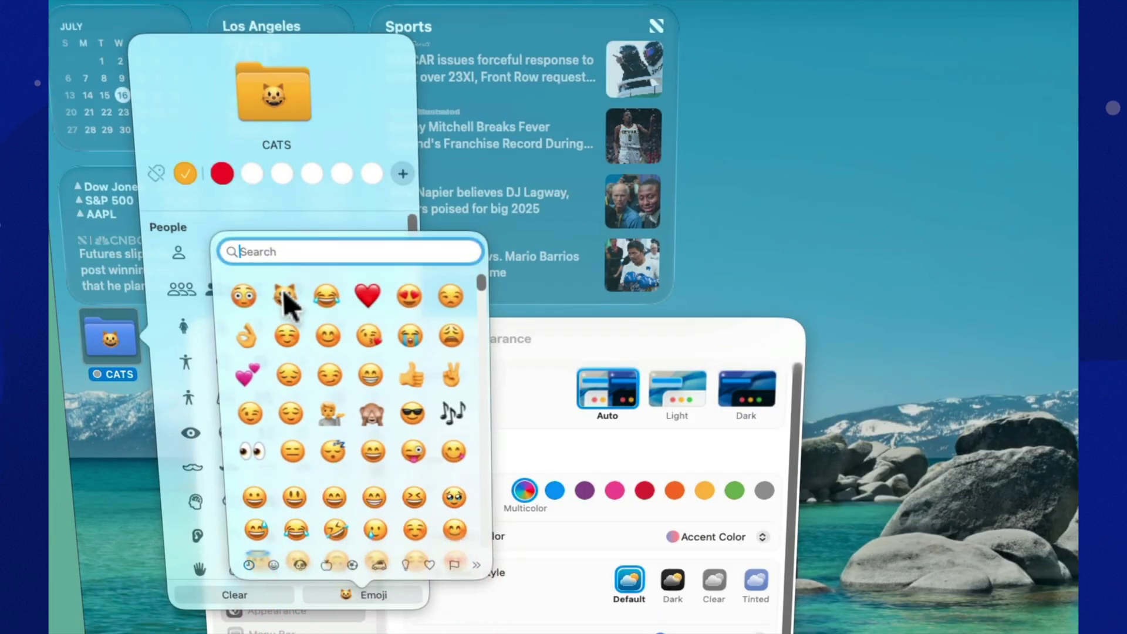
left_click(368, 409)
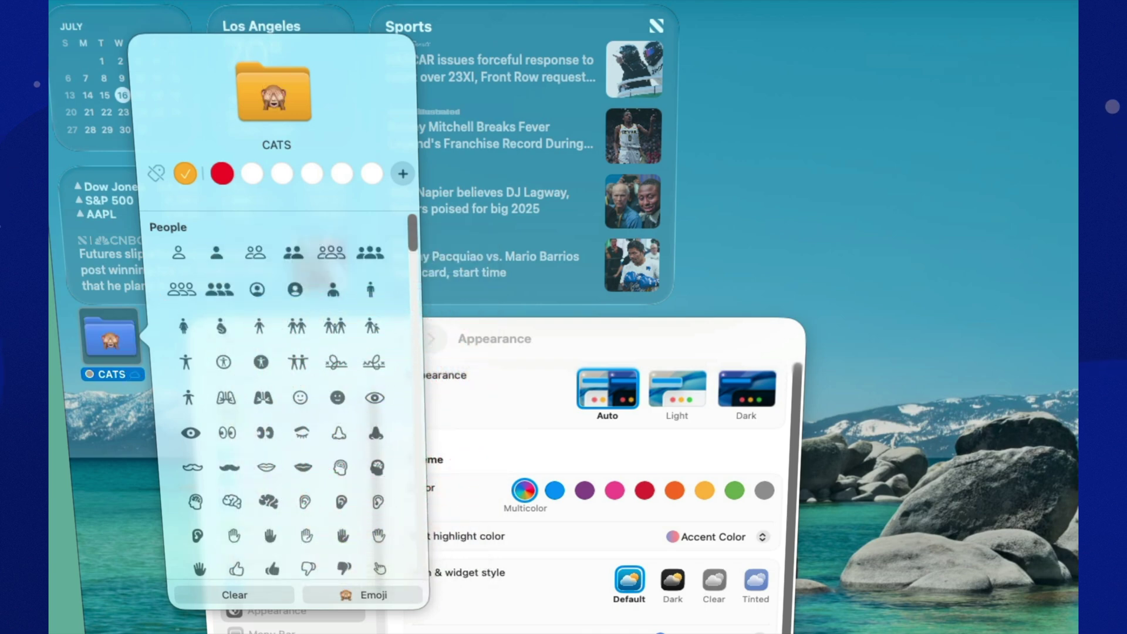
left_click(131, 536)
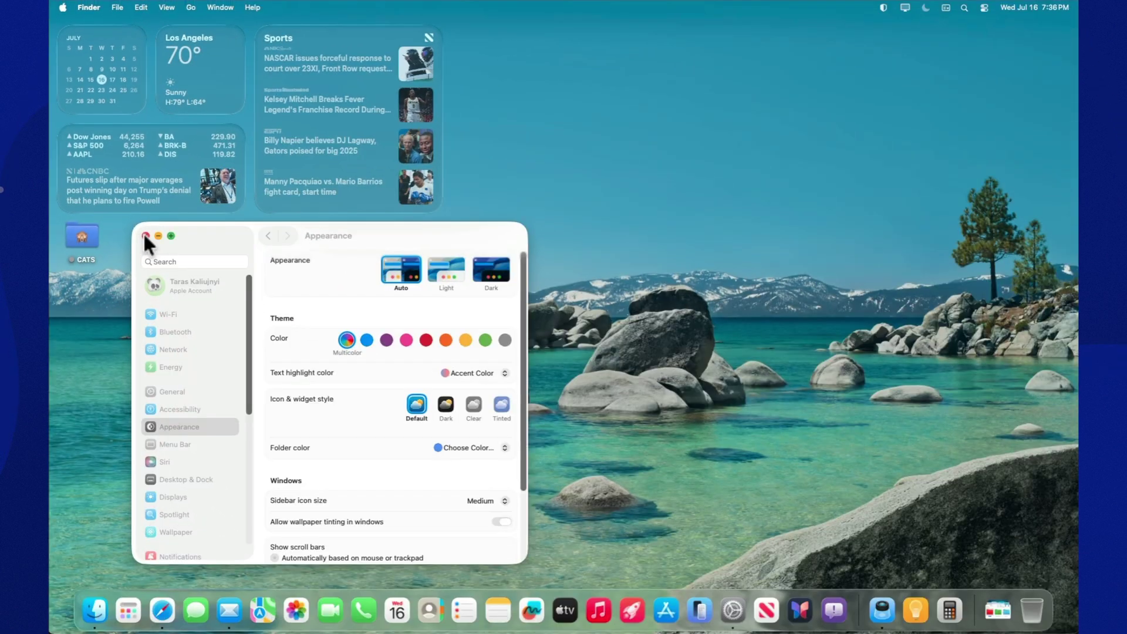
left_click(144, 234)
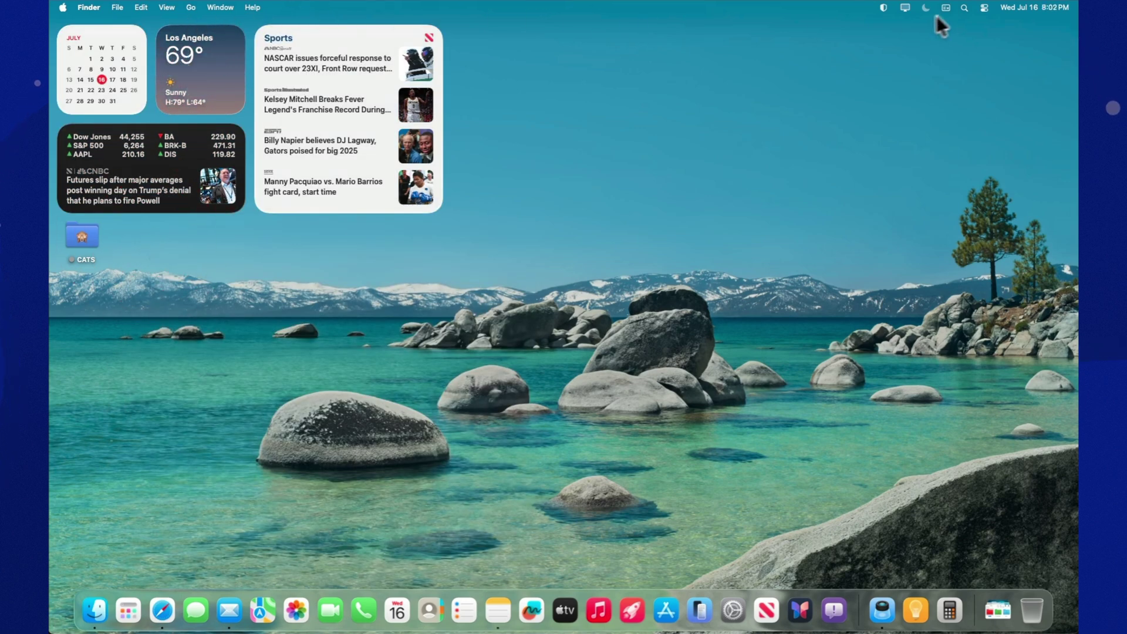
- Assign quick keys 'sm' to Send Message in Spotlight Actions, then return to plain search
left_click(965, 8)
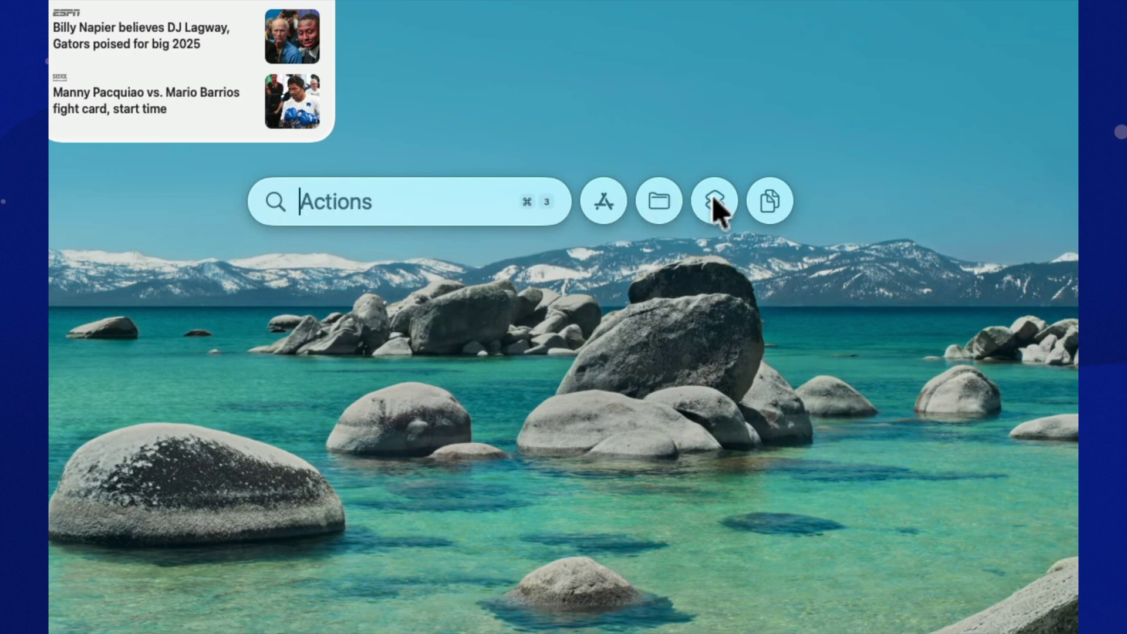
left_click(715, 203)
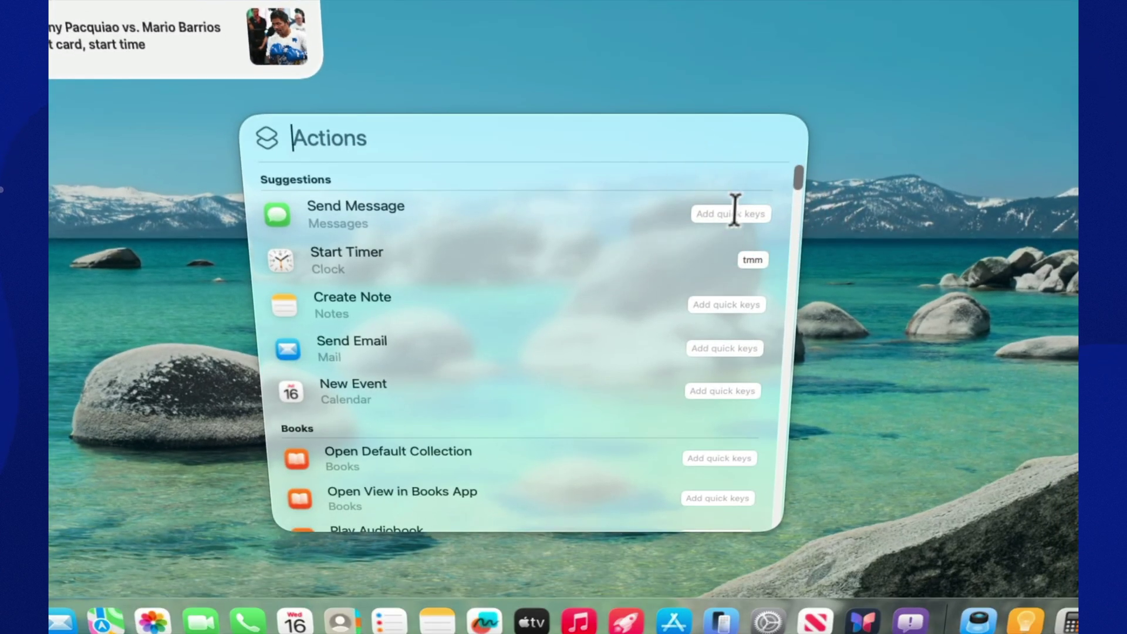
left_click(735, 212)
type("sm")
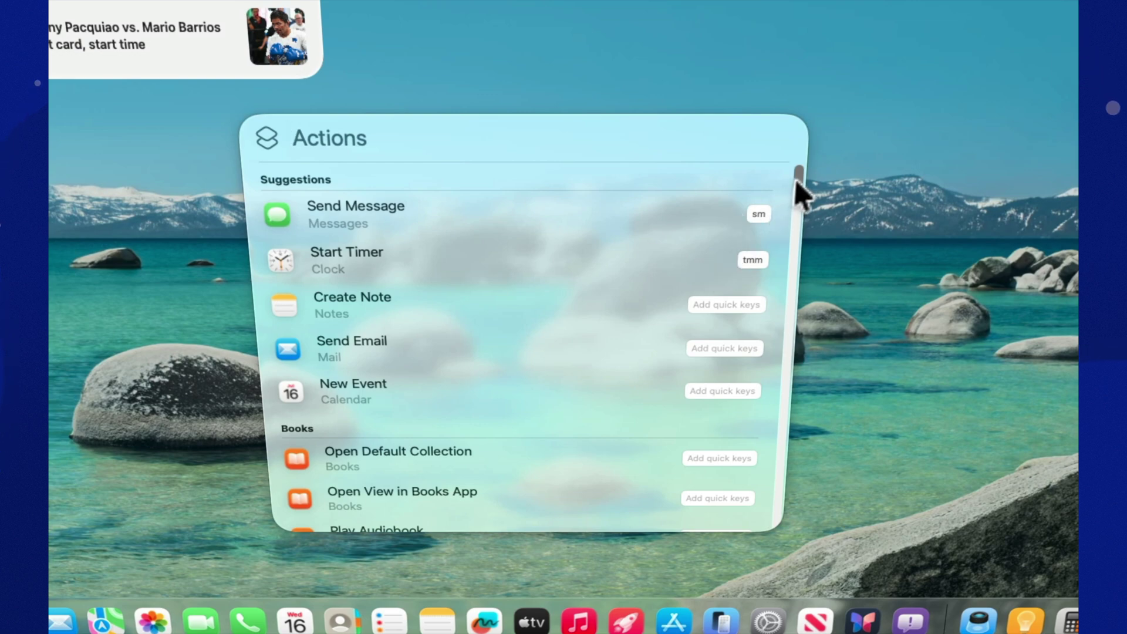
mouse_move(795, 182)
left_mouse_down()
mouse_move(776, 520)
mouse_move(780, 165)
left_mouse_up()
left_click(744, 365)
type("Format Number")
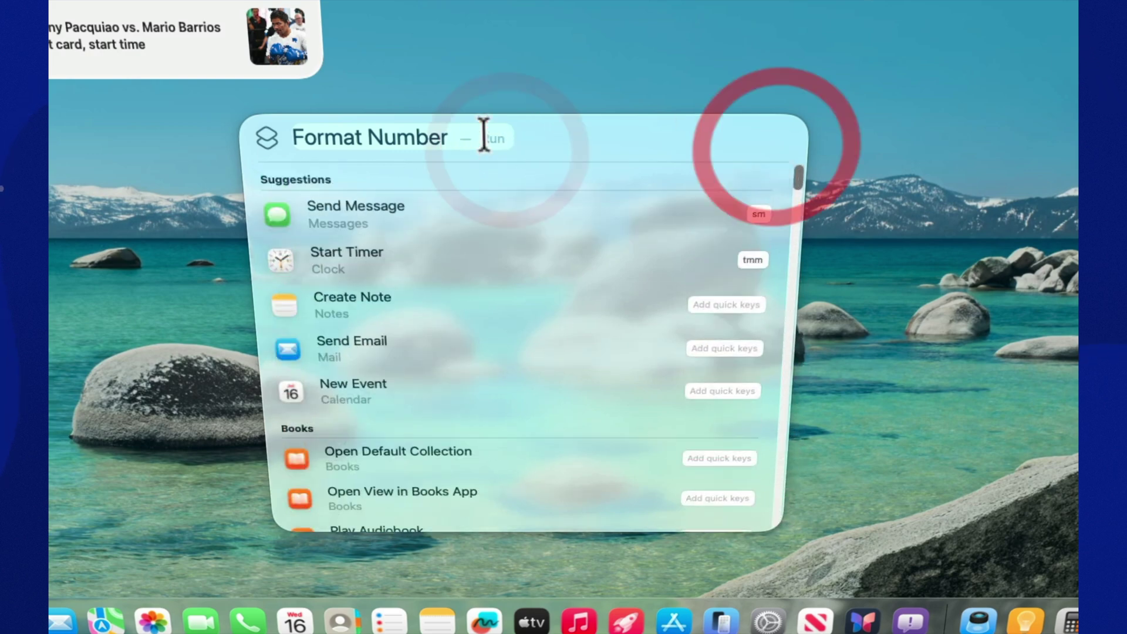
left_click(483, 135)
key("Escape")
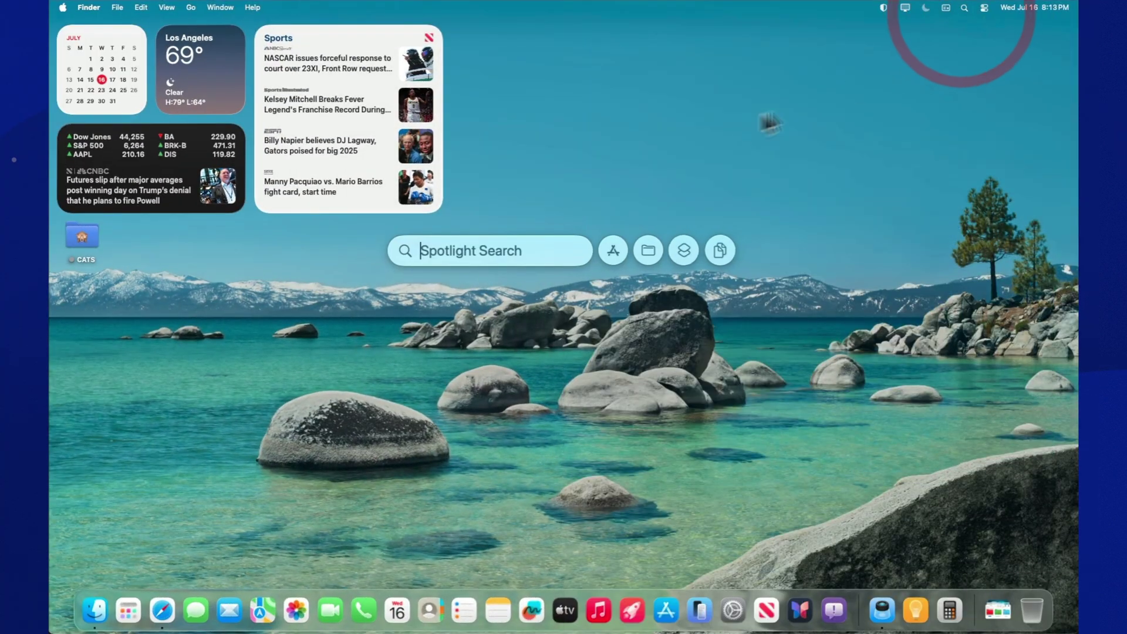
type("s")
type("ettin")
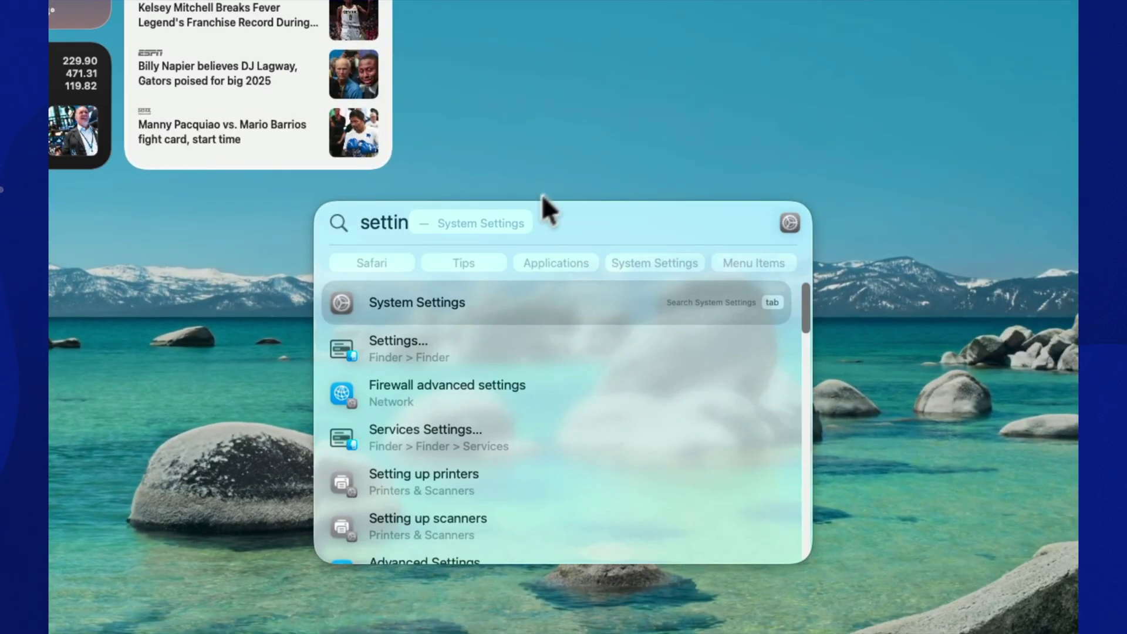
- Load google.com in Safari, then open Safari's Settings… via a Spotlight search for 'settings'
key("Escape")
key("Escape")
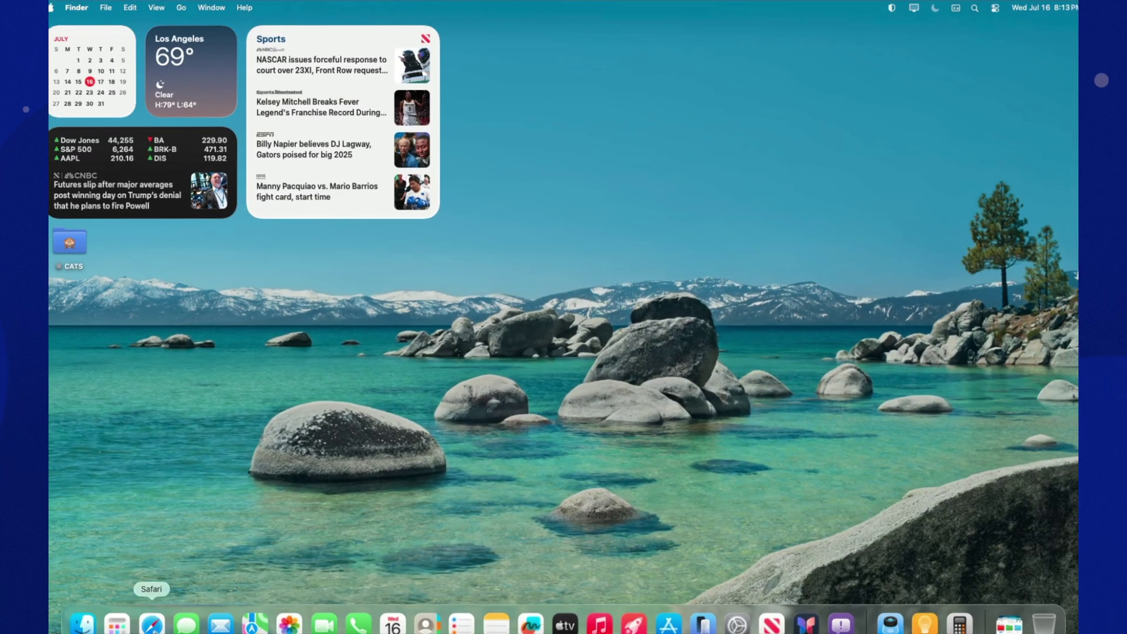
left_click(151, 624)
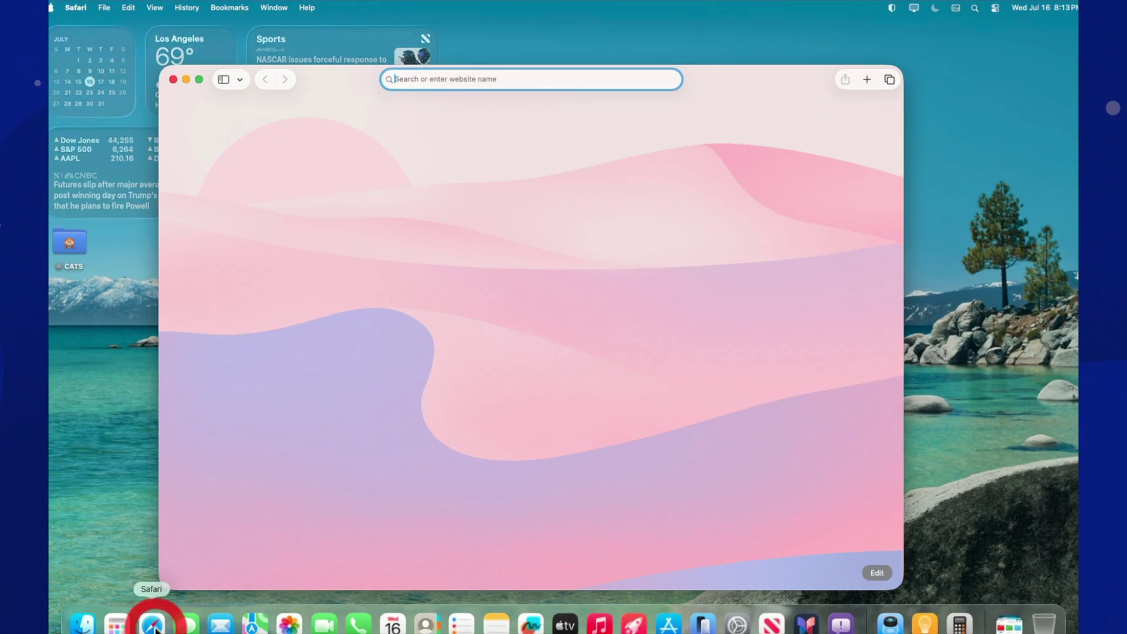
type("google.com/?client=safari&channel=iphone_bm — Google")
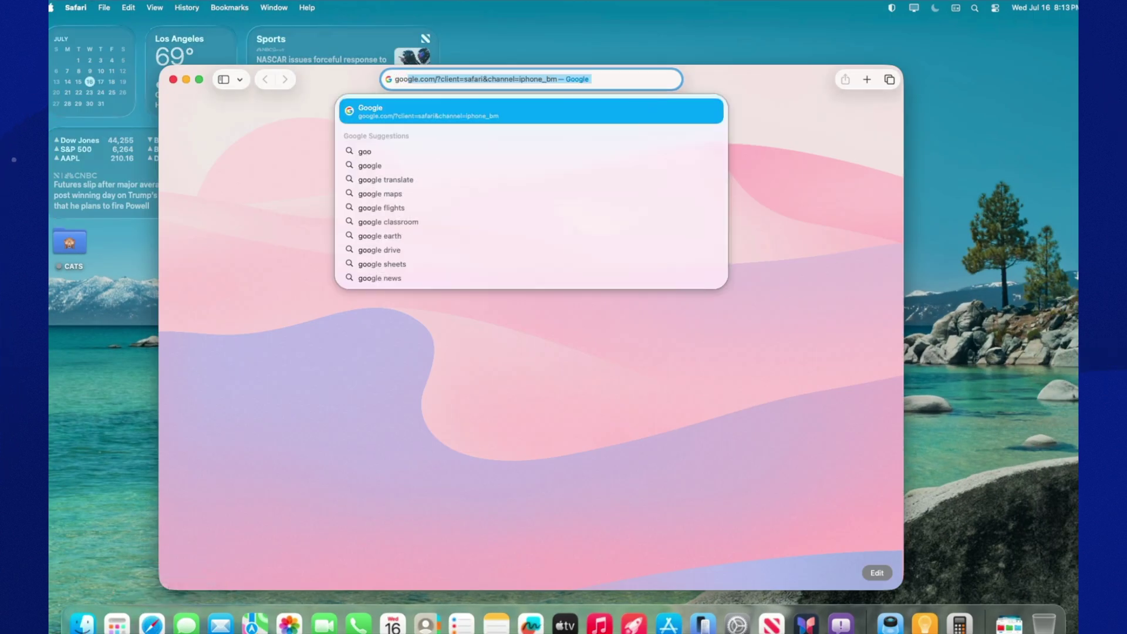
key("Return")
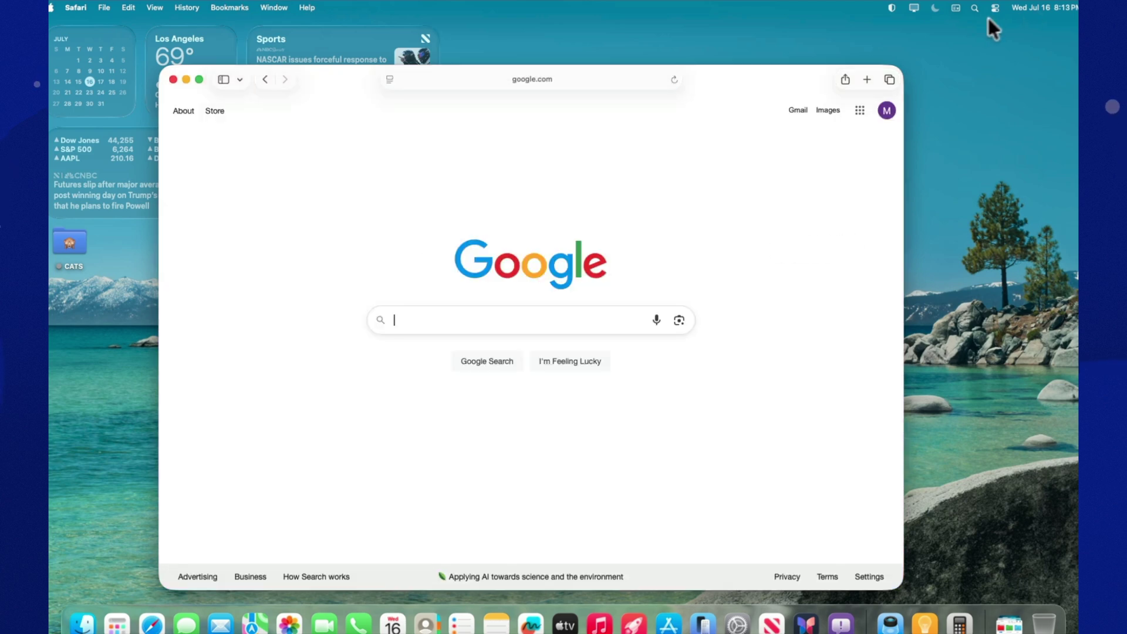
left_click(973, 11)
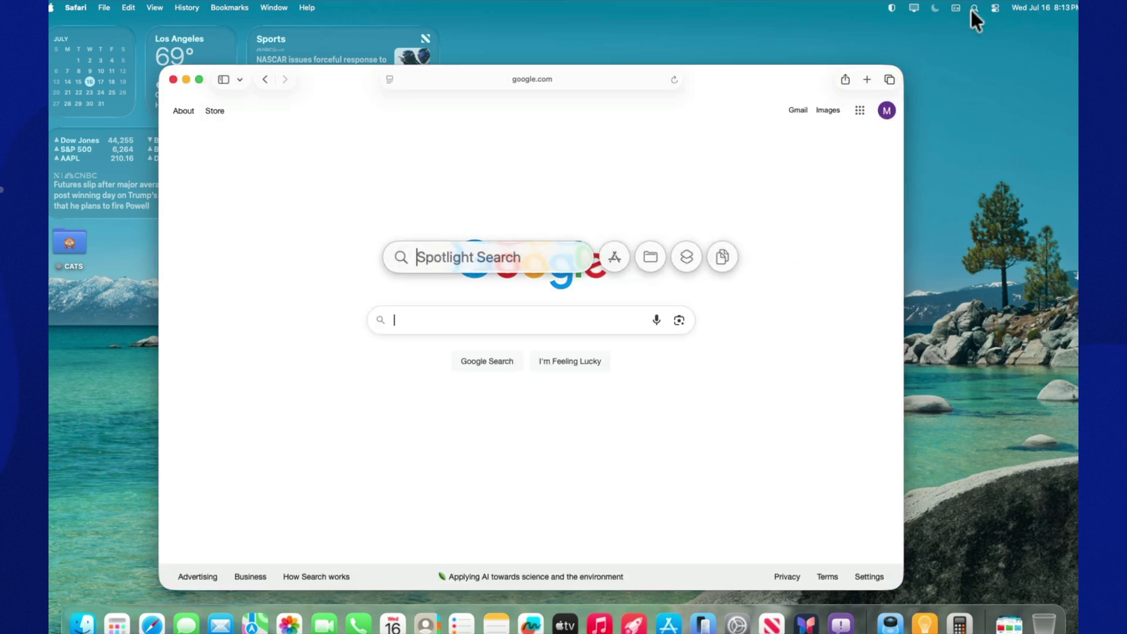
type("set")
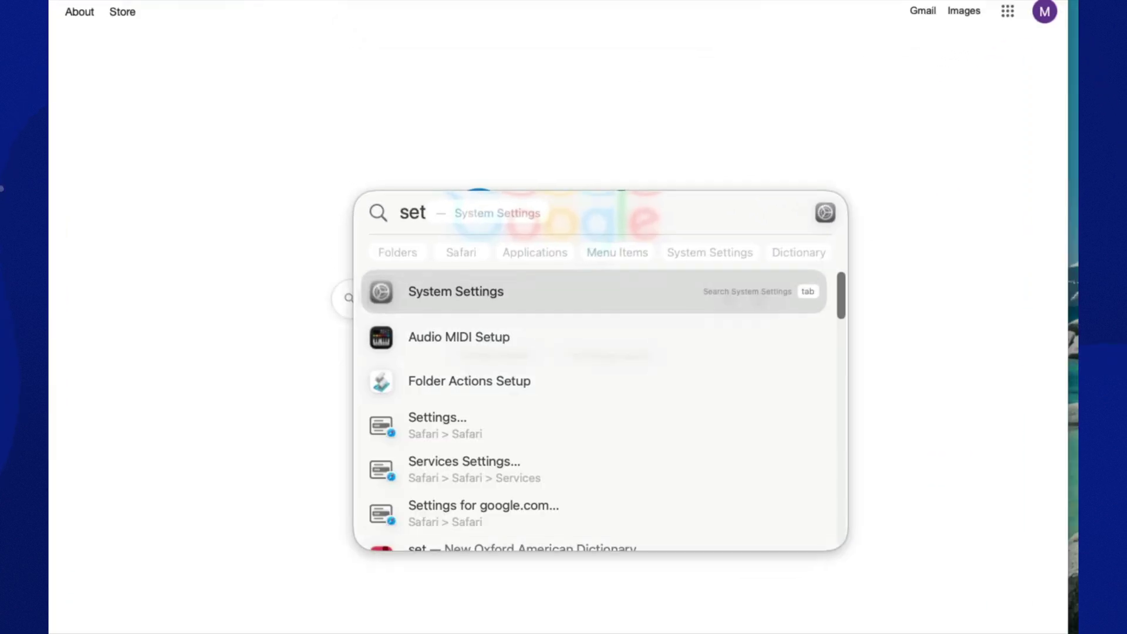
type("tings")
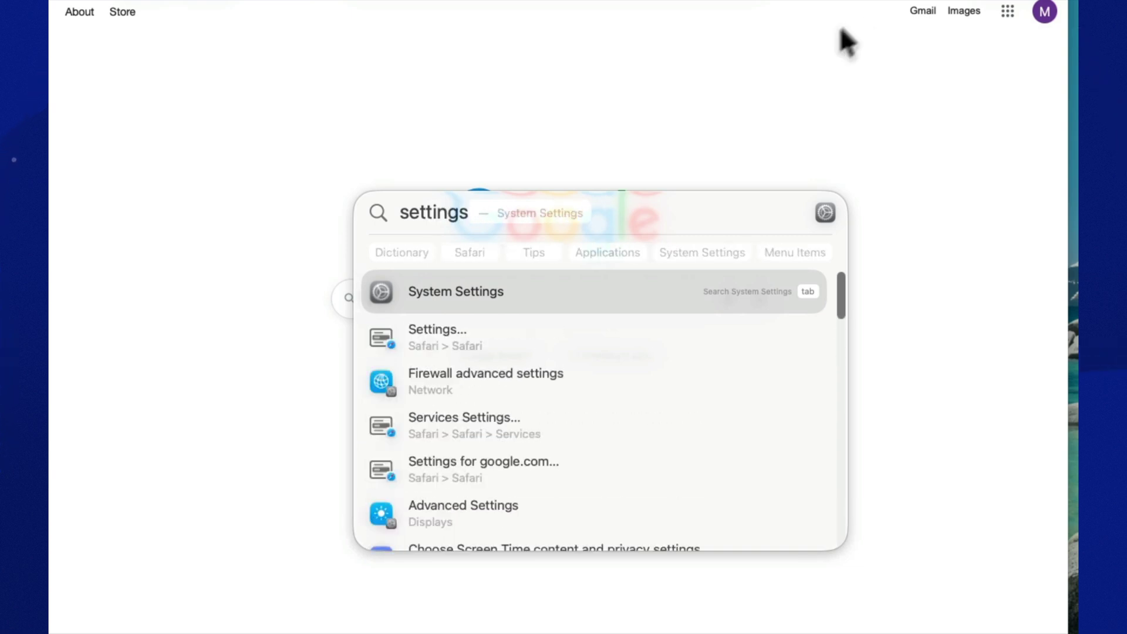
left_click(487, 338)
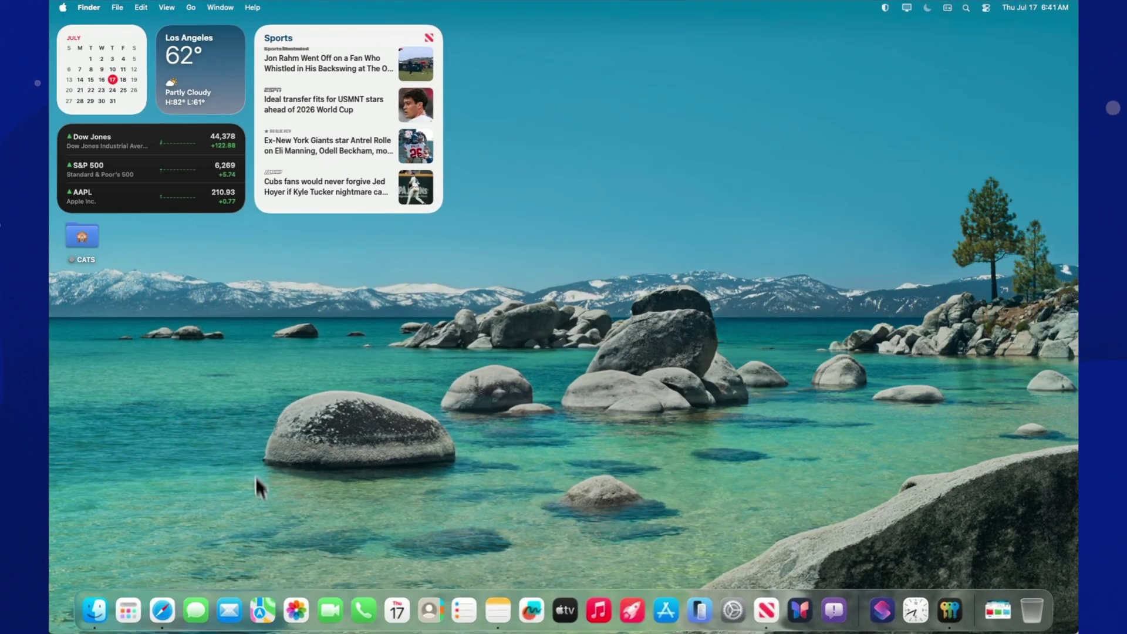
- Create a daily 6:41 AM Time of Day automation in Shortcuts
left_click(881, 613)
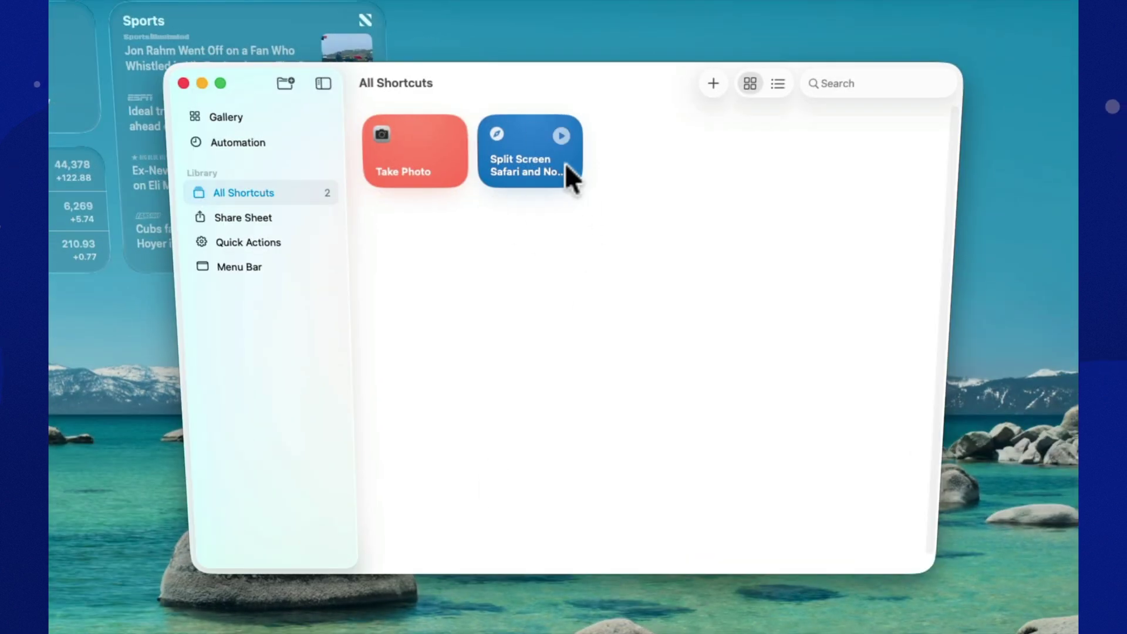
left_click(223, 141)
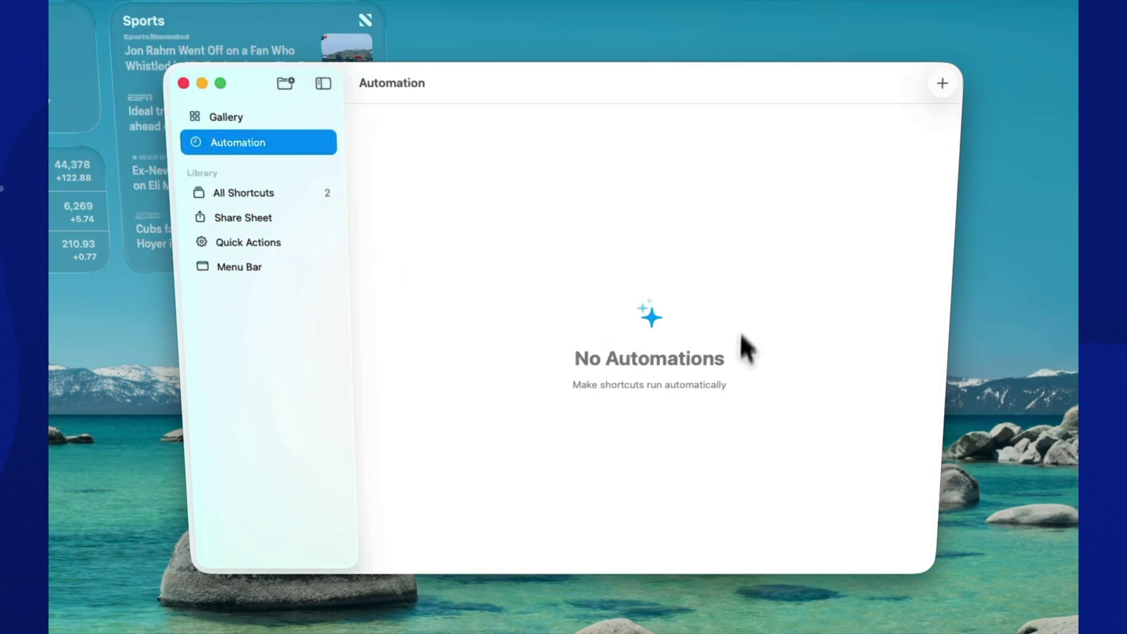
left_click(939, 85)
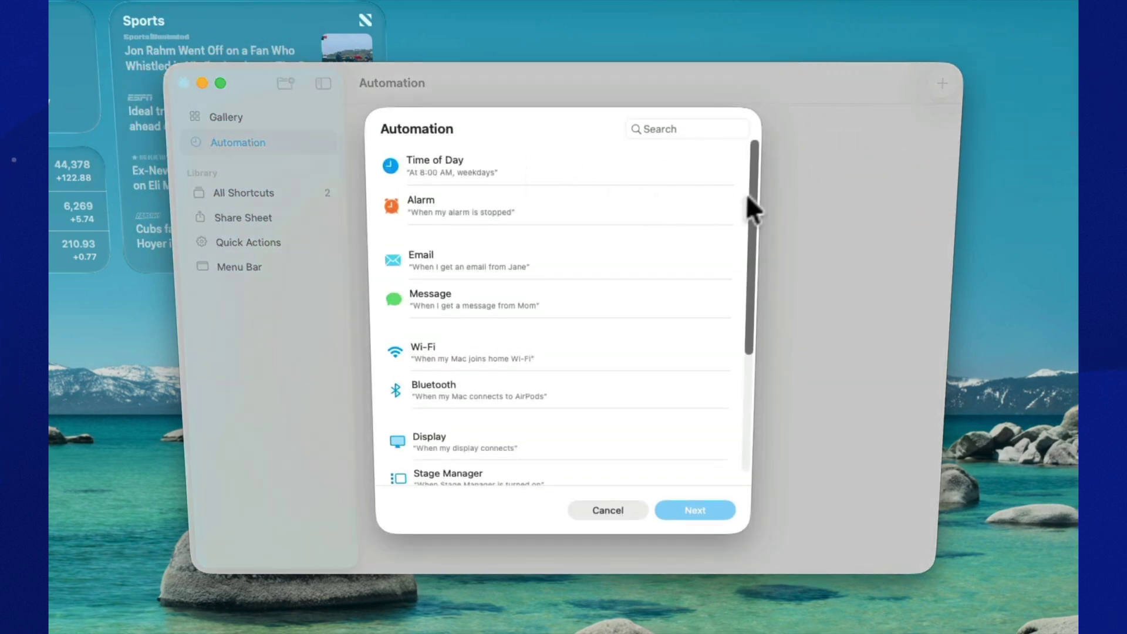
mouse_move(754, 186)
left_mouse_down()
mouse_move(746, 320)
mouse_move(745, 121)
left_mouse_up()
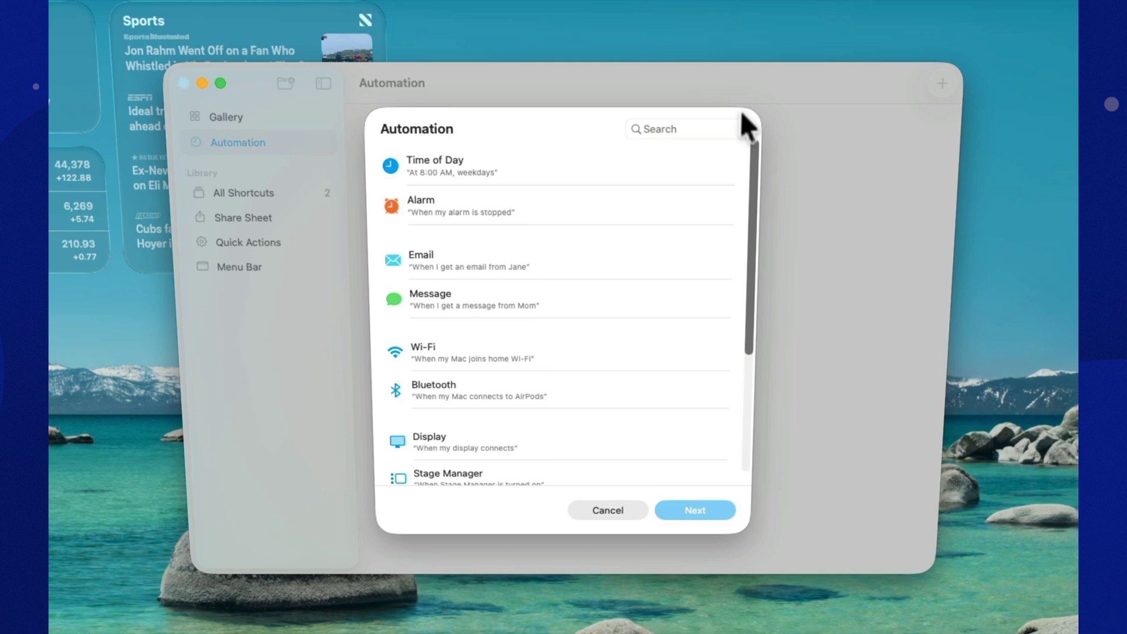
left_click(529, 167)
left_click(693, 510)
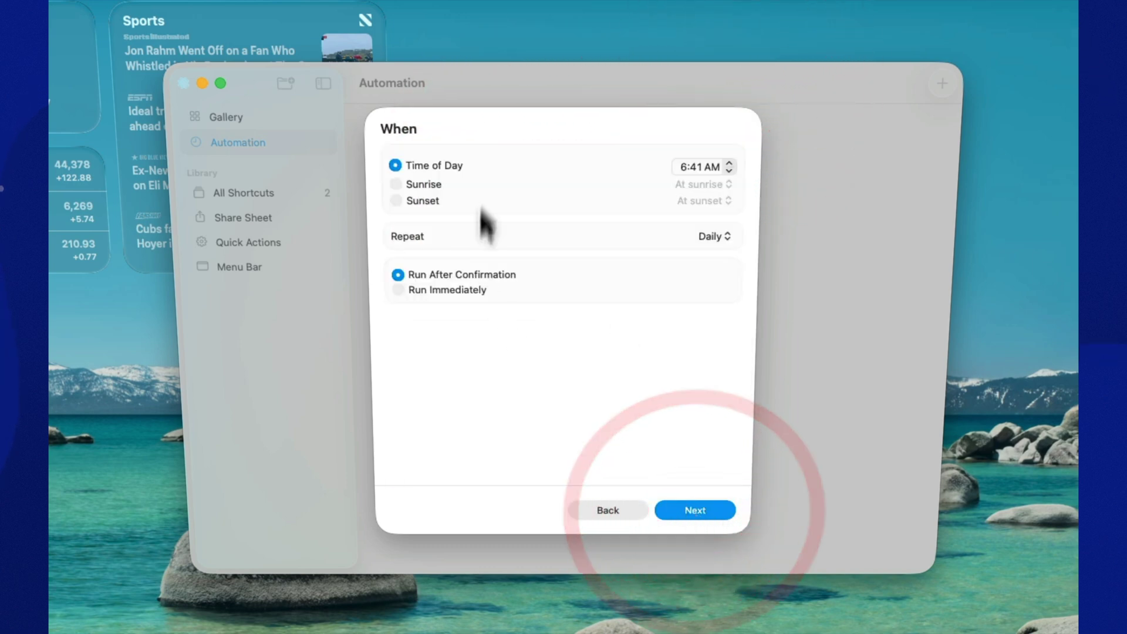
left_click(706, 509)
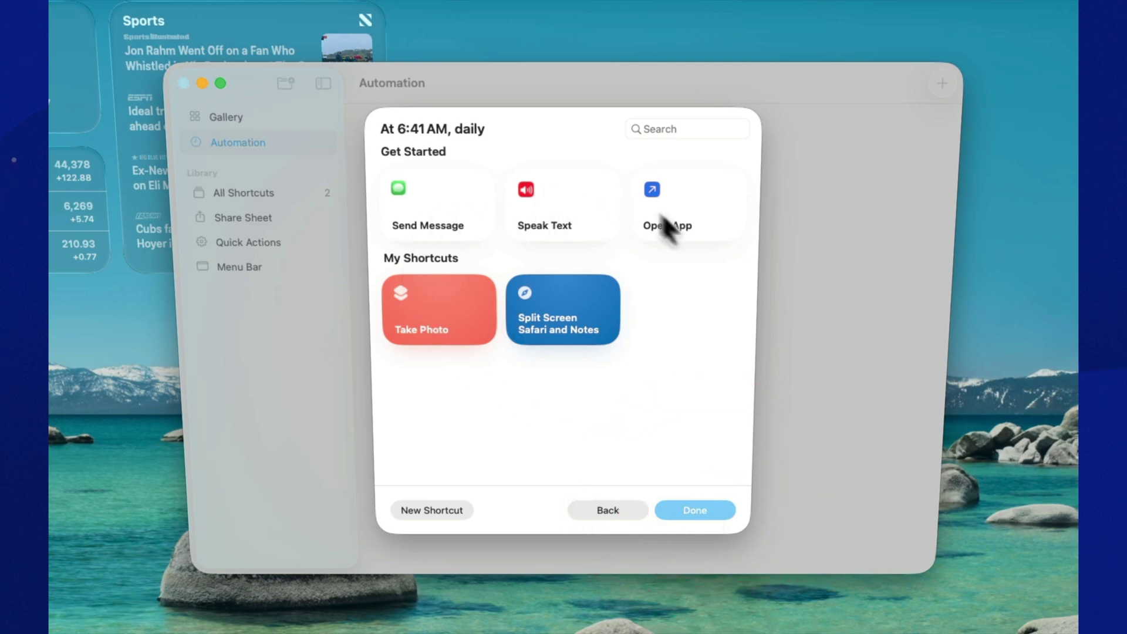
- Give the automation a new shortcut containing a Count action, then close the window
left_click(431, 510)
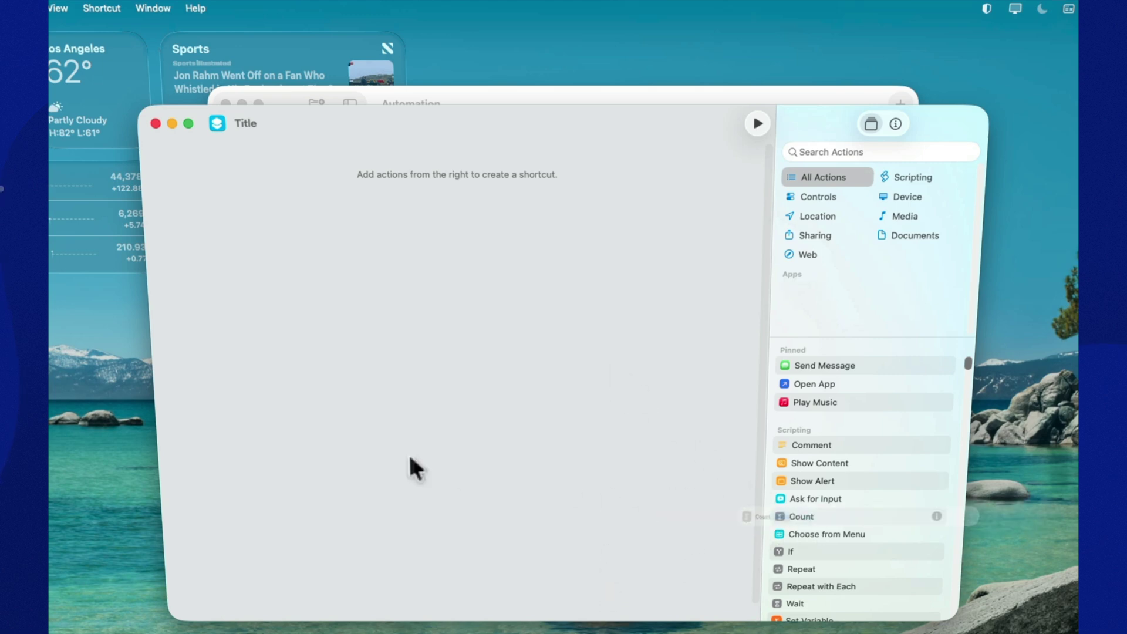
left_click_drag(805, 517, 379, 450)
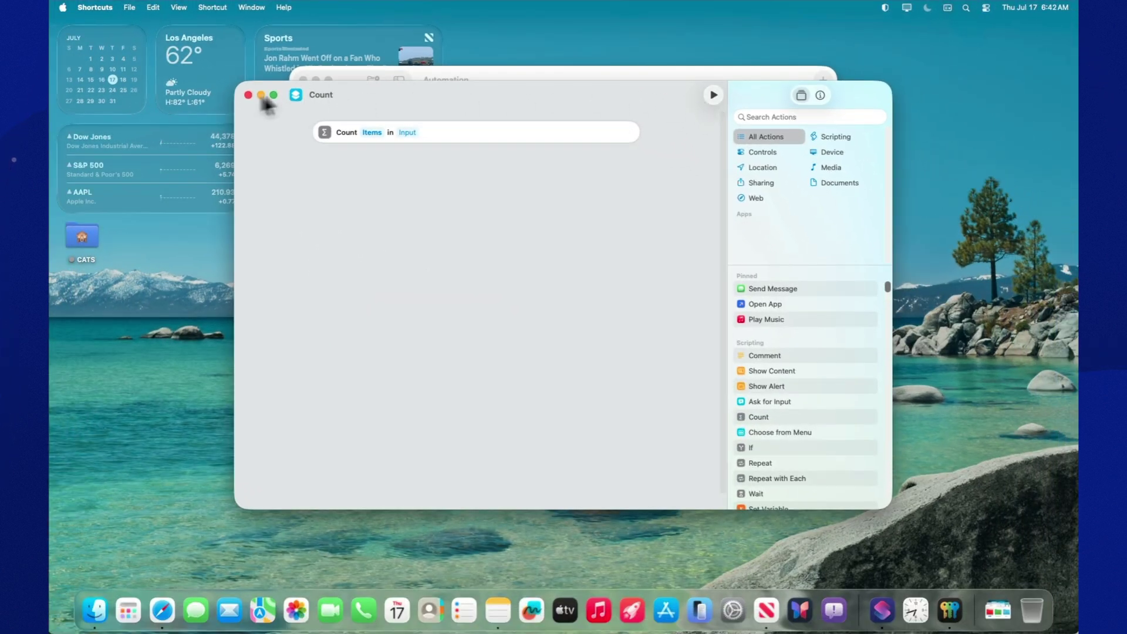
left_click(249, 93)
left_click(303, 83)
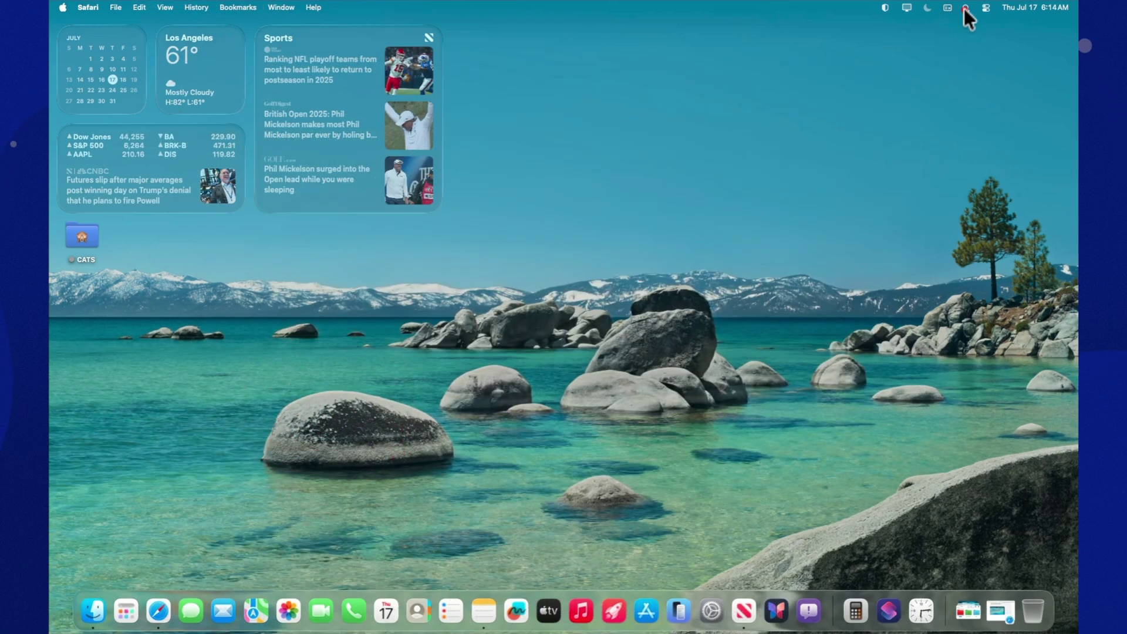
left_click(965, 8)
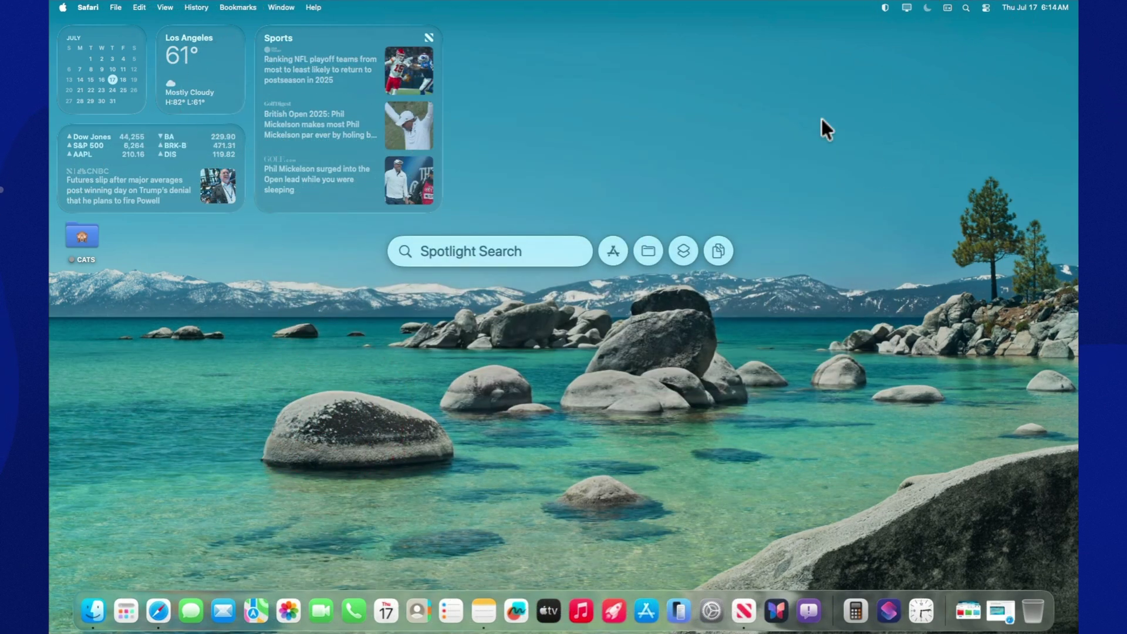
type("clock")
key("Return")
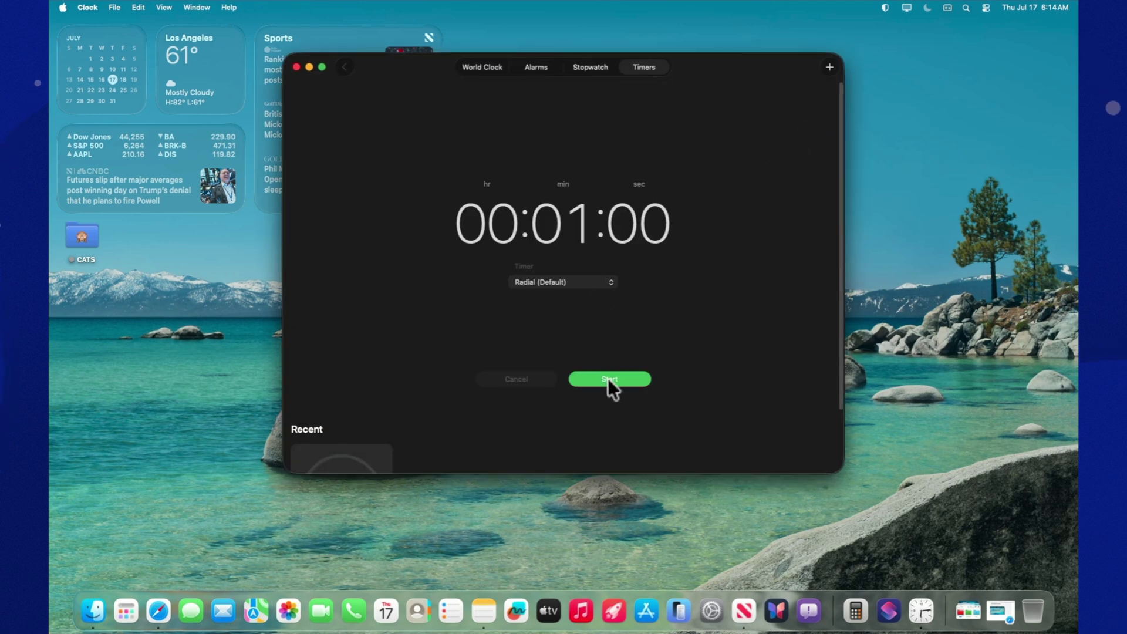
left_click(608, 378)
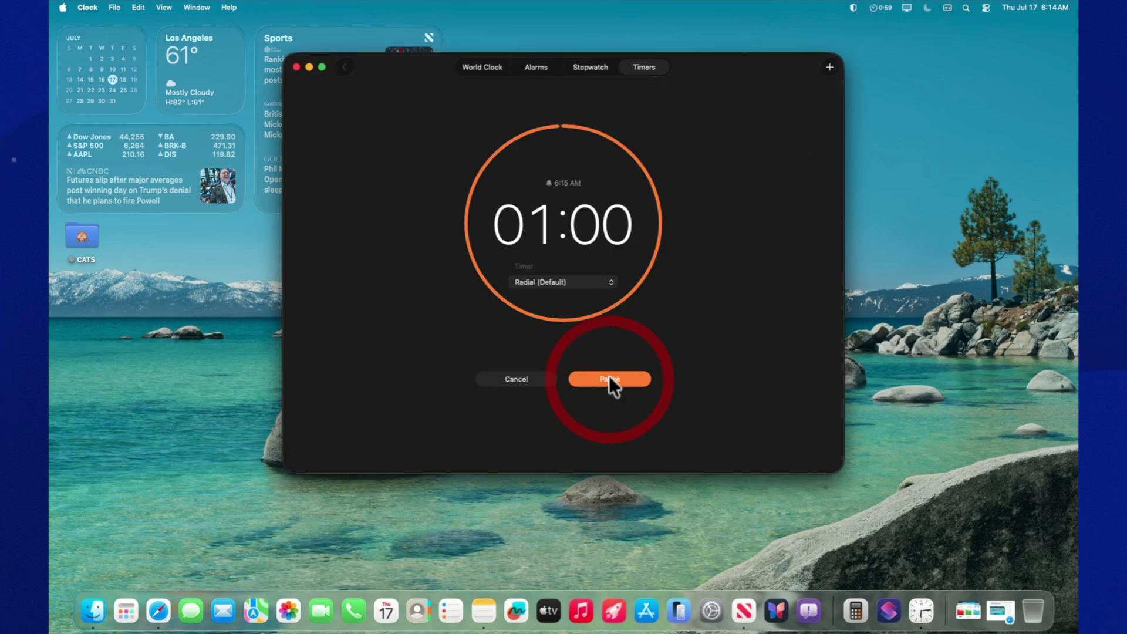
left_click(310, 68)
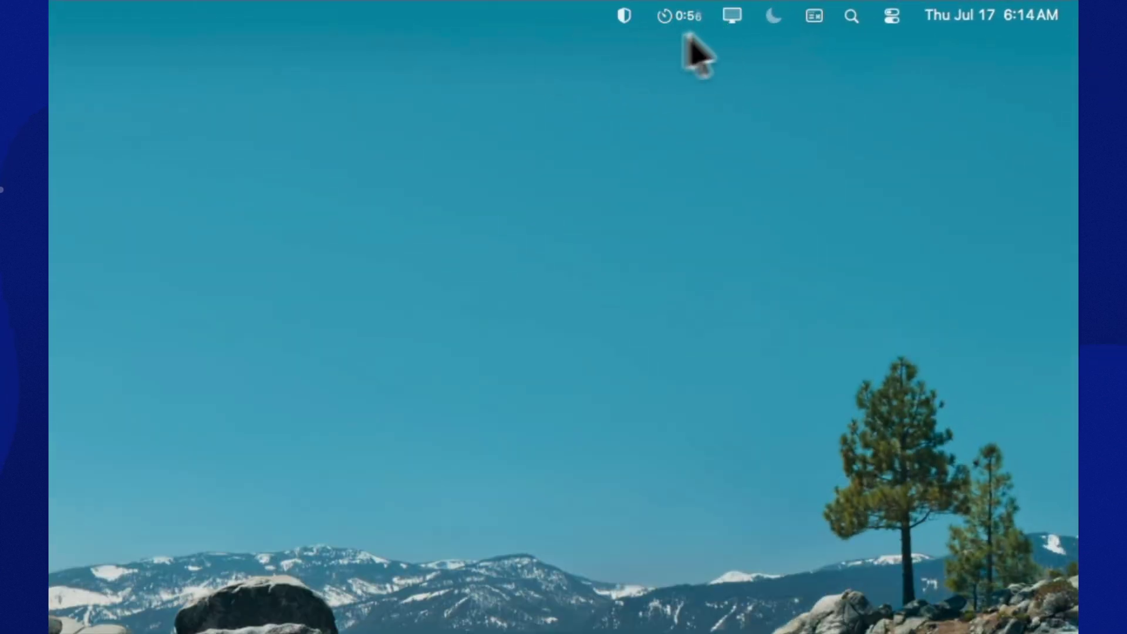
left_click(688, 19)
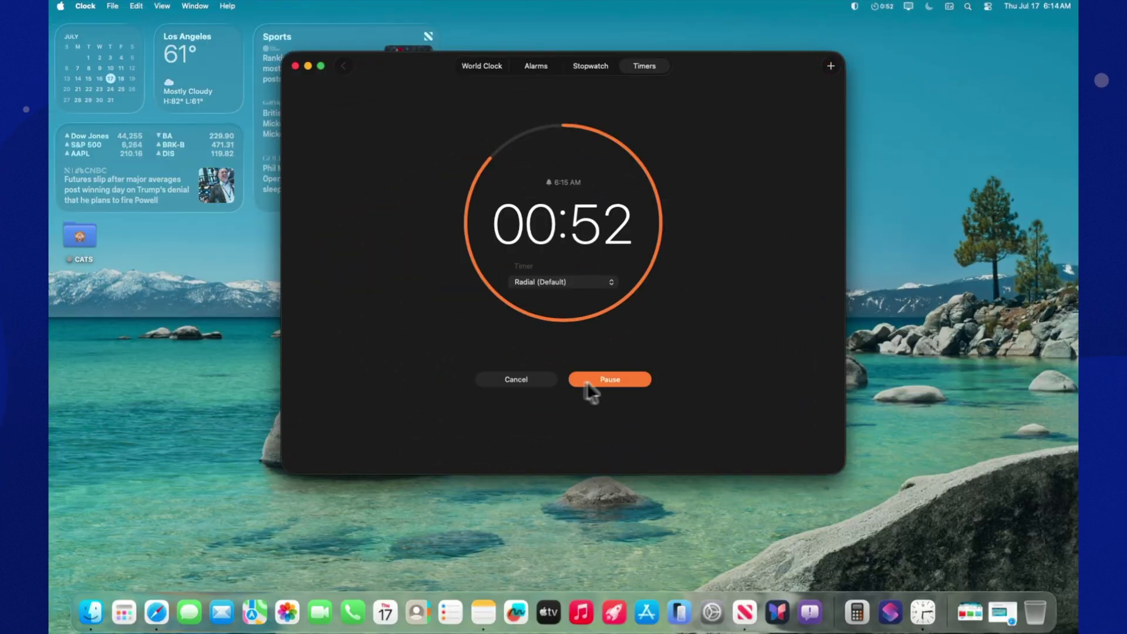
left_click(519, 381)
left_click(296, 67)
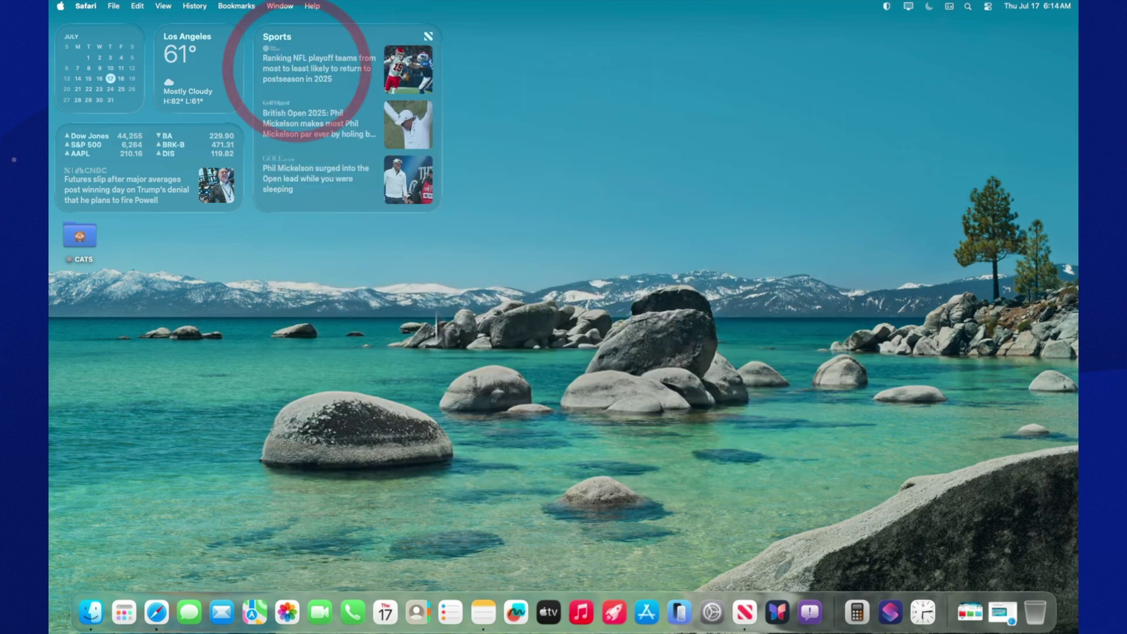
- Bring up Safari and switch to the second Live Activity menu-bar image tab
left_click(156, 612)
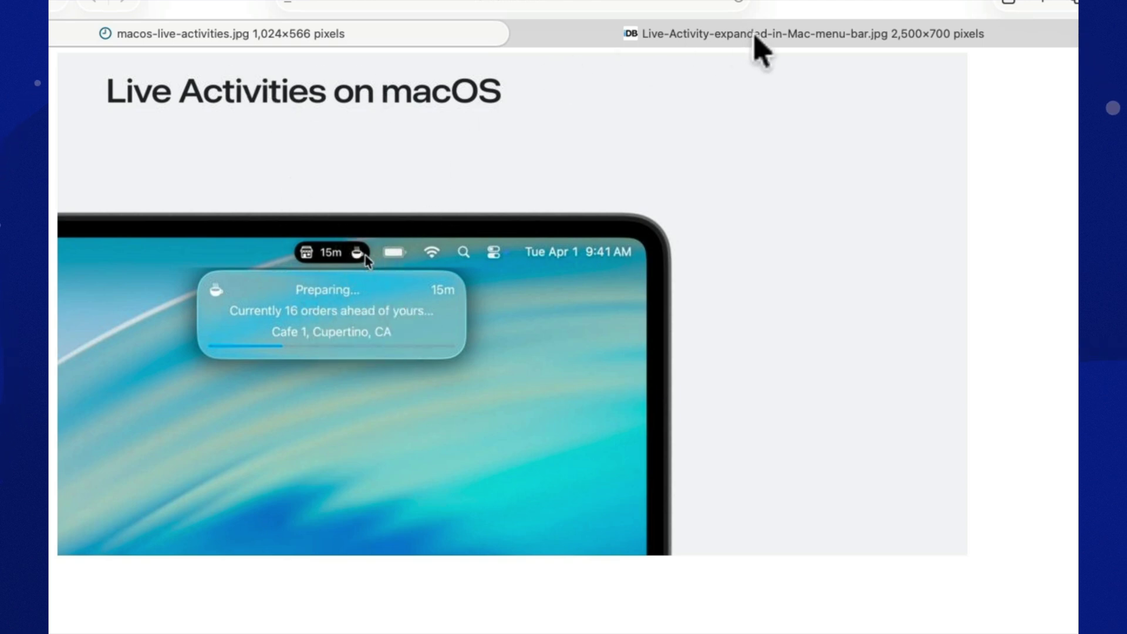
left_click(755, 37)
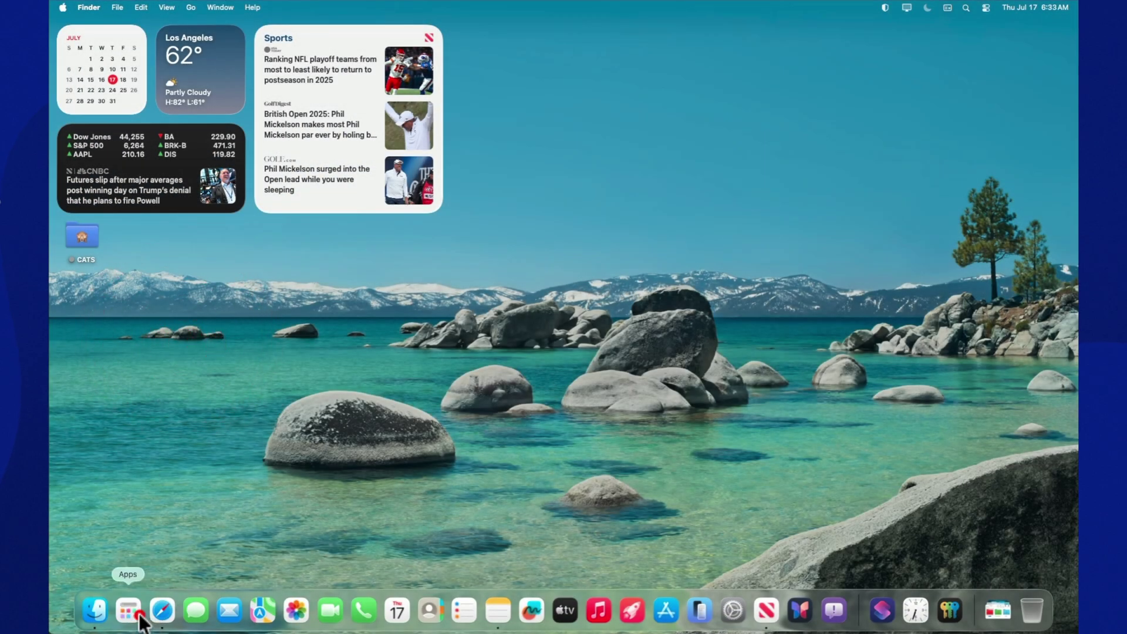
- Open and unlock Passwords, then select the first Google login
left_click(140, 616)
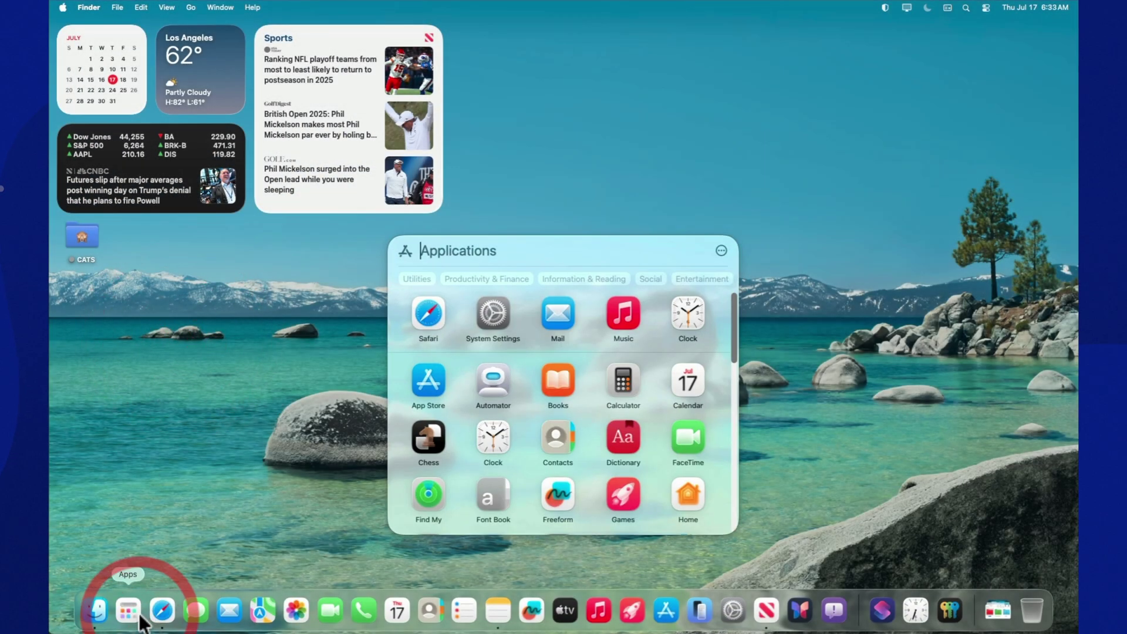
type("passwords")
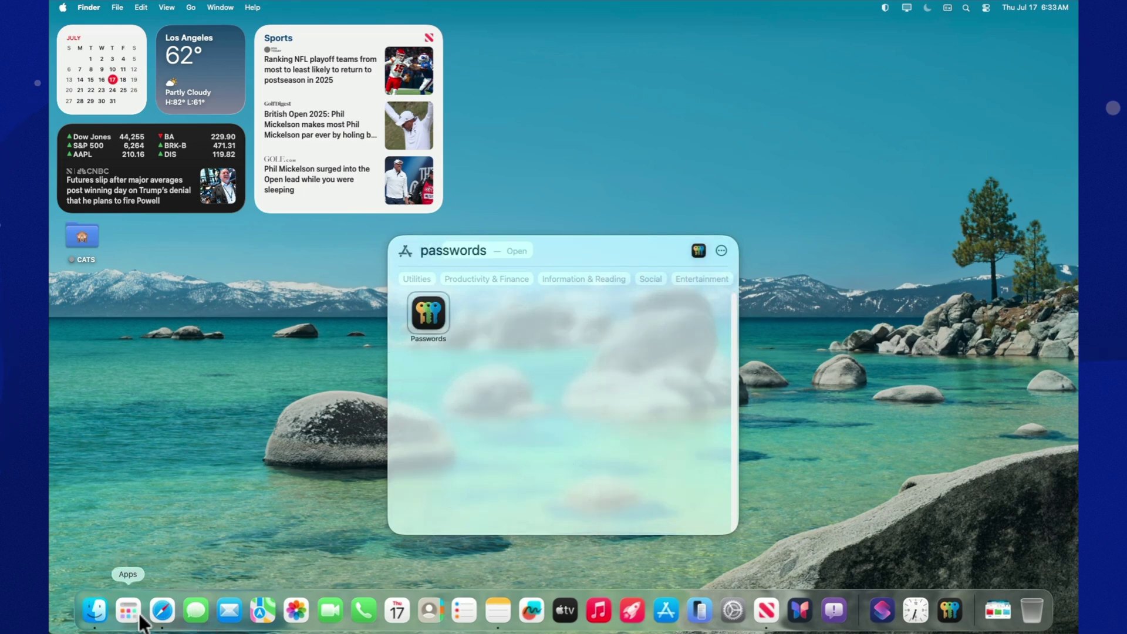
key("Return")
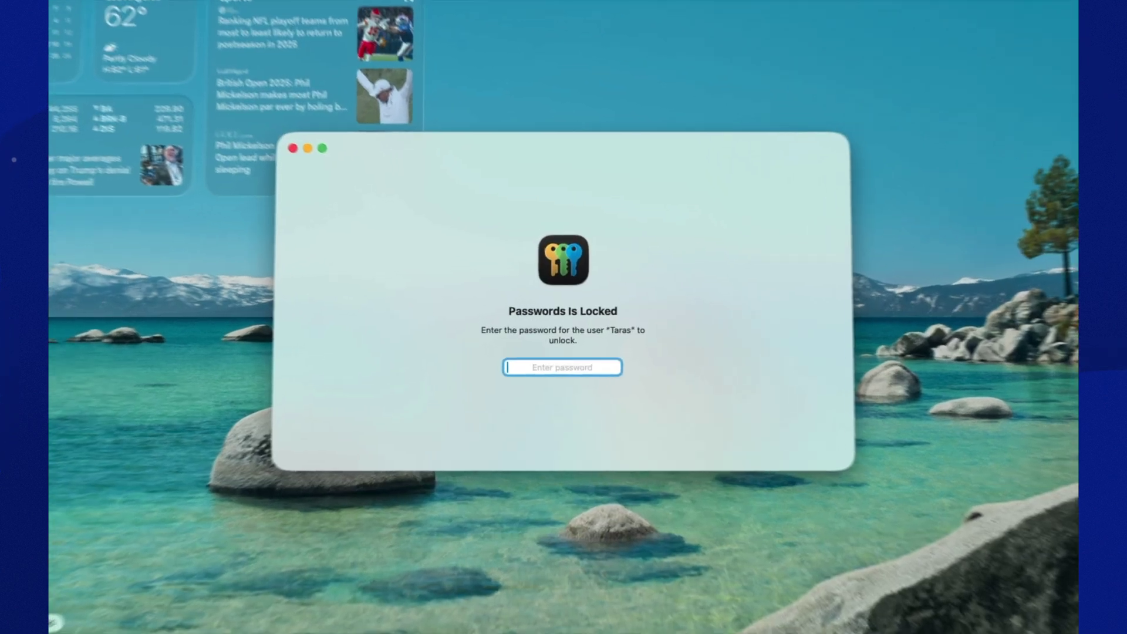
key("Return")
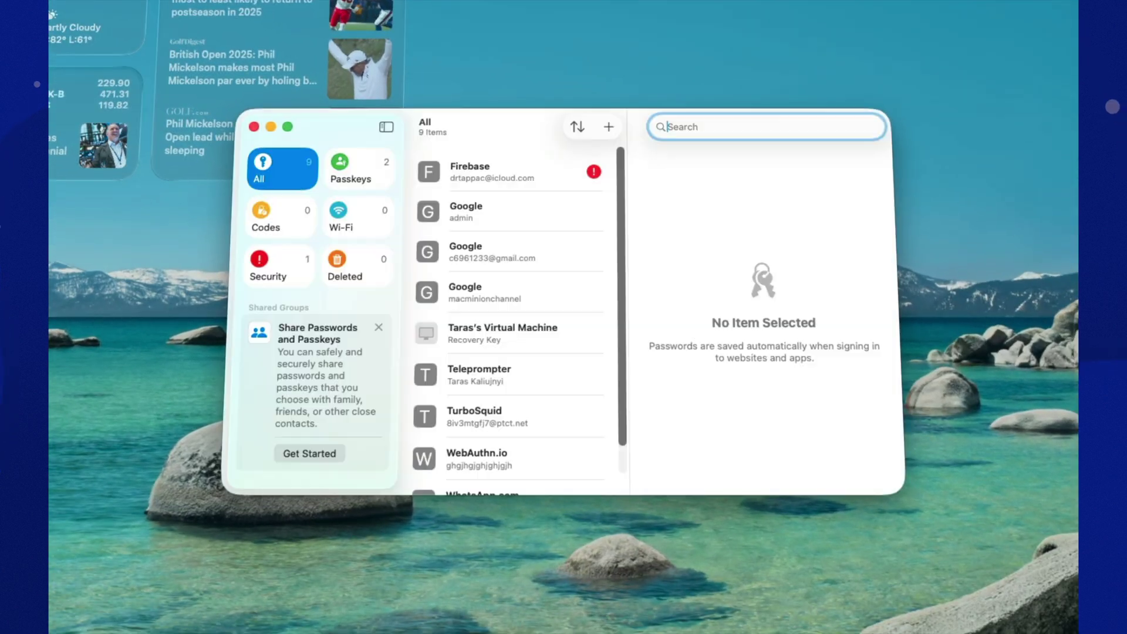
left_click(500, 217)
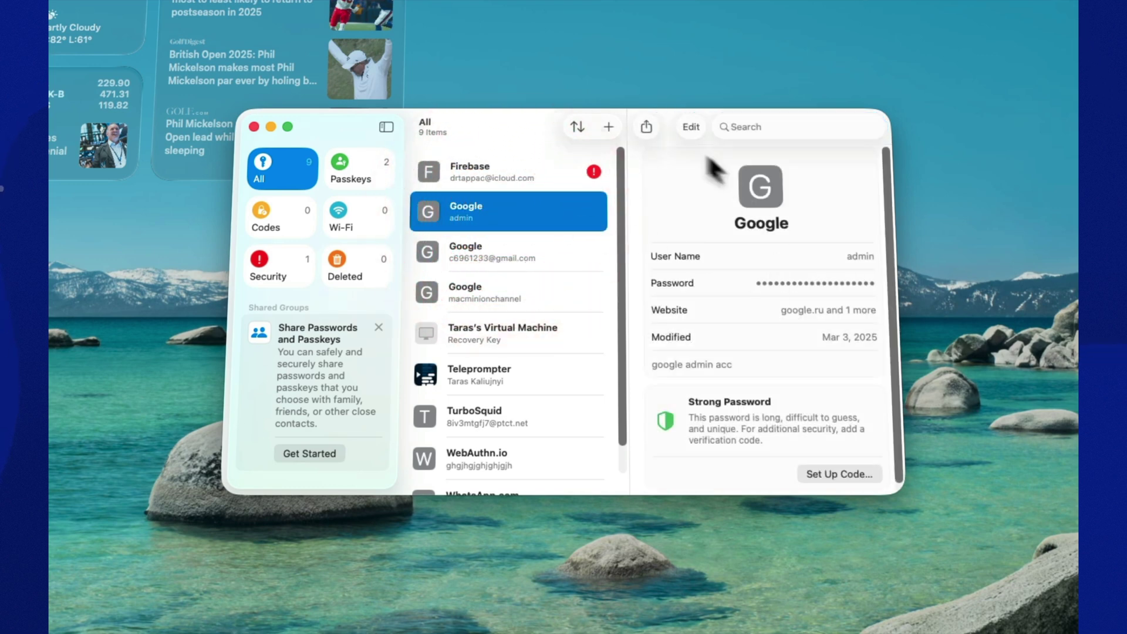
- Change the Google login's password, save it, and review its change history
left_click(686, 127)
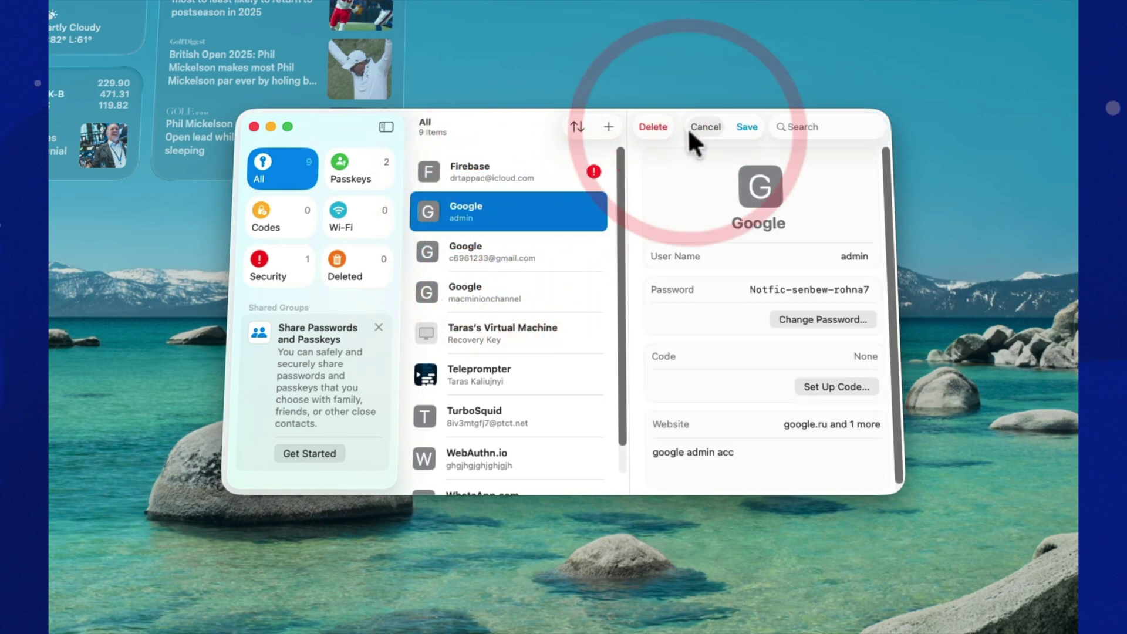
left_click(866, 289)
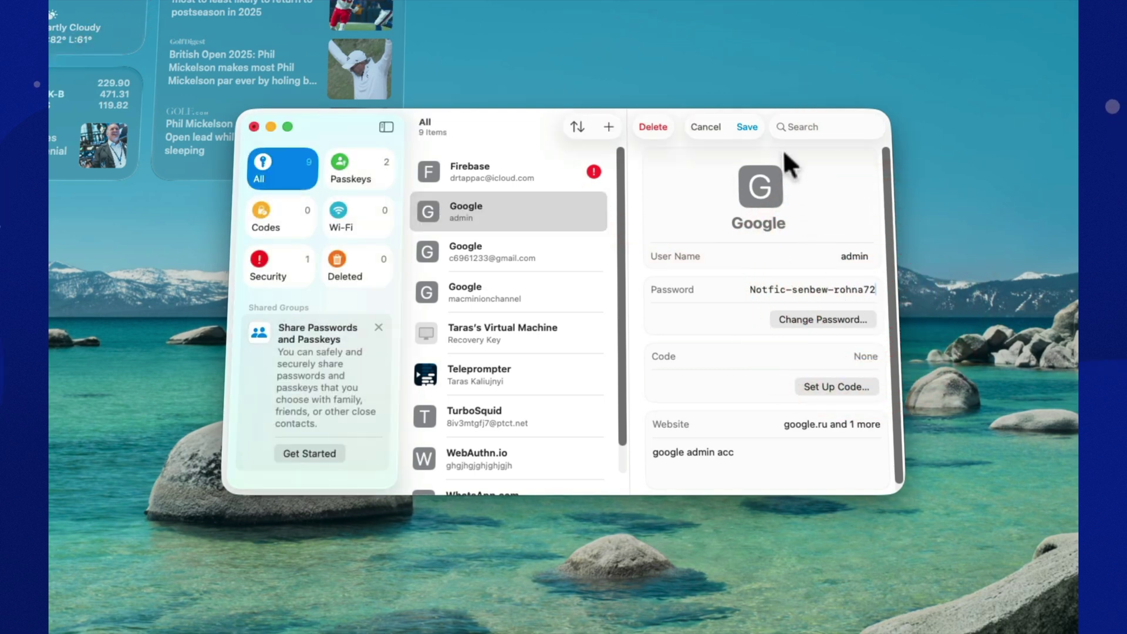
left_click(747, 126)
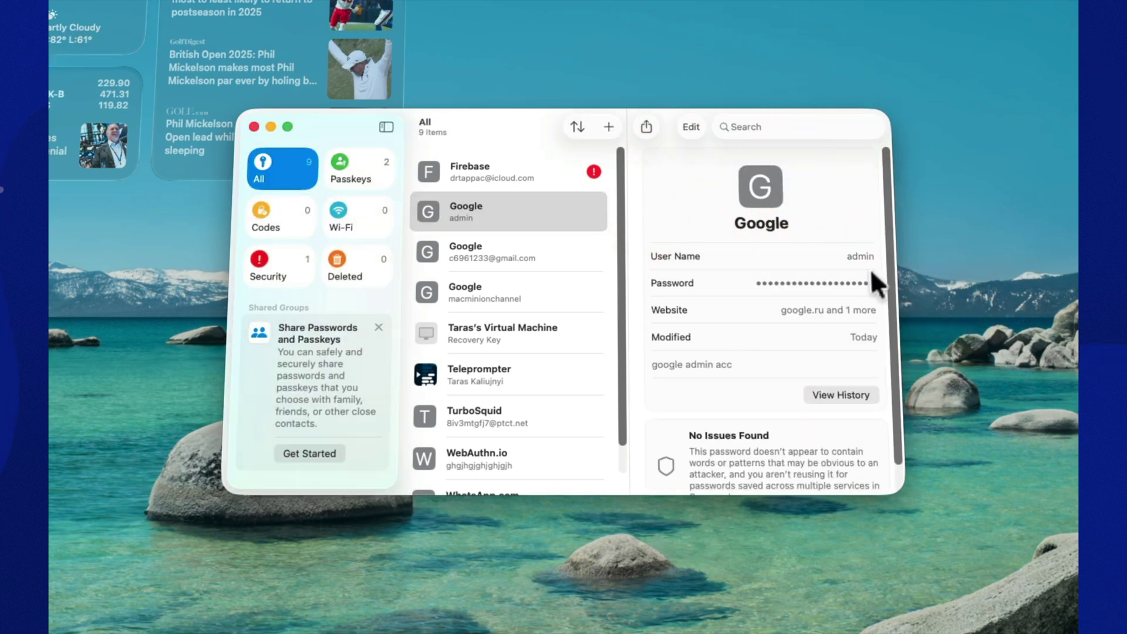
left_click(837, 395)
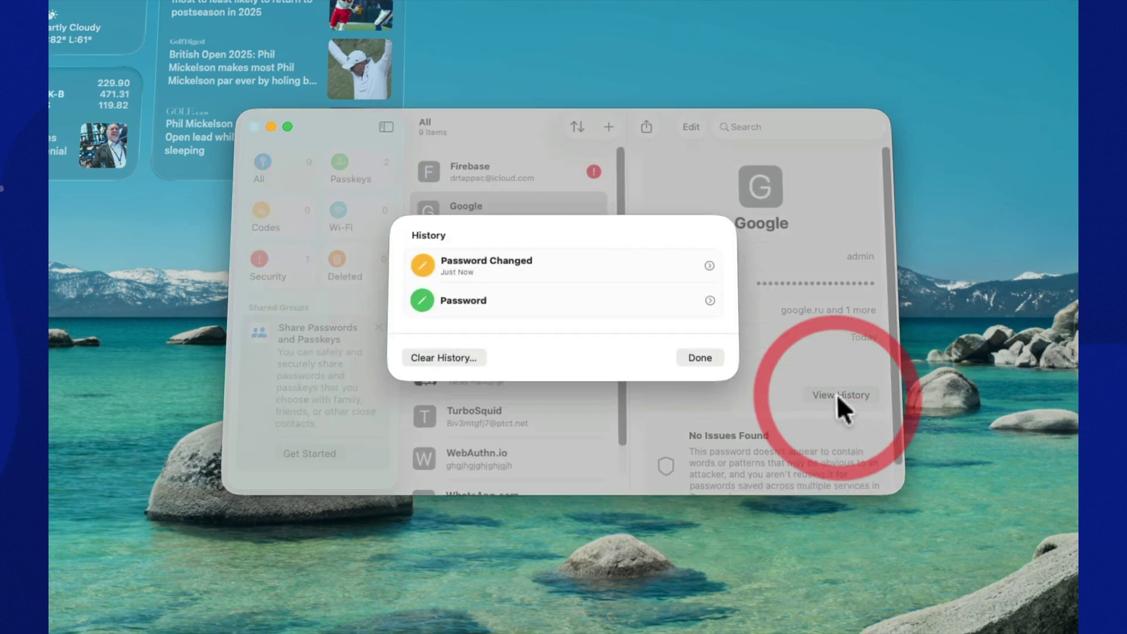
left_click(710, 357)
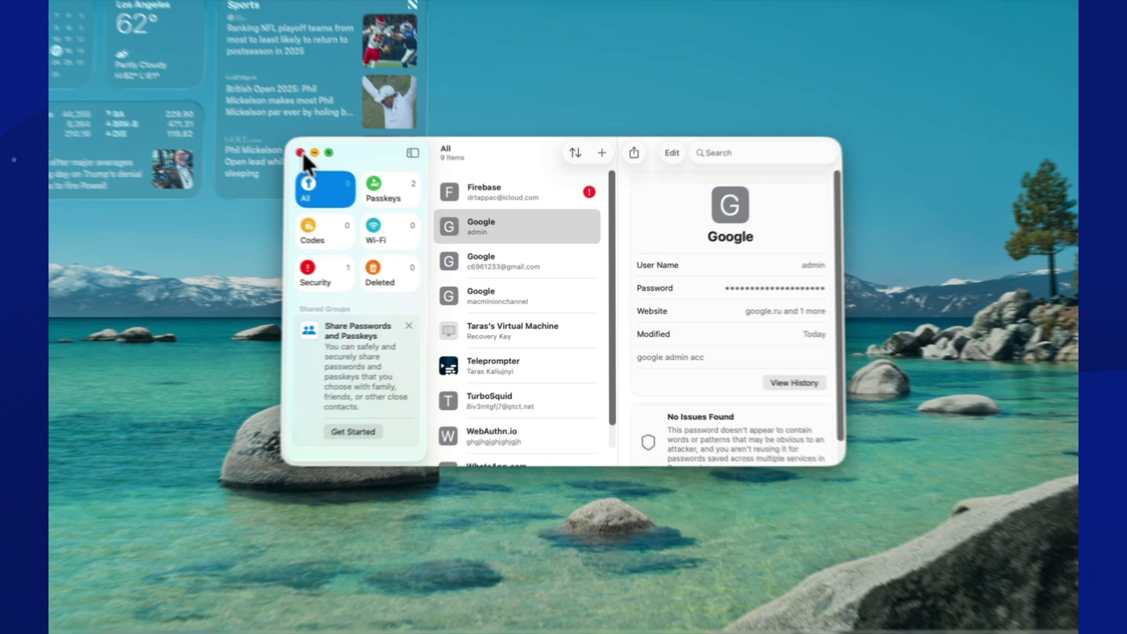
- Close Passwords and launch the Clock app from the applications browser
left_click(300, 152)
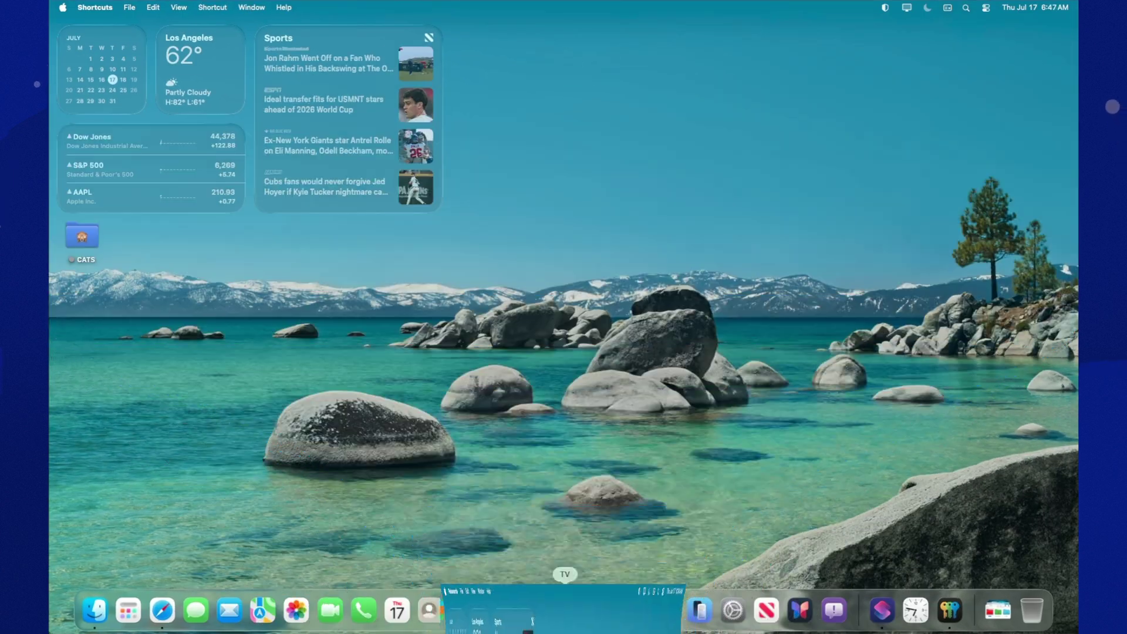
left_click(128, 609)
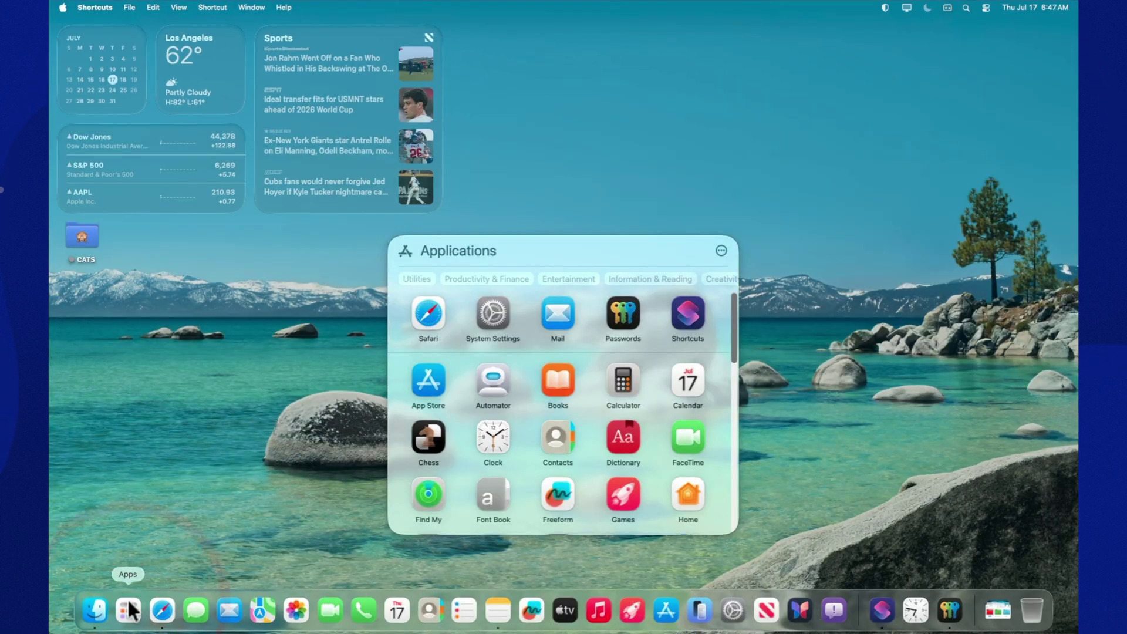
type("clock")
key("Return")
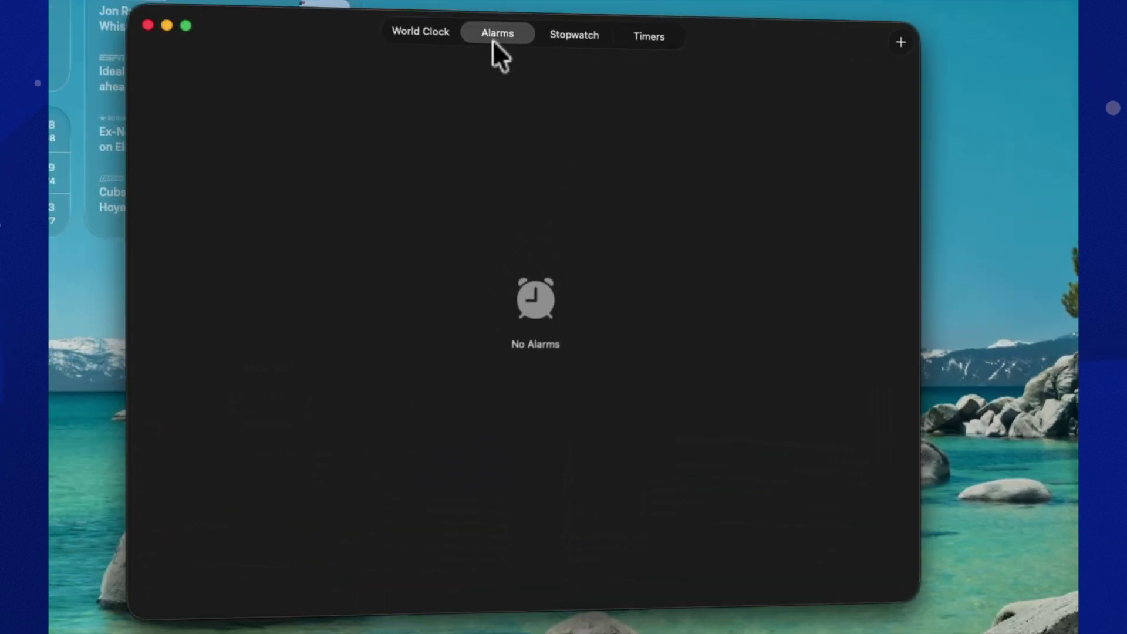
- Add a 6:47 AM alarm repeating Sunday and Friday with a 5-minute snooze
left_click(901, 43)
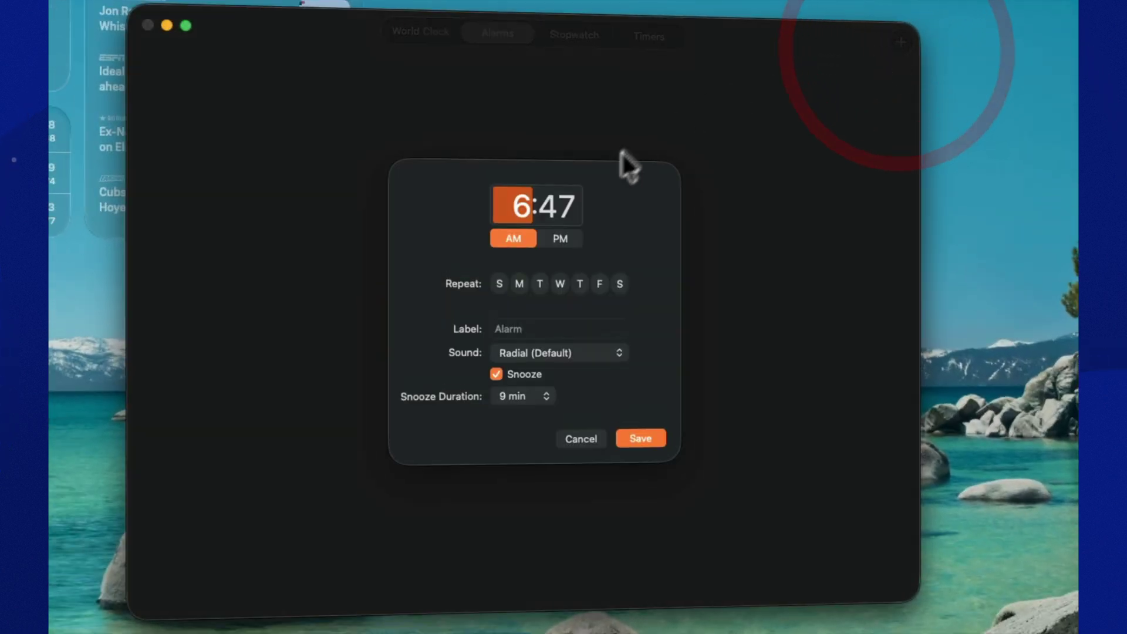
left_click(499, 284)
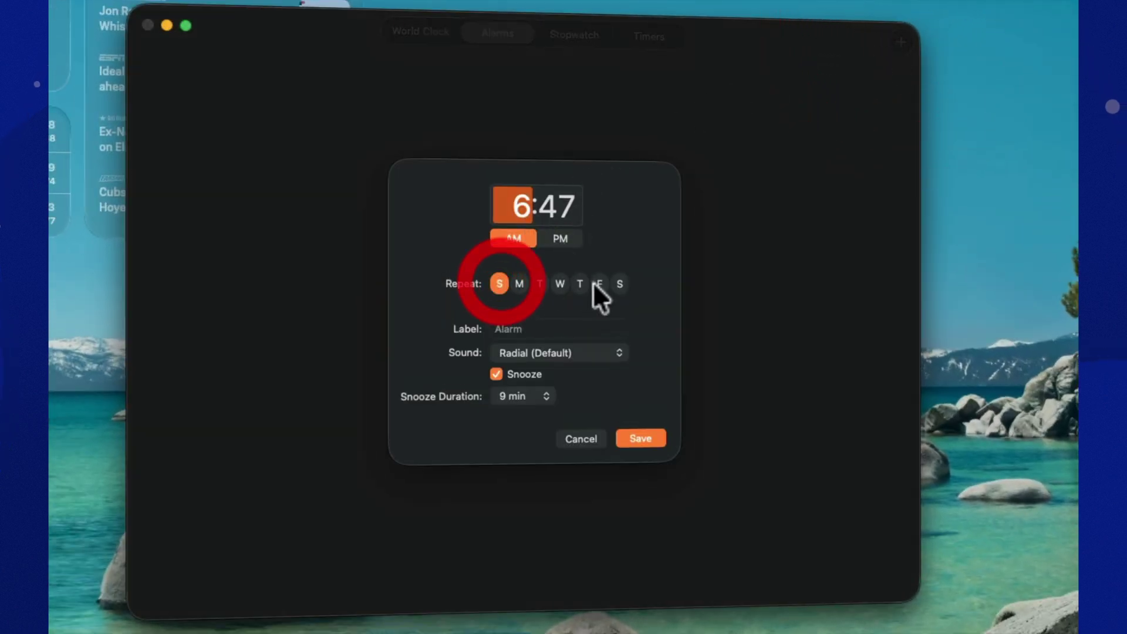
left_click(600, 283)
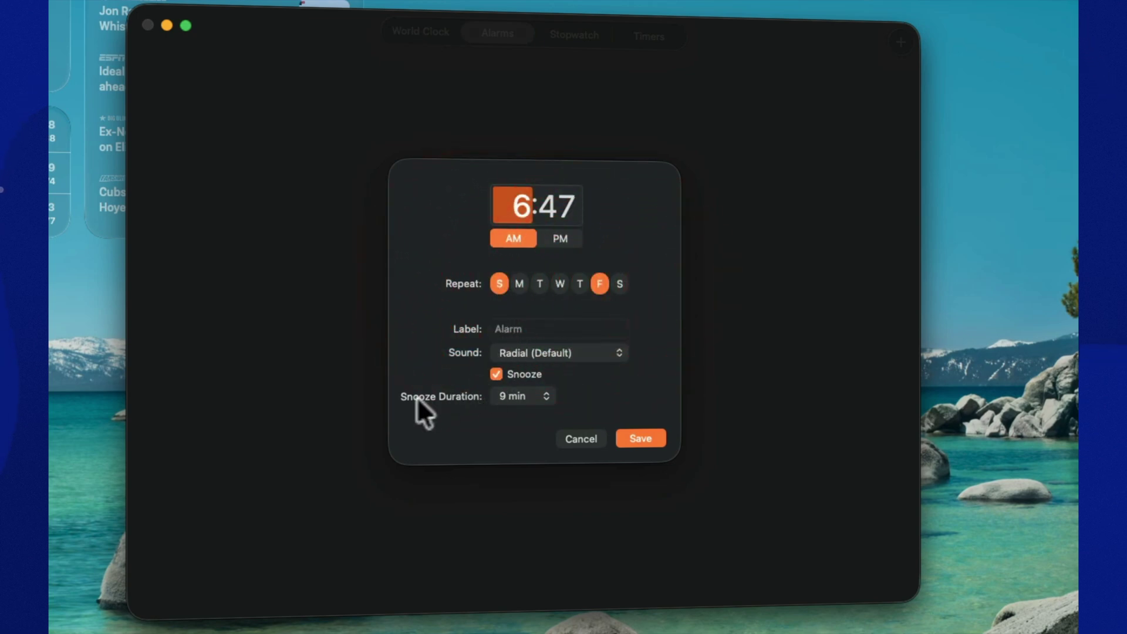
left_click(520, 396)
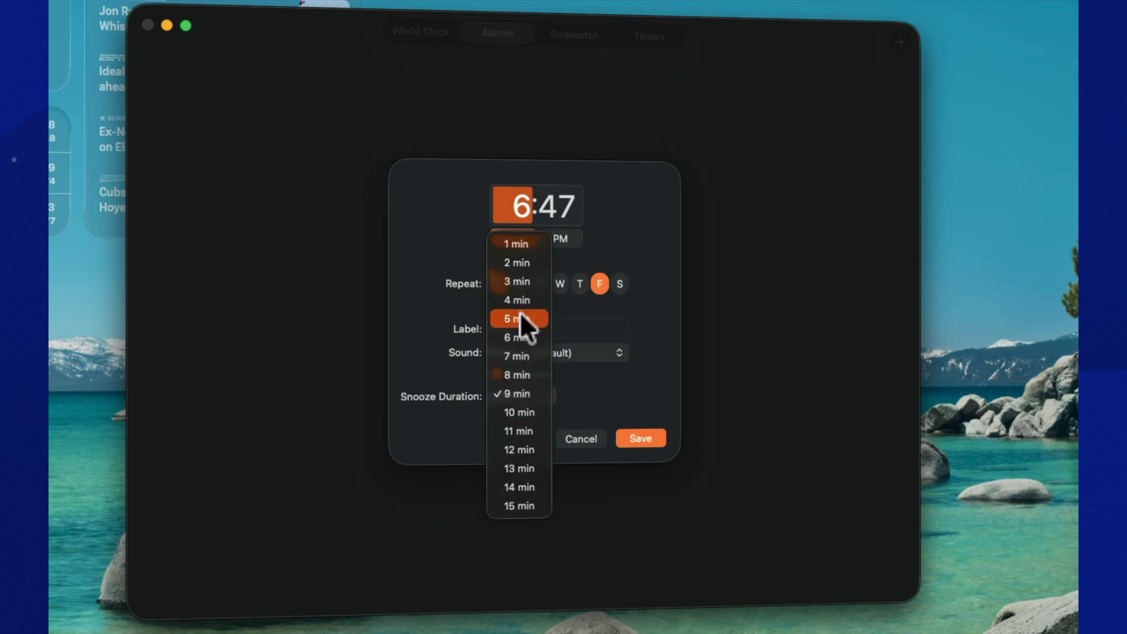
left_click(520, 317)
left_click(642, 437)
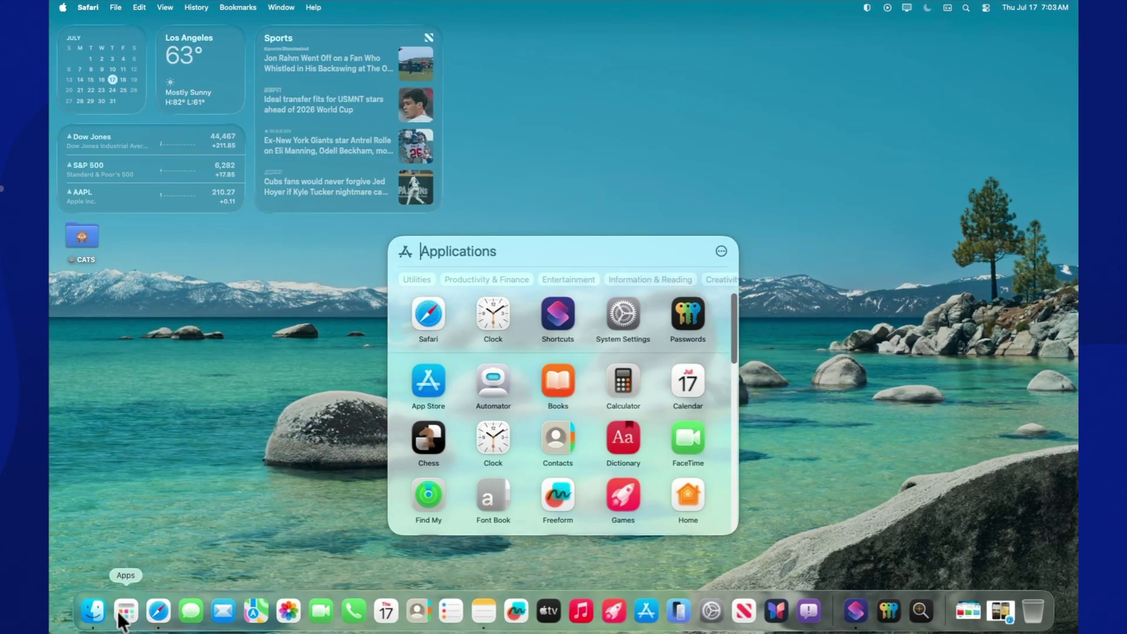
type("magnifier")
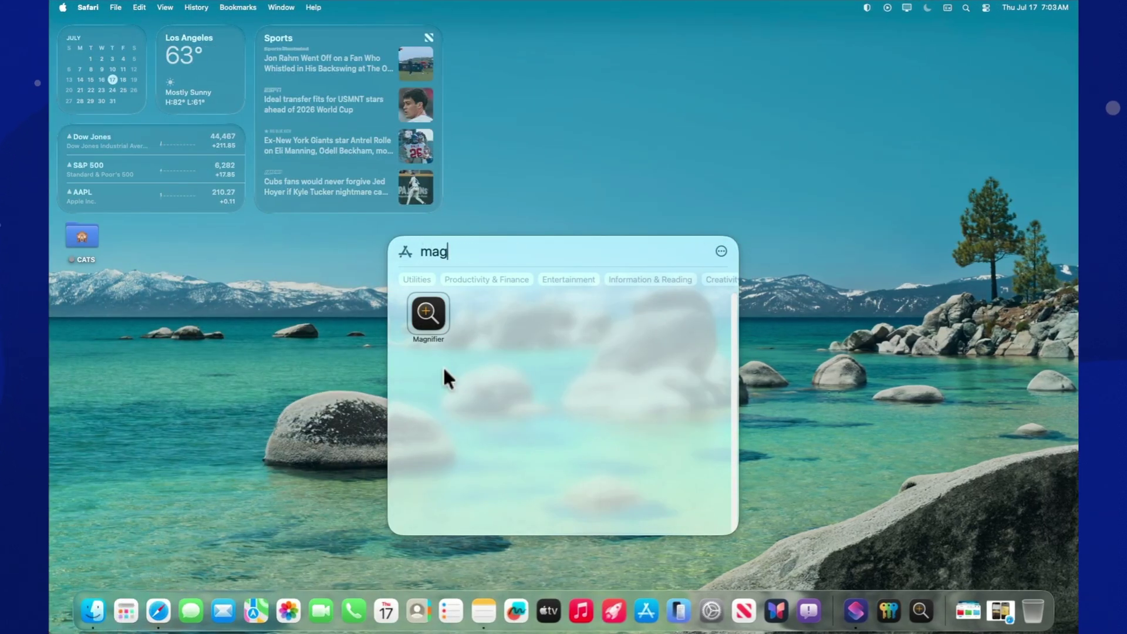
left_click(428, 313)
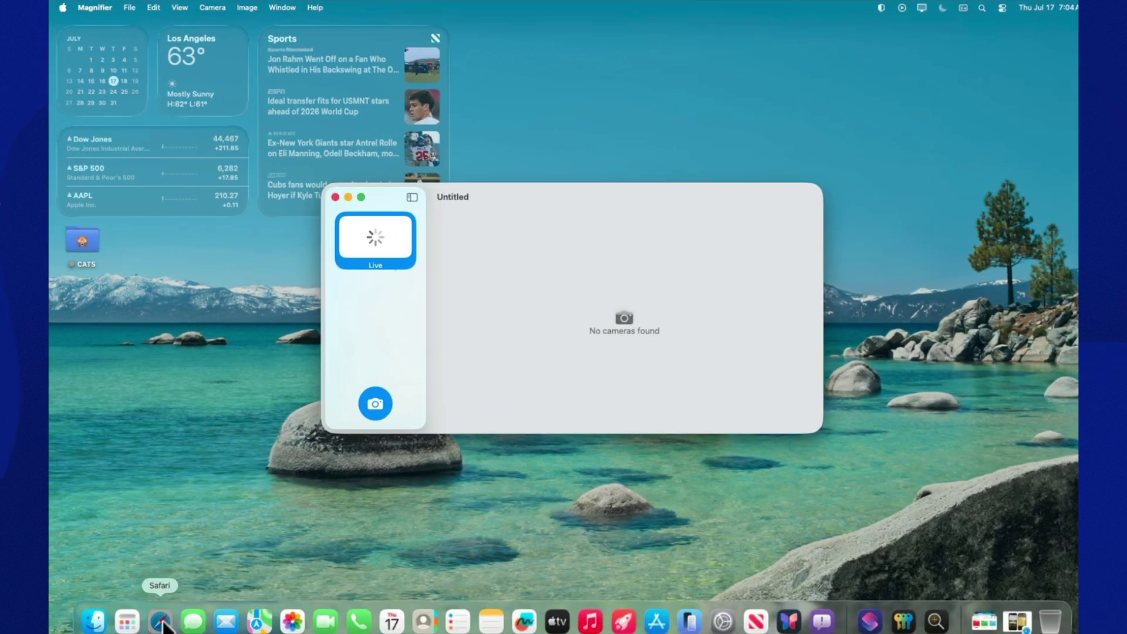
left_click(163, 622)
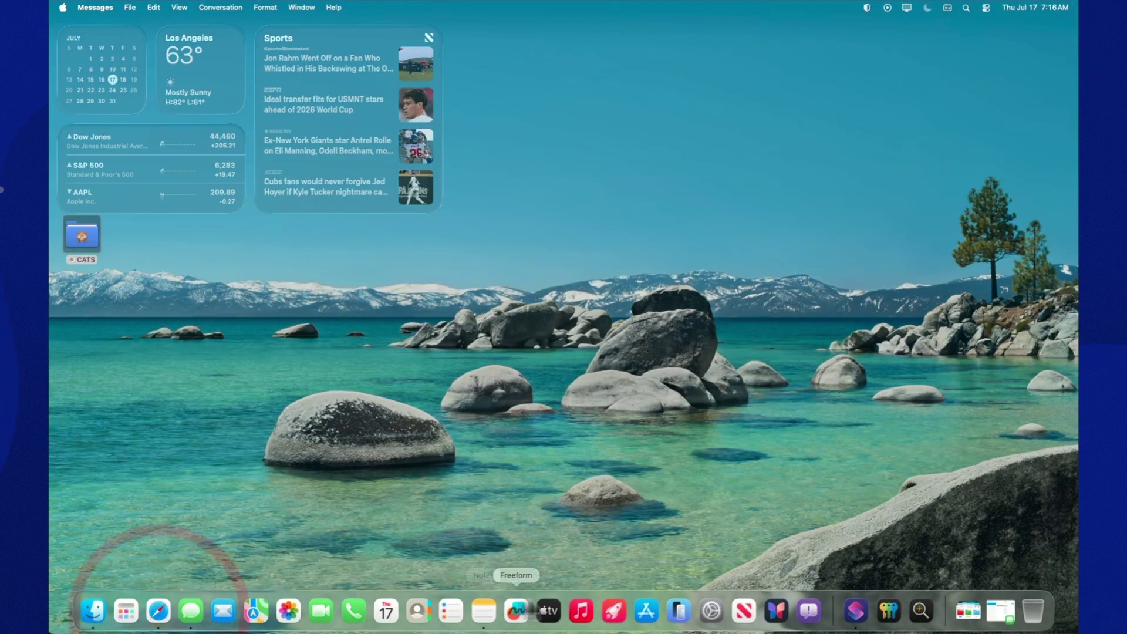
- Set a Color background on the Myself conversation, with blue as the first gradient color
left_click(1001, 611)
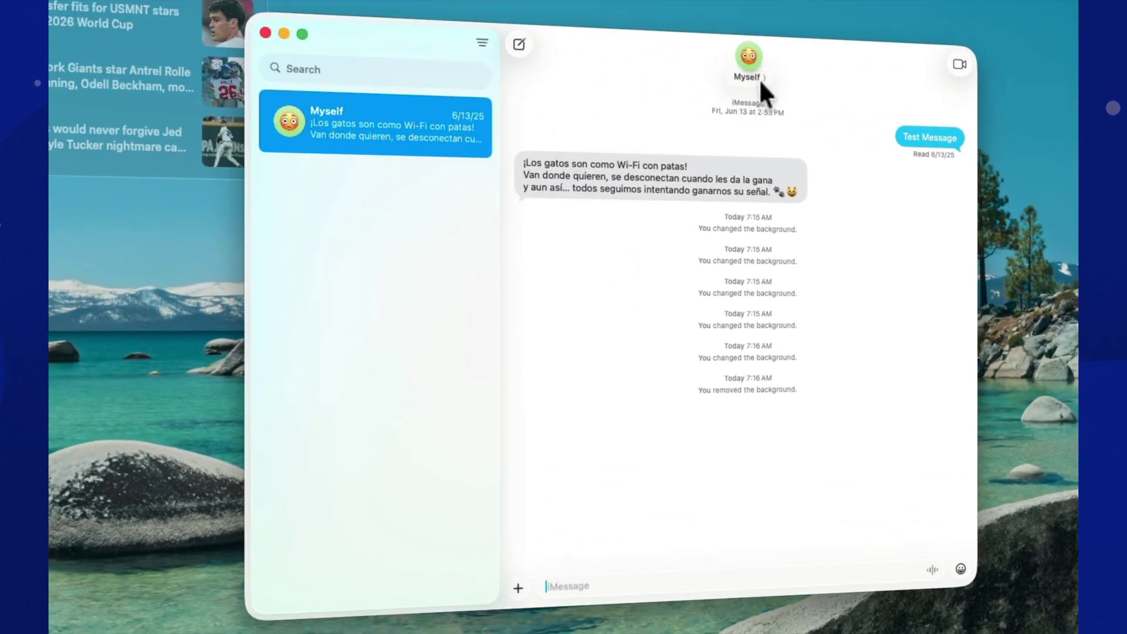
left_click(760, 78)
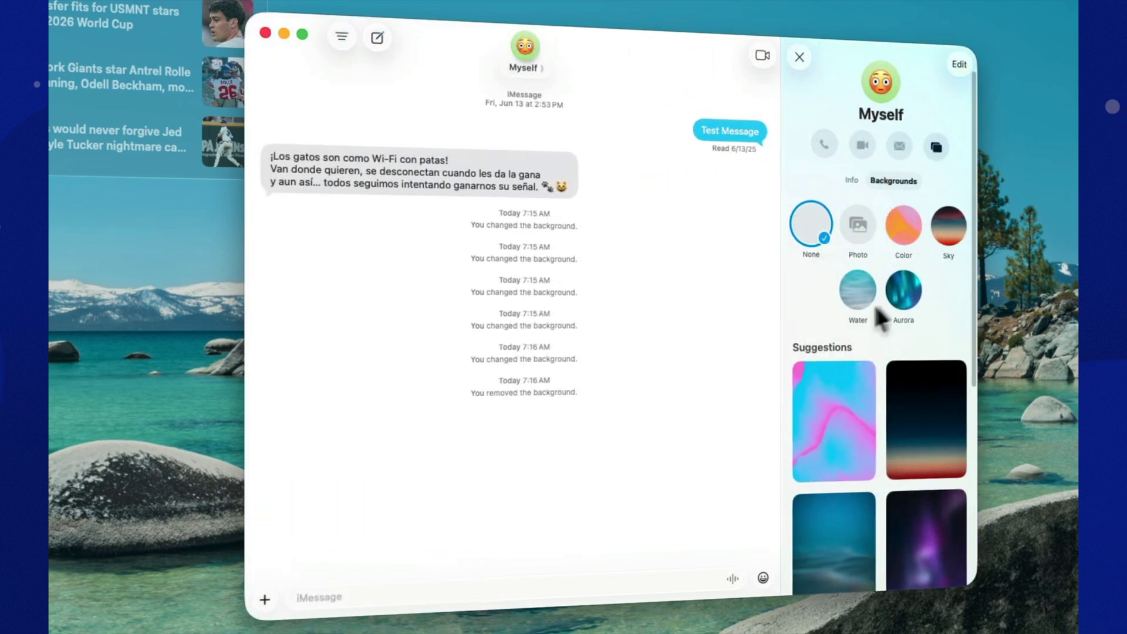
left_click(903, 226)
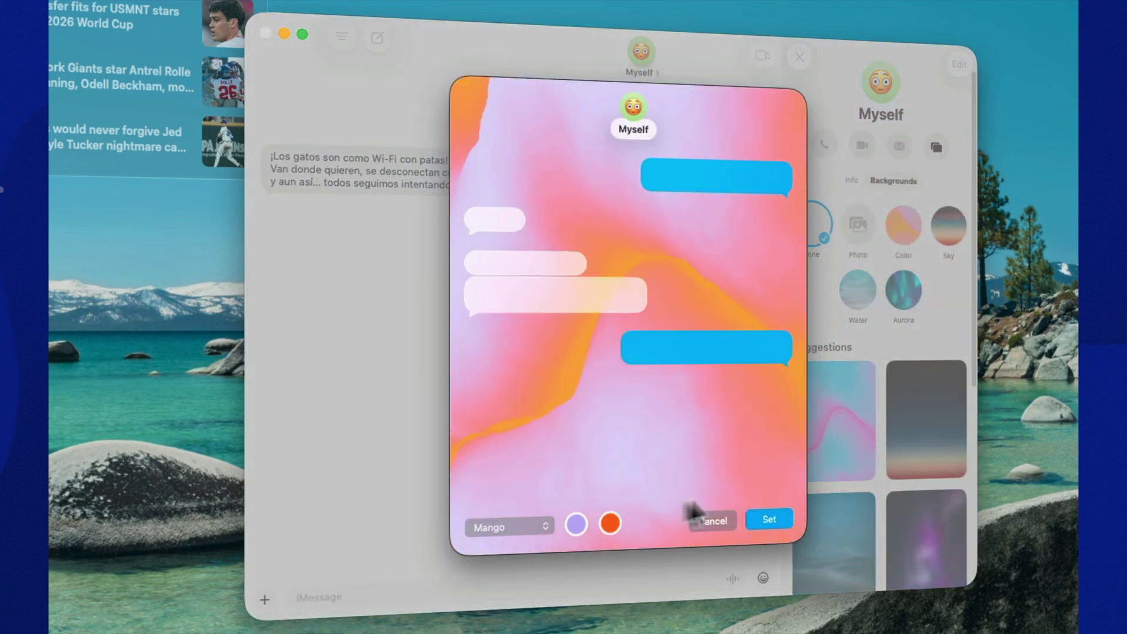
left_click(575, 523)
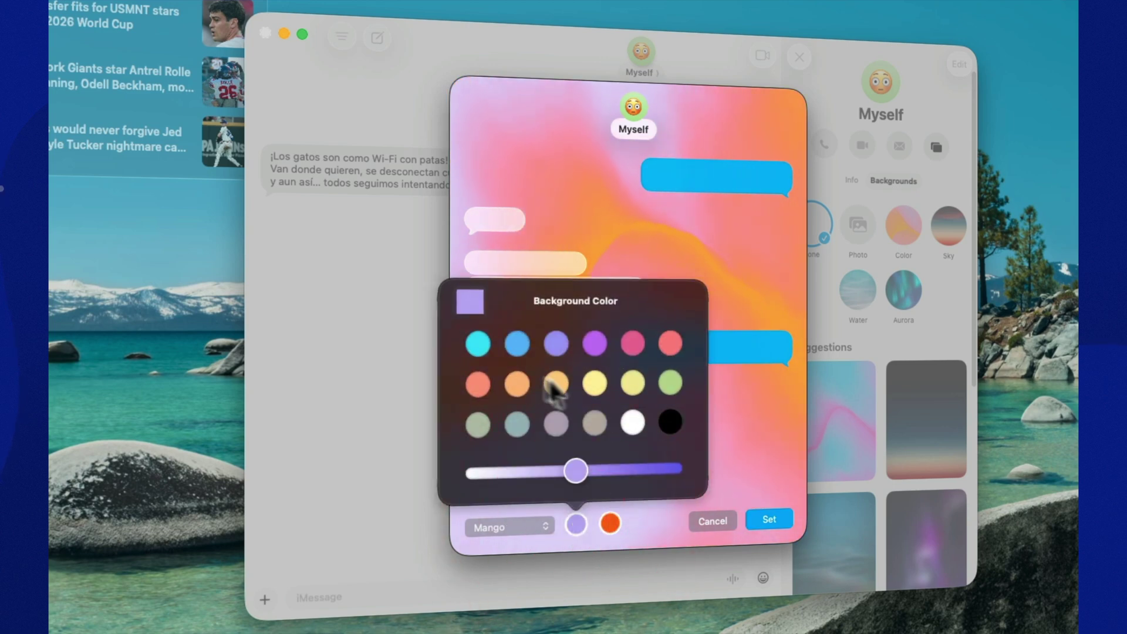
left_click(517, 348)
left_click(770, 512)
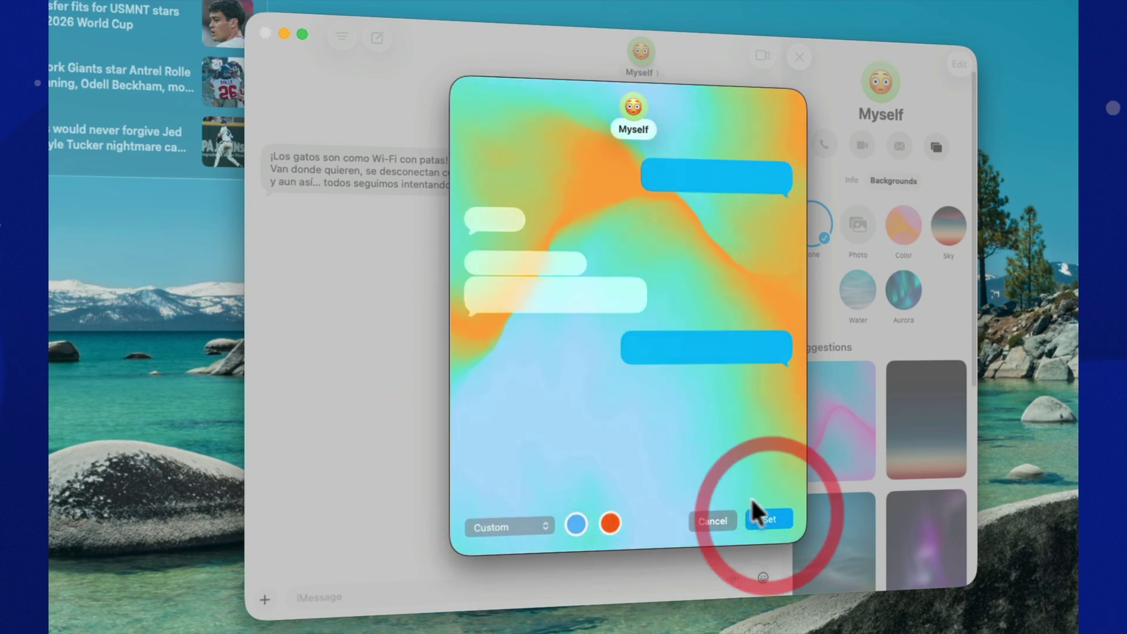
left_click(764, 509)
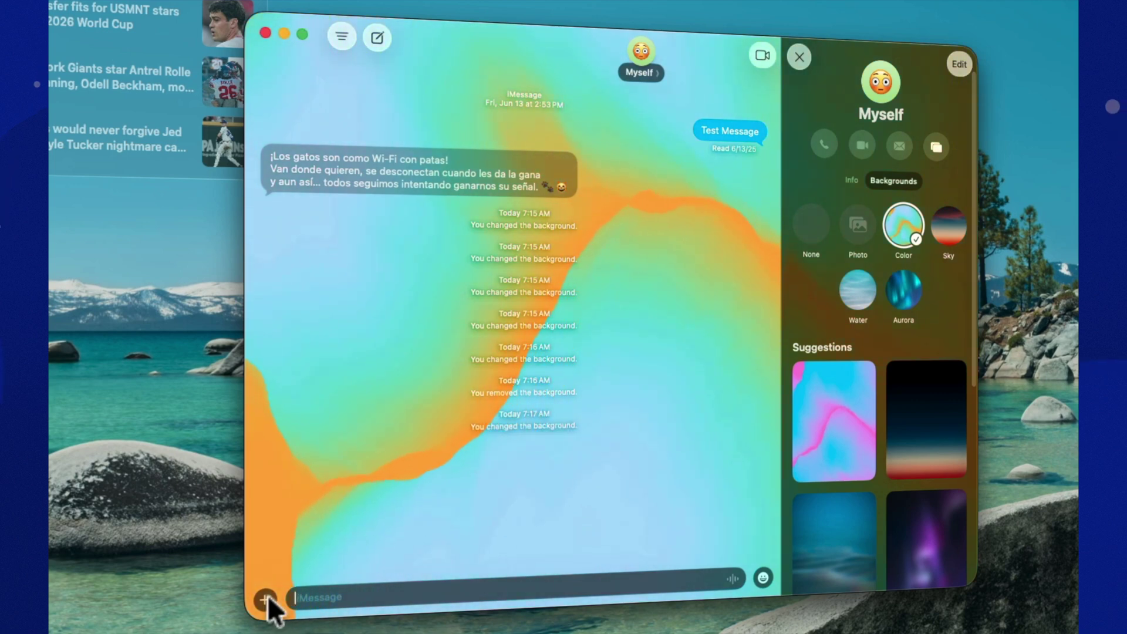
left_click(265, 600)
left_click(797, 56)
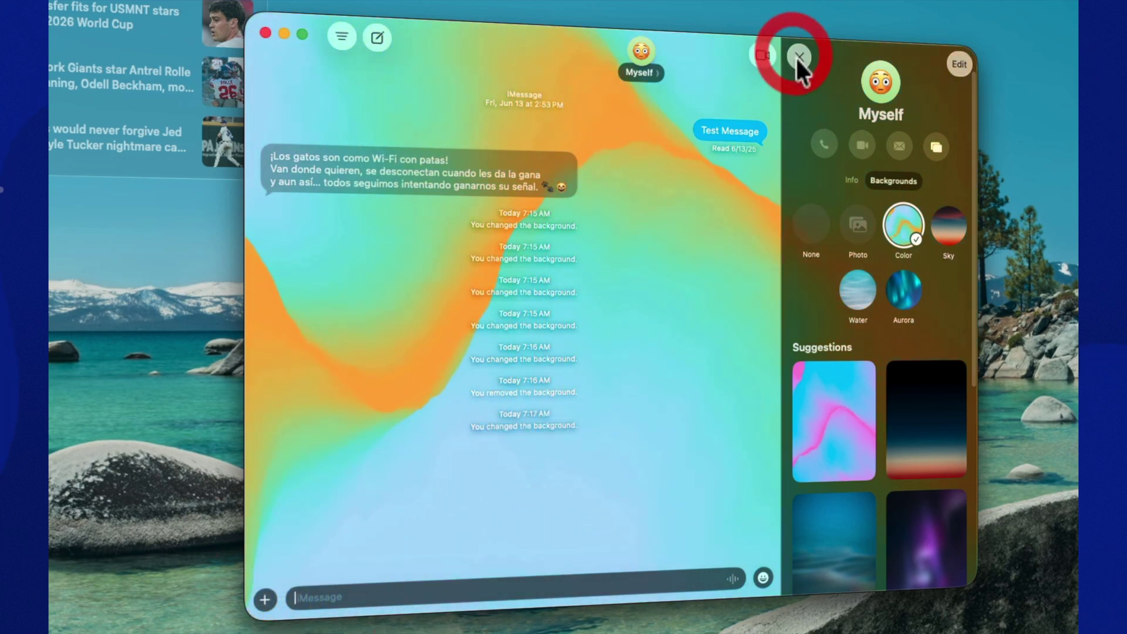
- Send a poll with choices 1, 2 and 3, then narrow the conversation list to icons
left_click(514, 583)
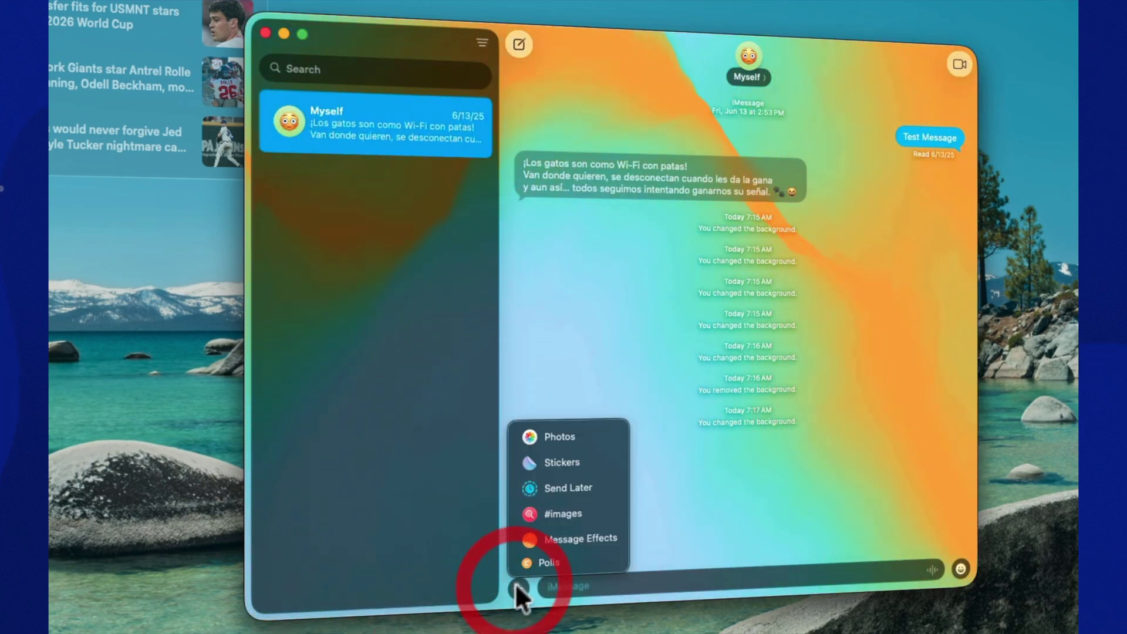
left_click(546, 561)
type("1")
left_click(647, 518)
type("2")
left_click(620, 543)
type("3")
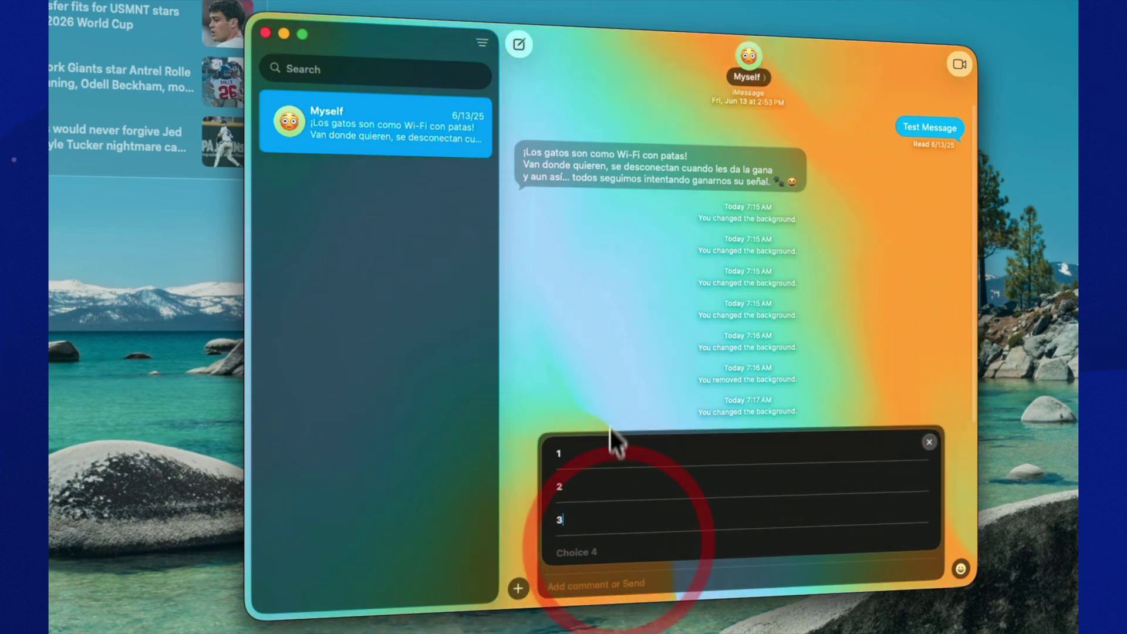
left_click(604, 390)
key("Return")
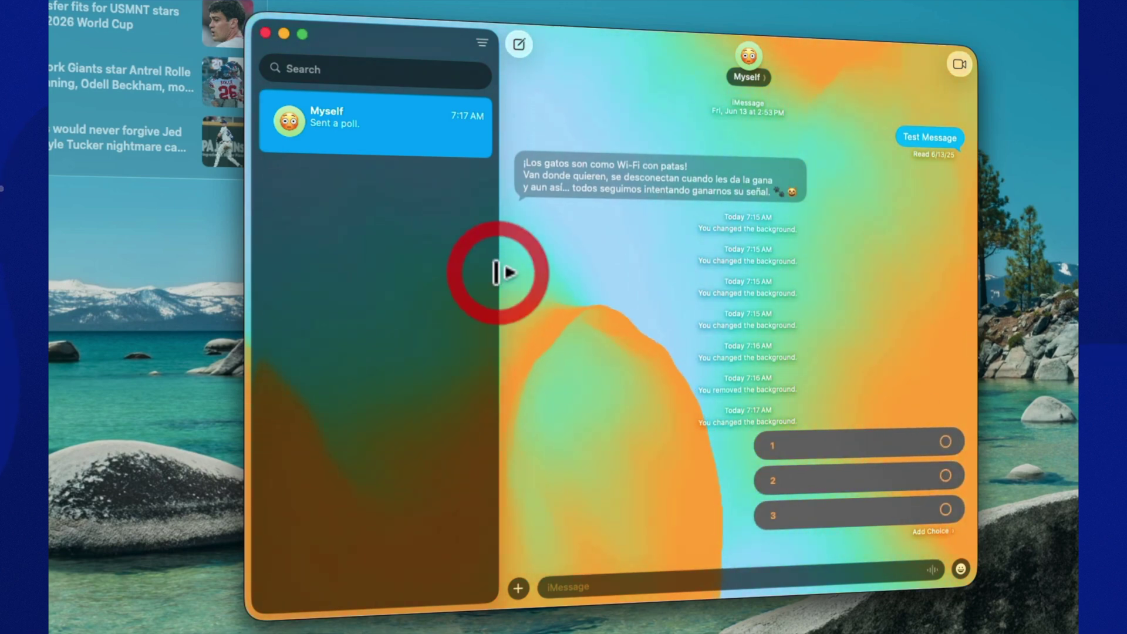
left_click_drag(498, 273, 302, 271)
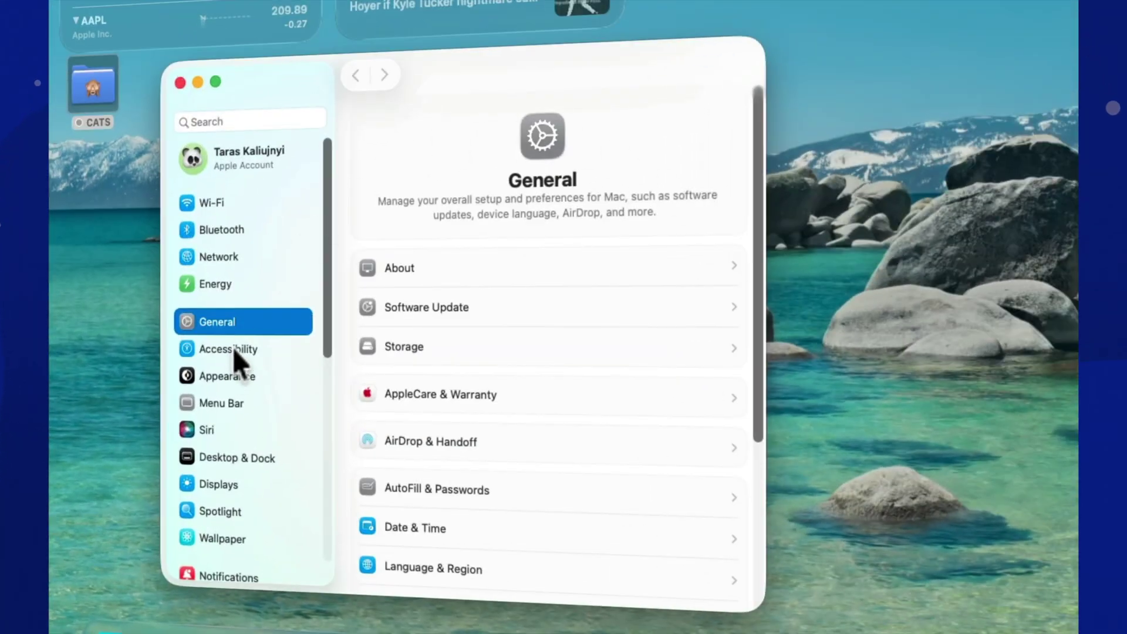
- Under Accessibility > Audio, keep Rain as the background sound and confirm with OK
left_click(233, 347)
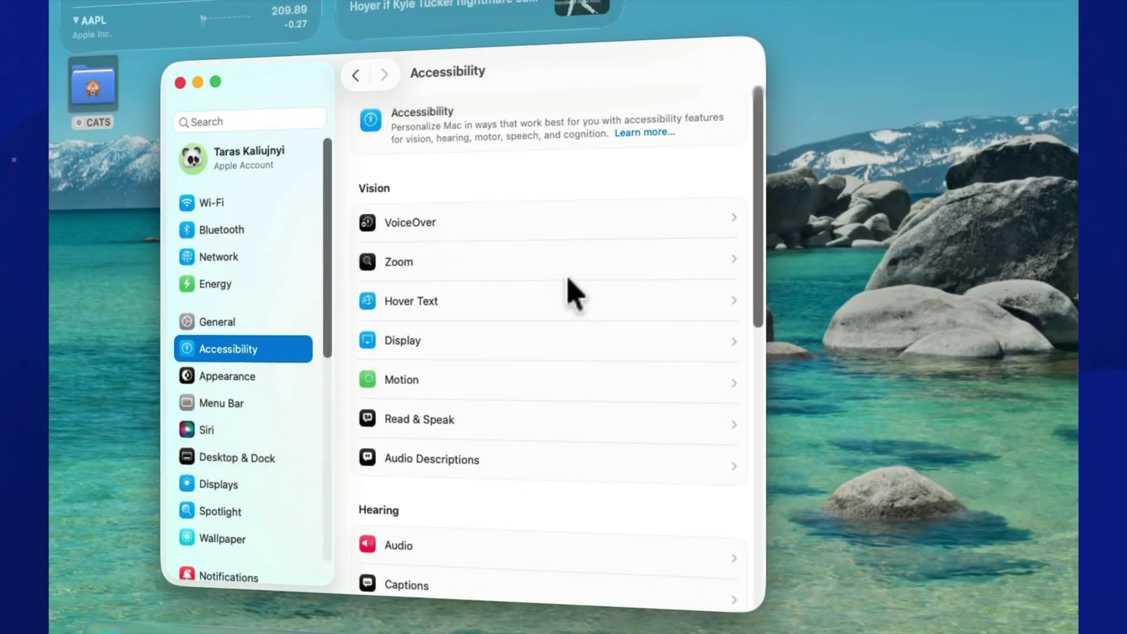
scroll(570, 294, "down", 1)
scroll(567, 310, "down", 1)
scroll(567, 309, "down", 1)
scroll(554, 327, "down", 5)
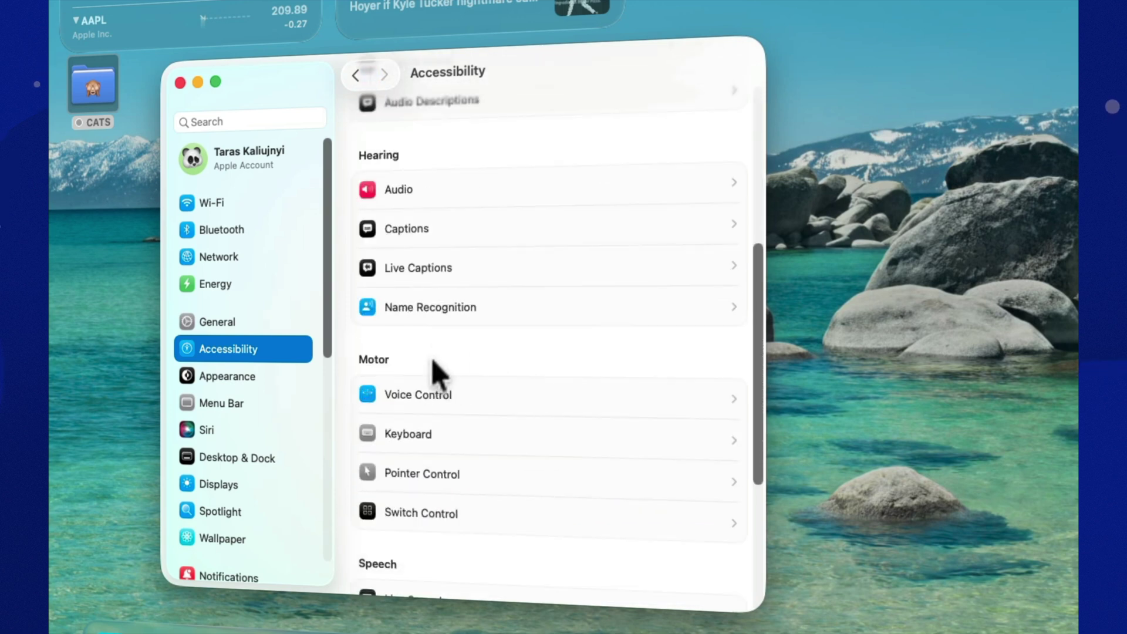
left_click(447, 198)
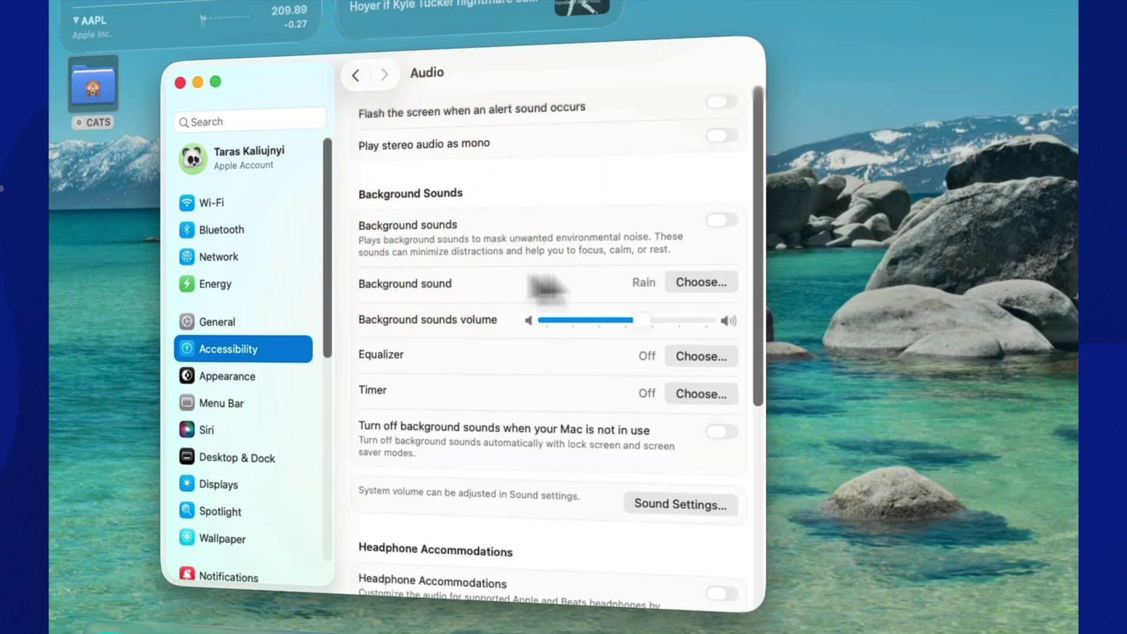
left_click(717, 284)
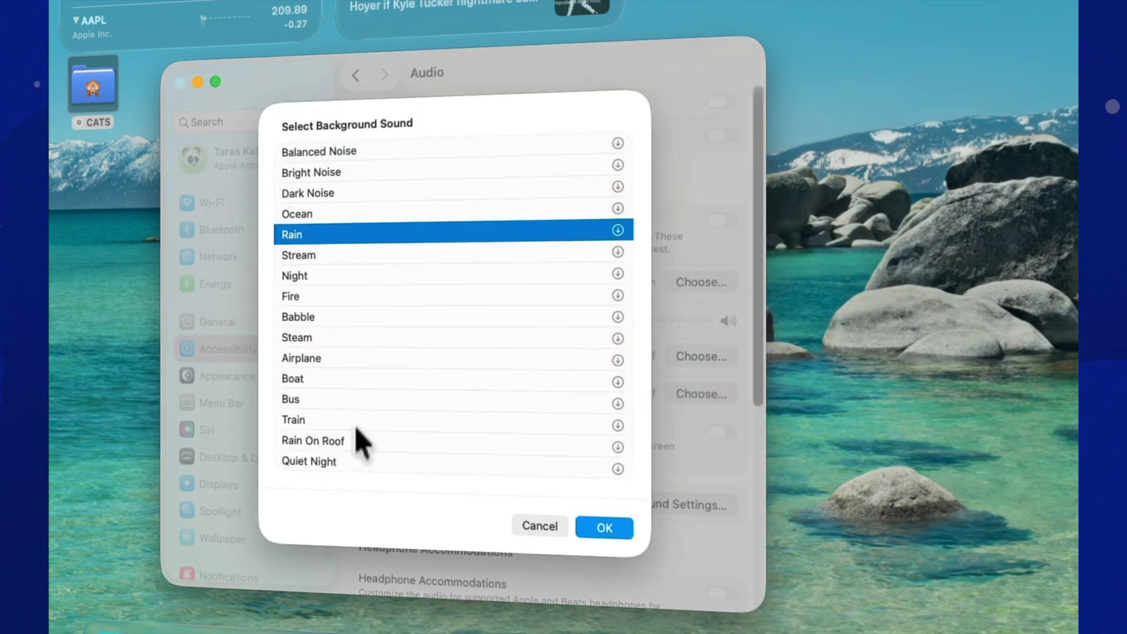
left_click(608, 527)
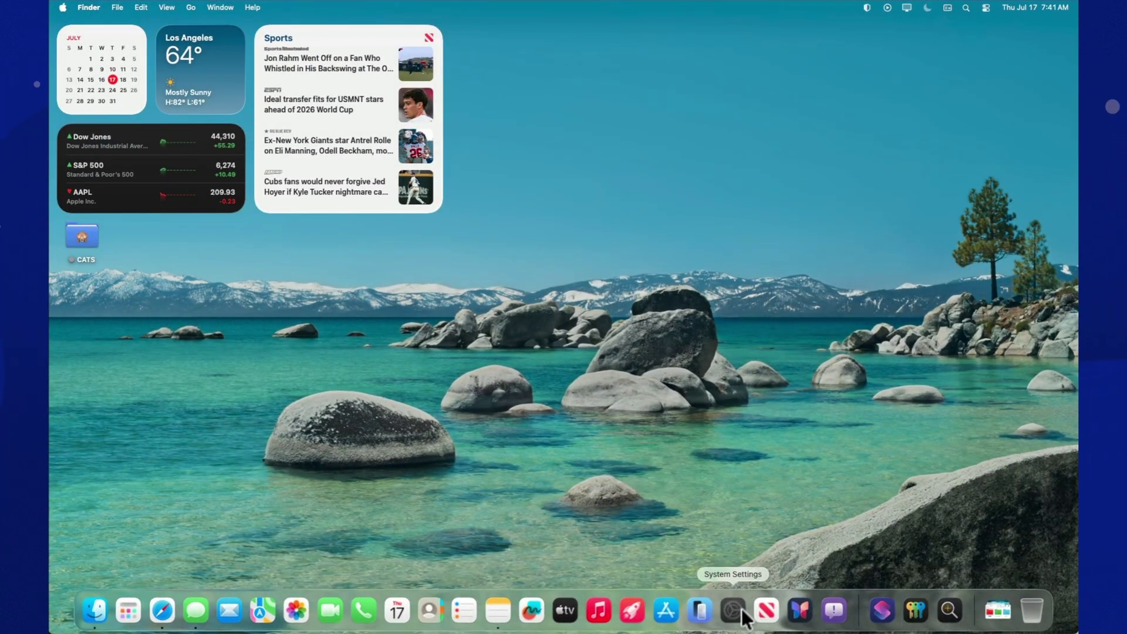
- In Menu Bar settings, switch LiveSpeech off under Allow in the Menu Bar
left_click(741, 615)
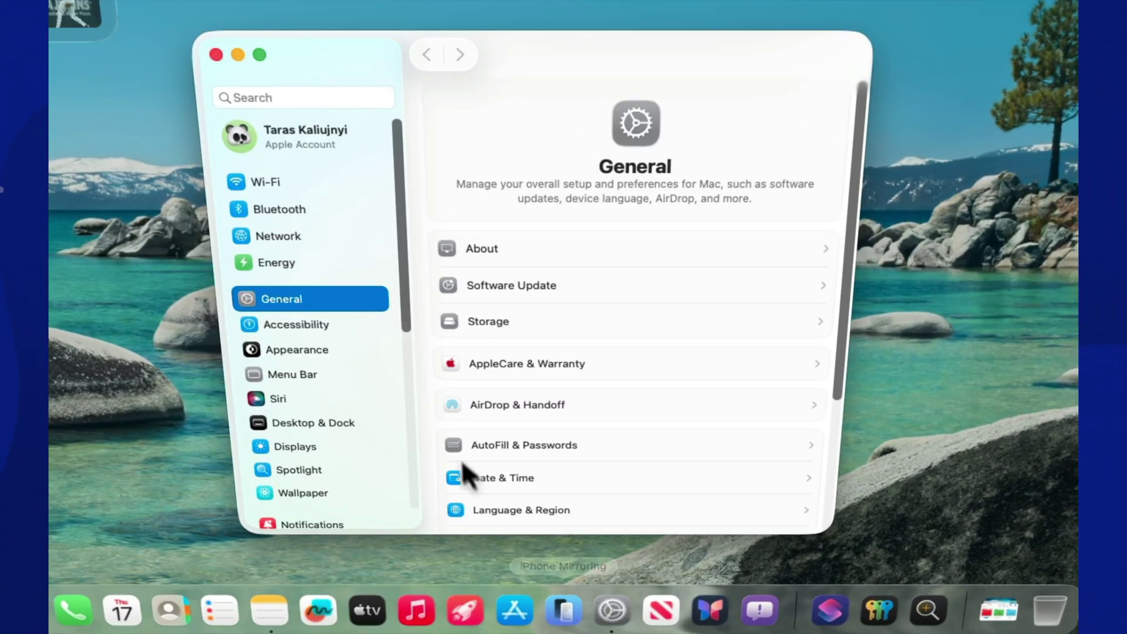
scroll(403, 292, "down", 5)
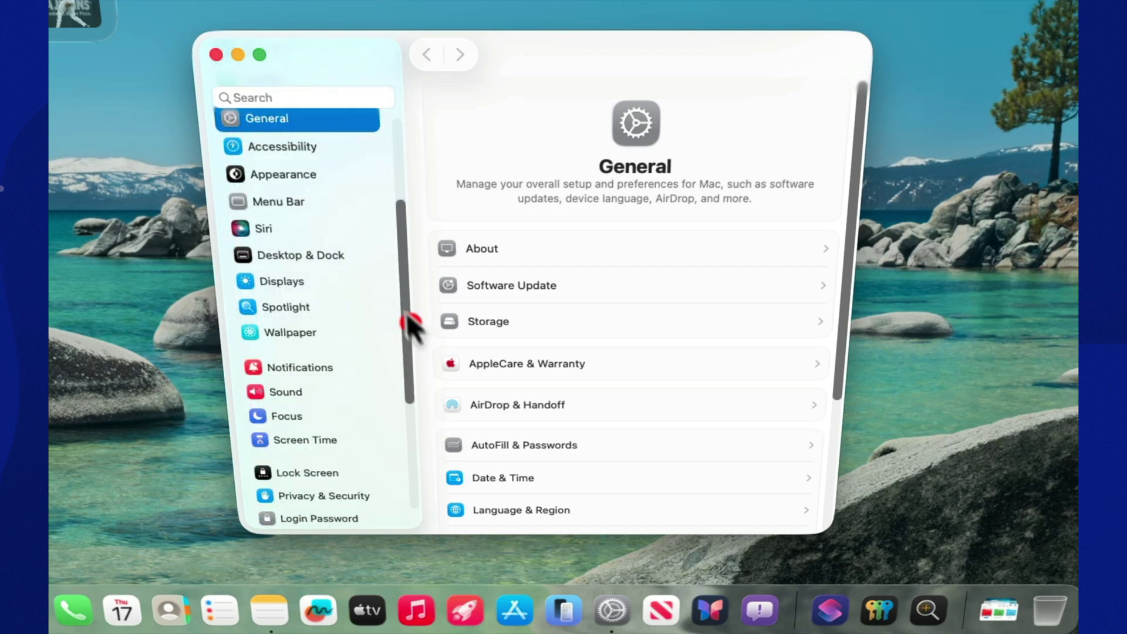
left_click(295, 211)
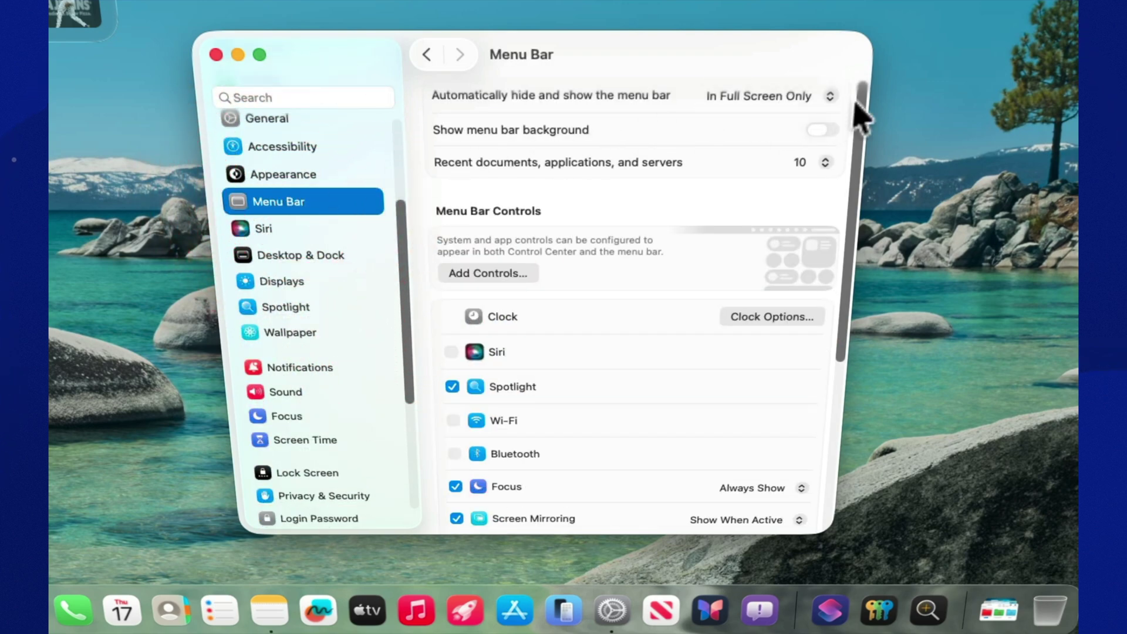
left_click_drag(861, 115, 832, 352)
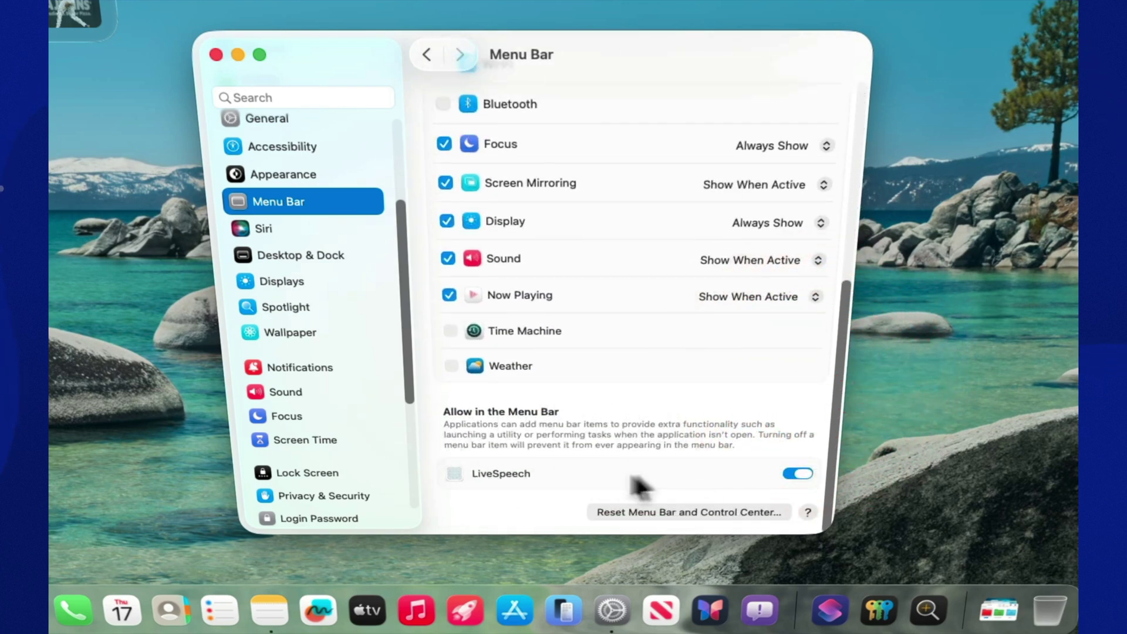
left_click(801, 470)
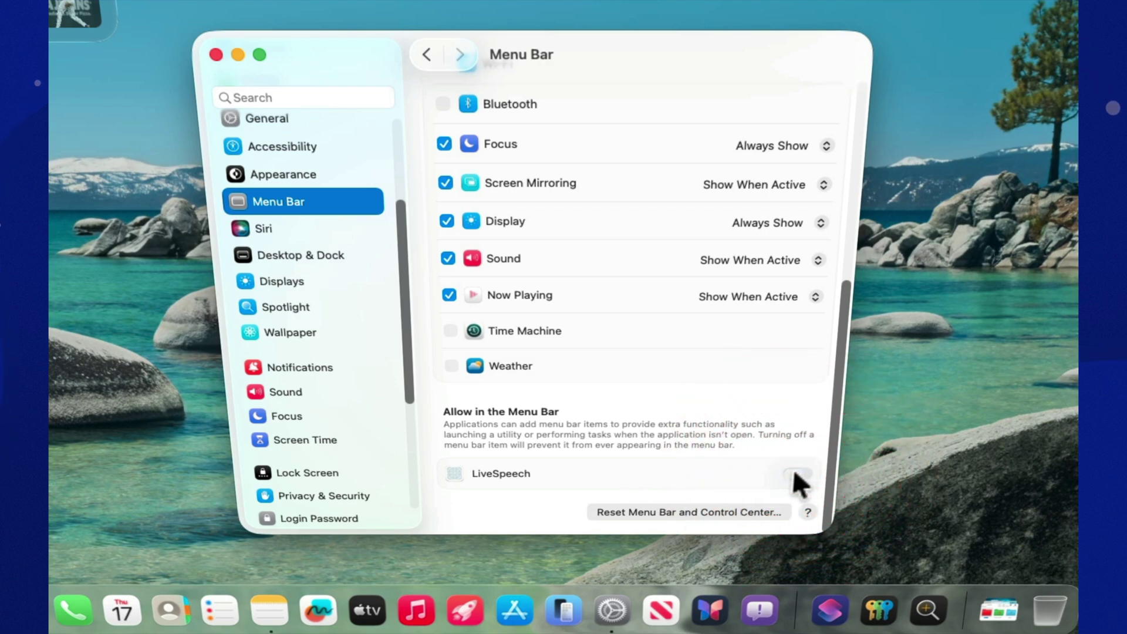
left_click(795, 468)
left_click(796, 473)
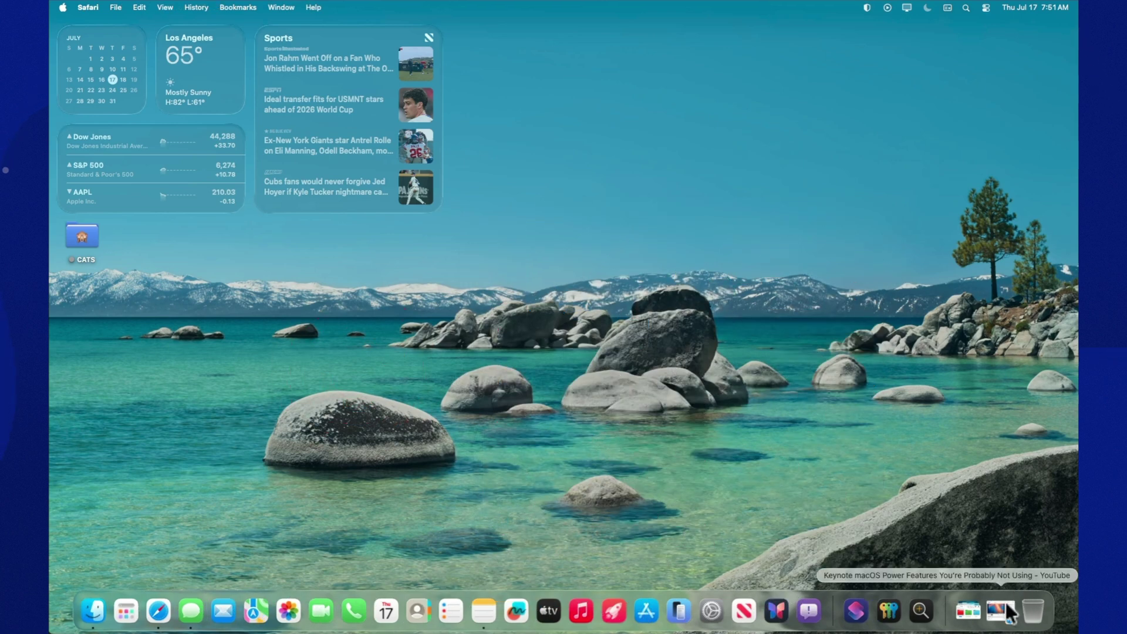
- Play the MacMinion Keynote video, pop it into Picture in Picture, then close PiP
left_click(1010, 614)
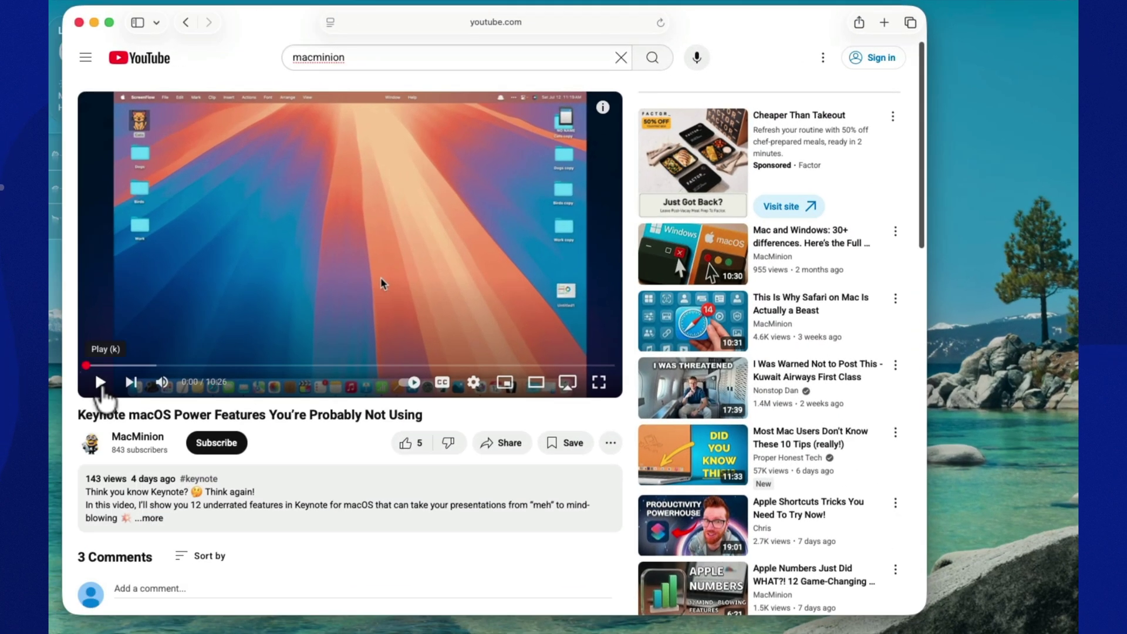
key("k")
right_click(392, 280)
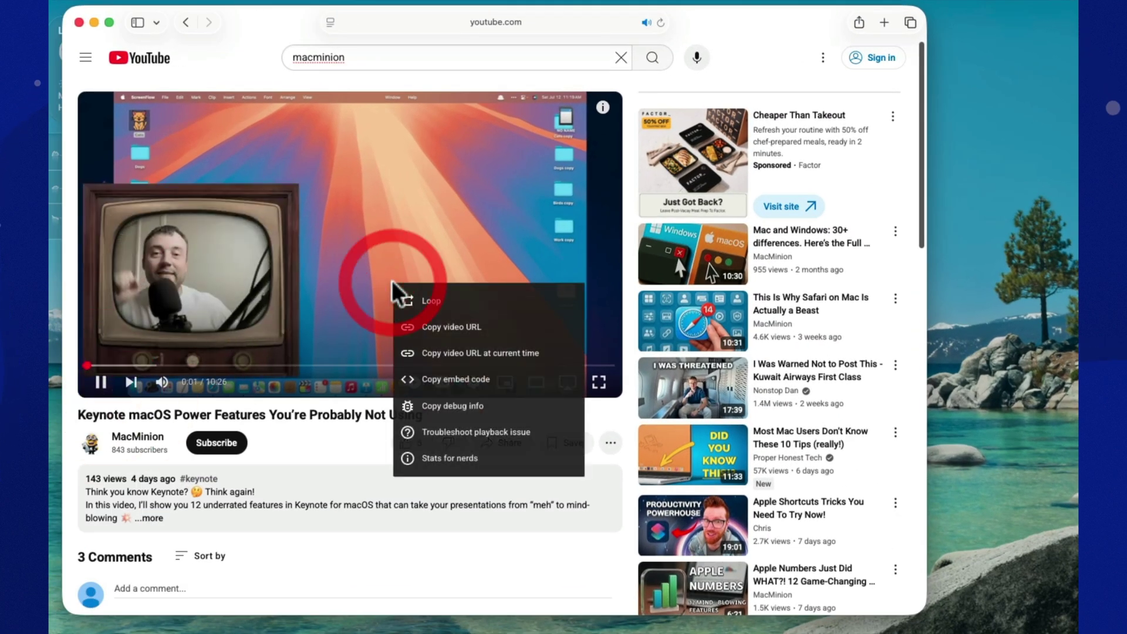
right_click(384, 271)
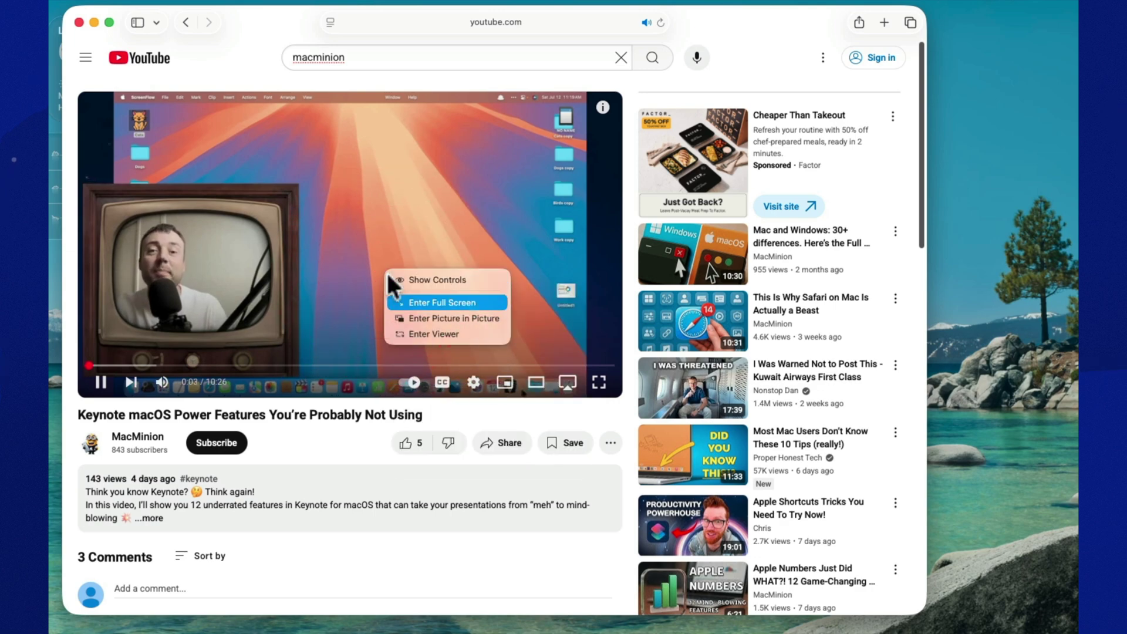
left_click(414, 319)
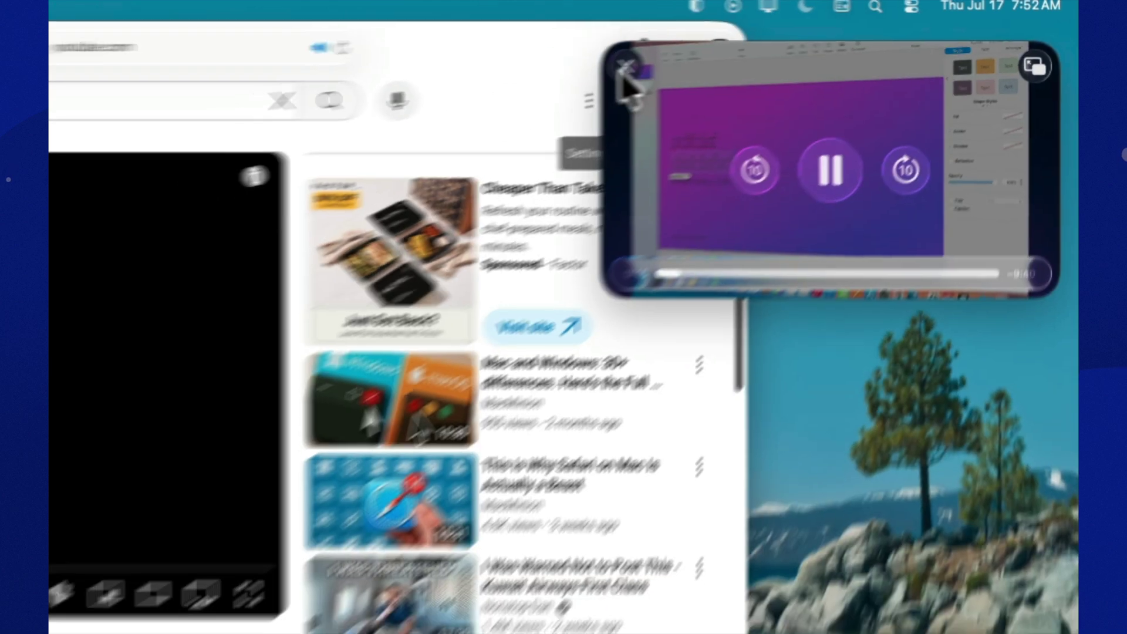
left_click(577, 84)
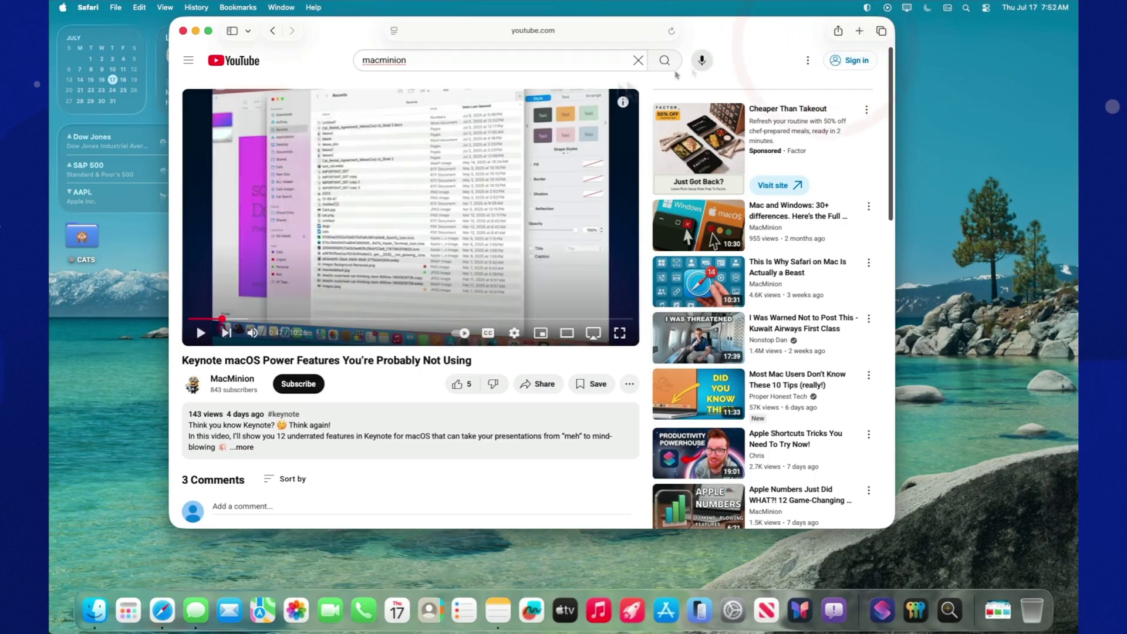